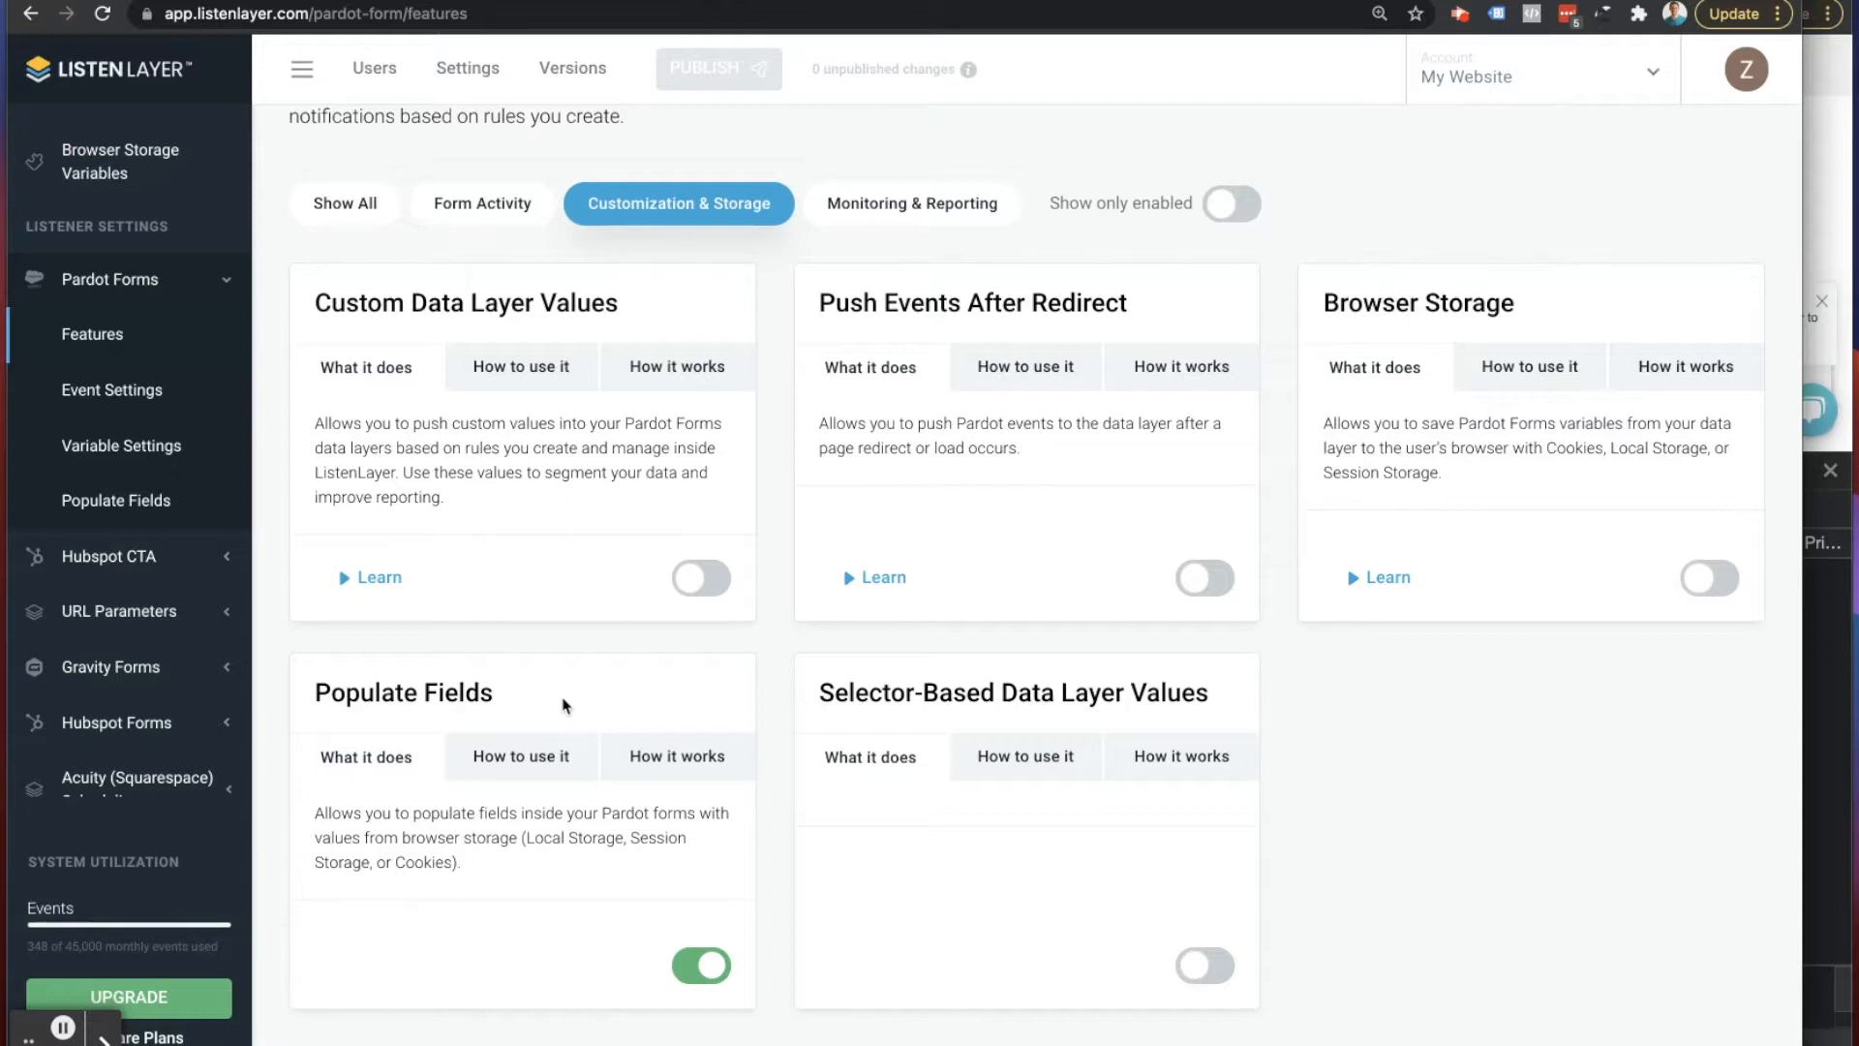
Step: Read how to use the Populate Fields feature, and open the Populate Fields rules for Pardot Forms
left_click(532, 755)
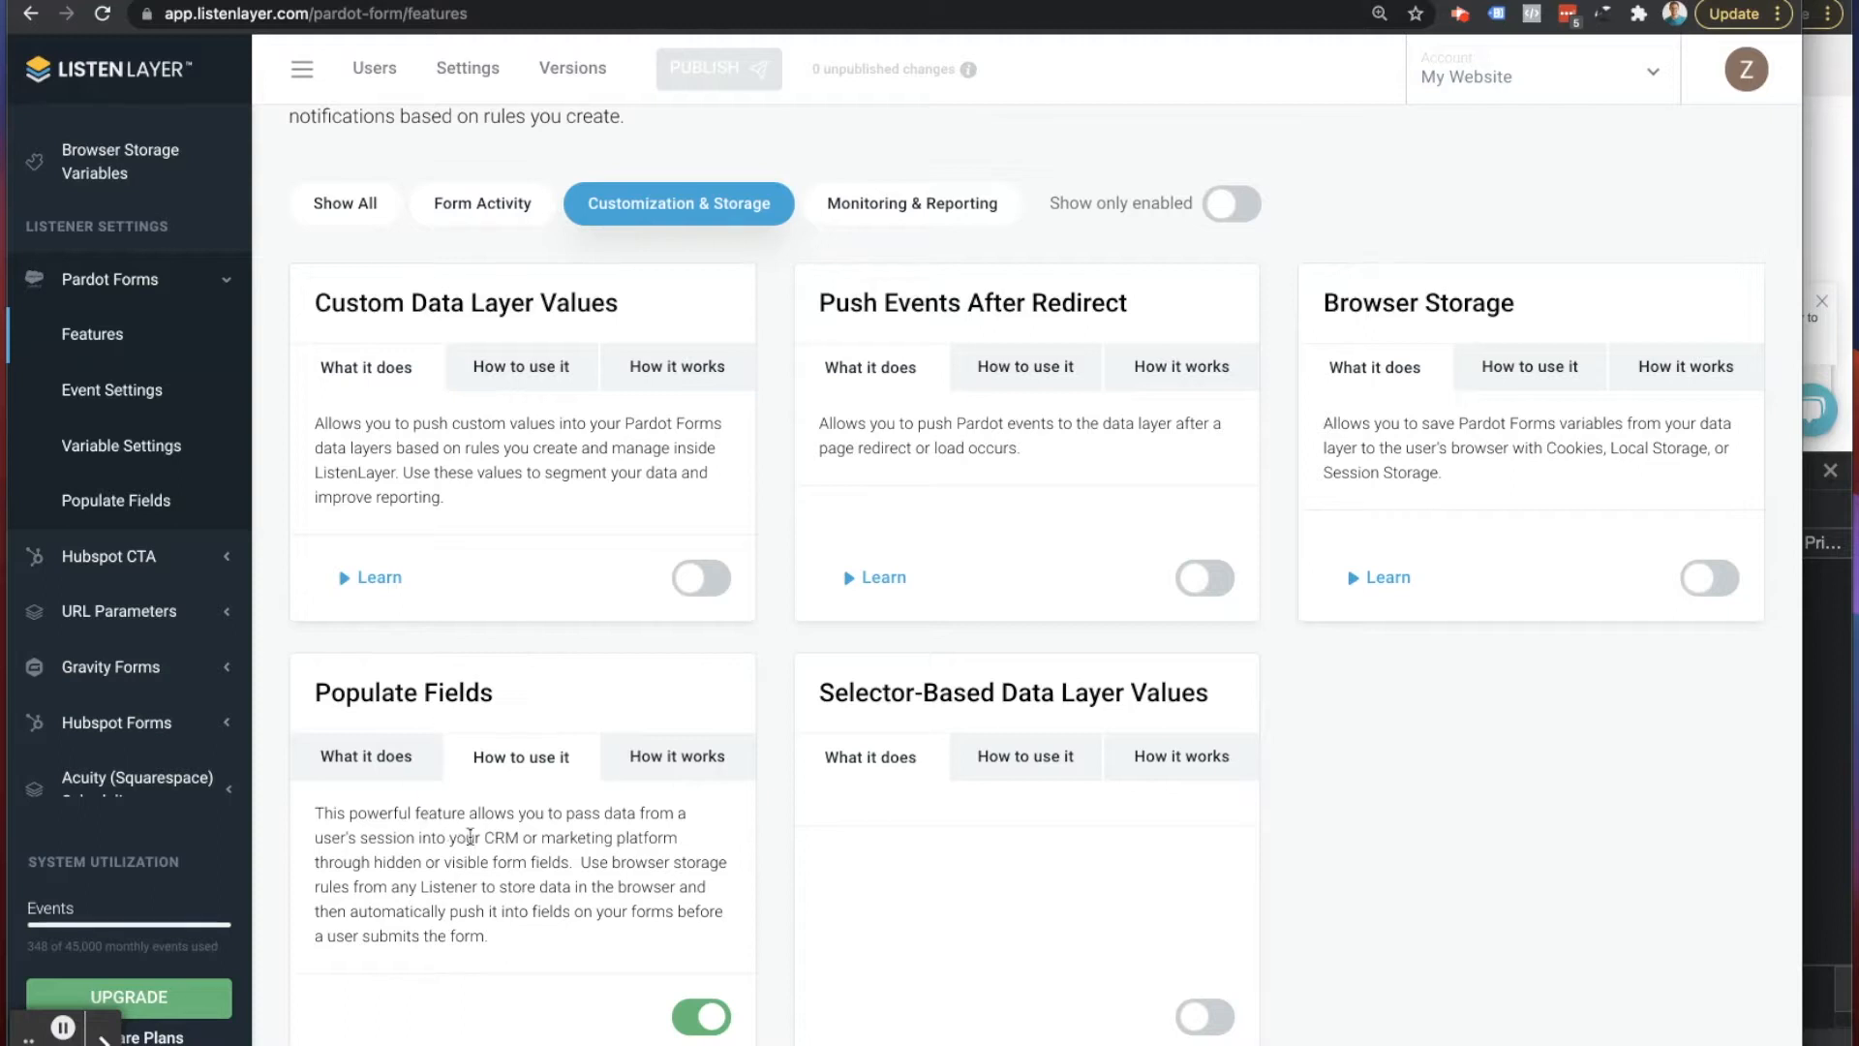
left_click(116, 502)
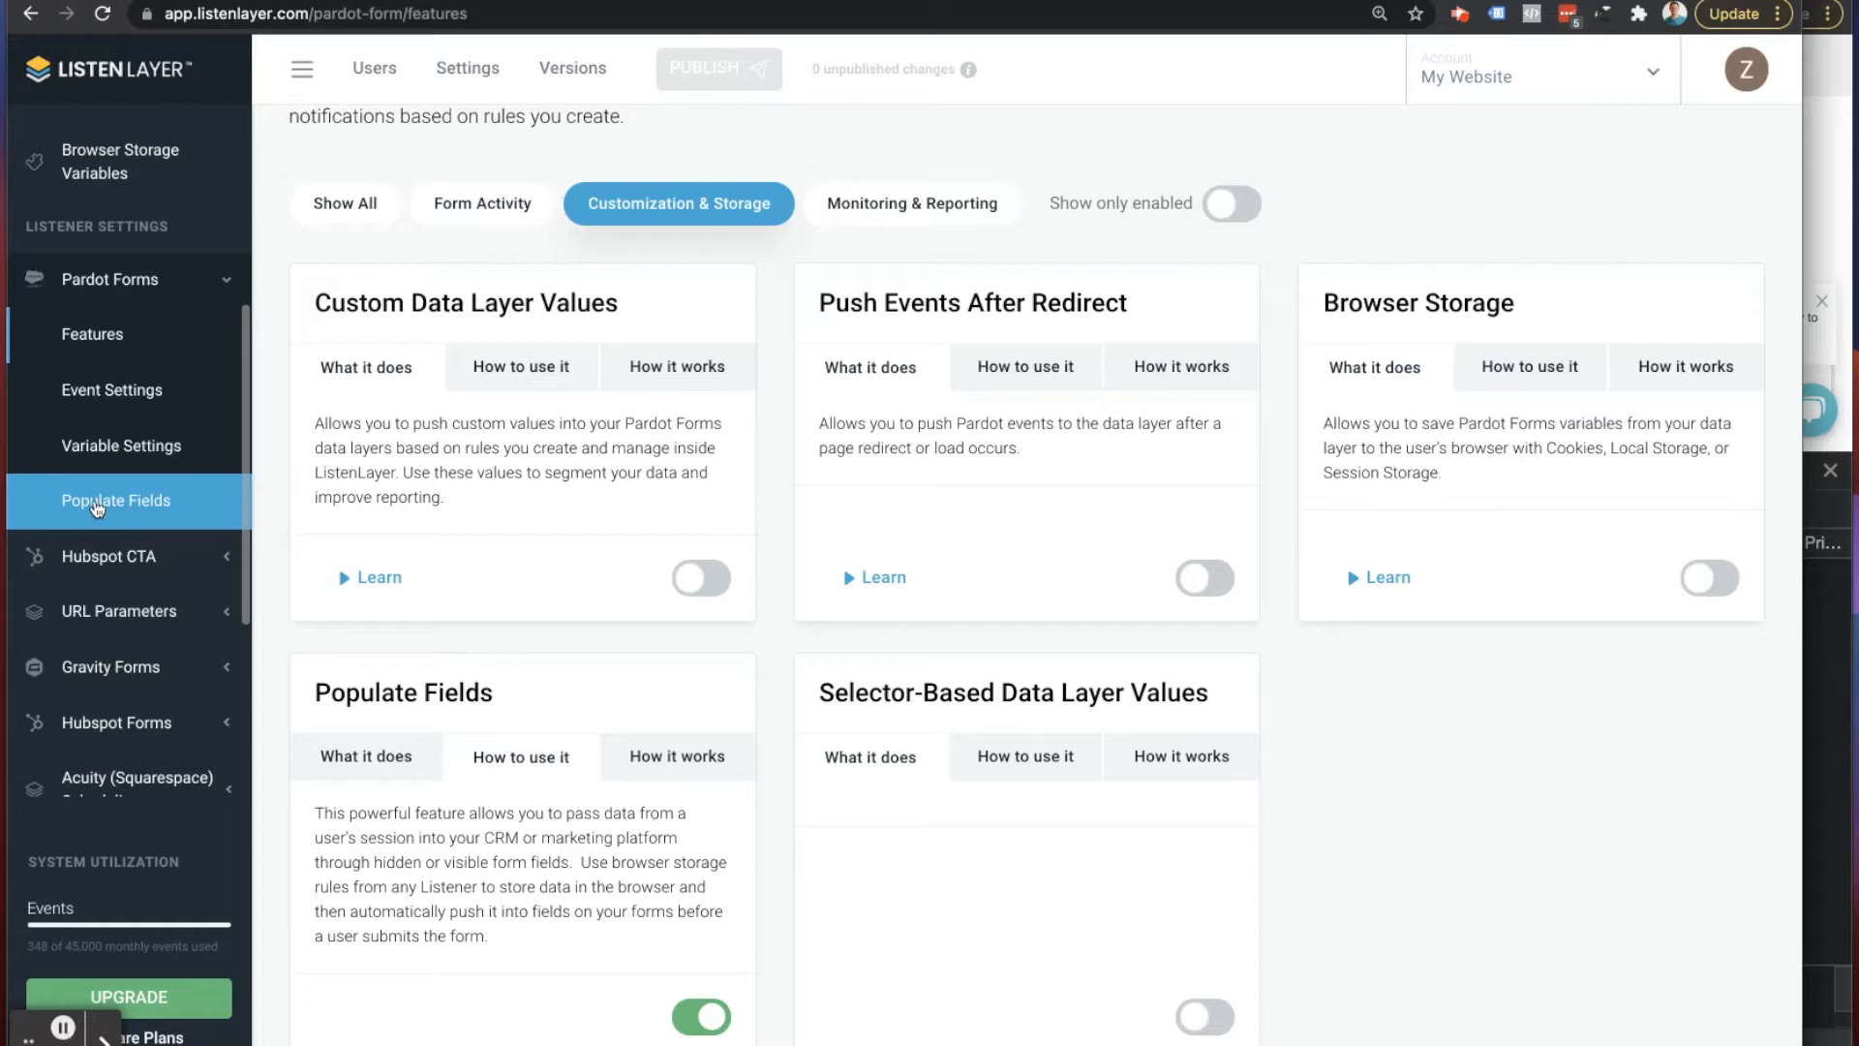
left_click(96, 503)
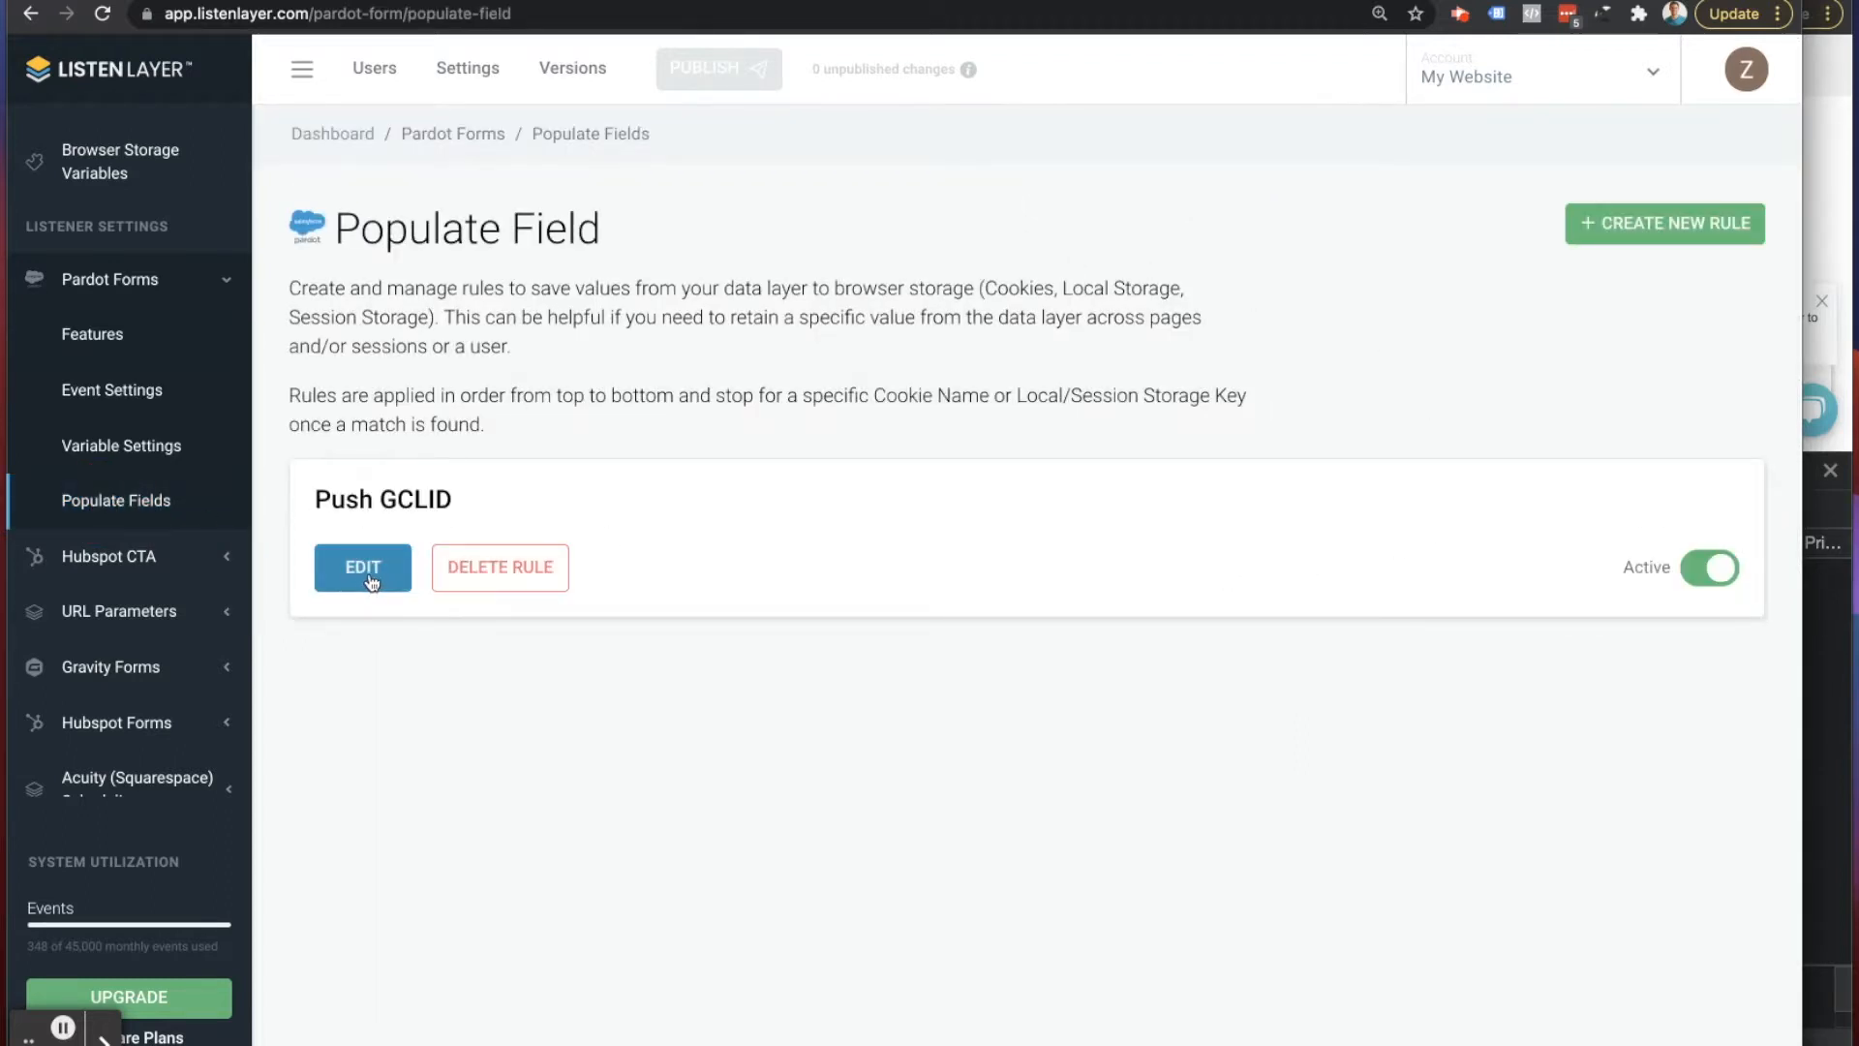
scroll(796, 547, "down", 2)
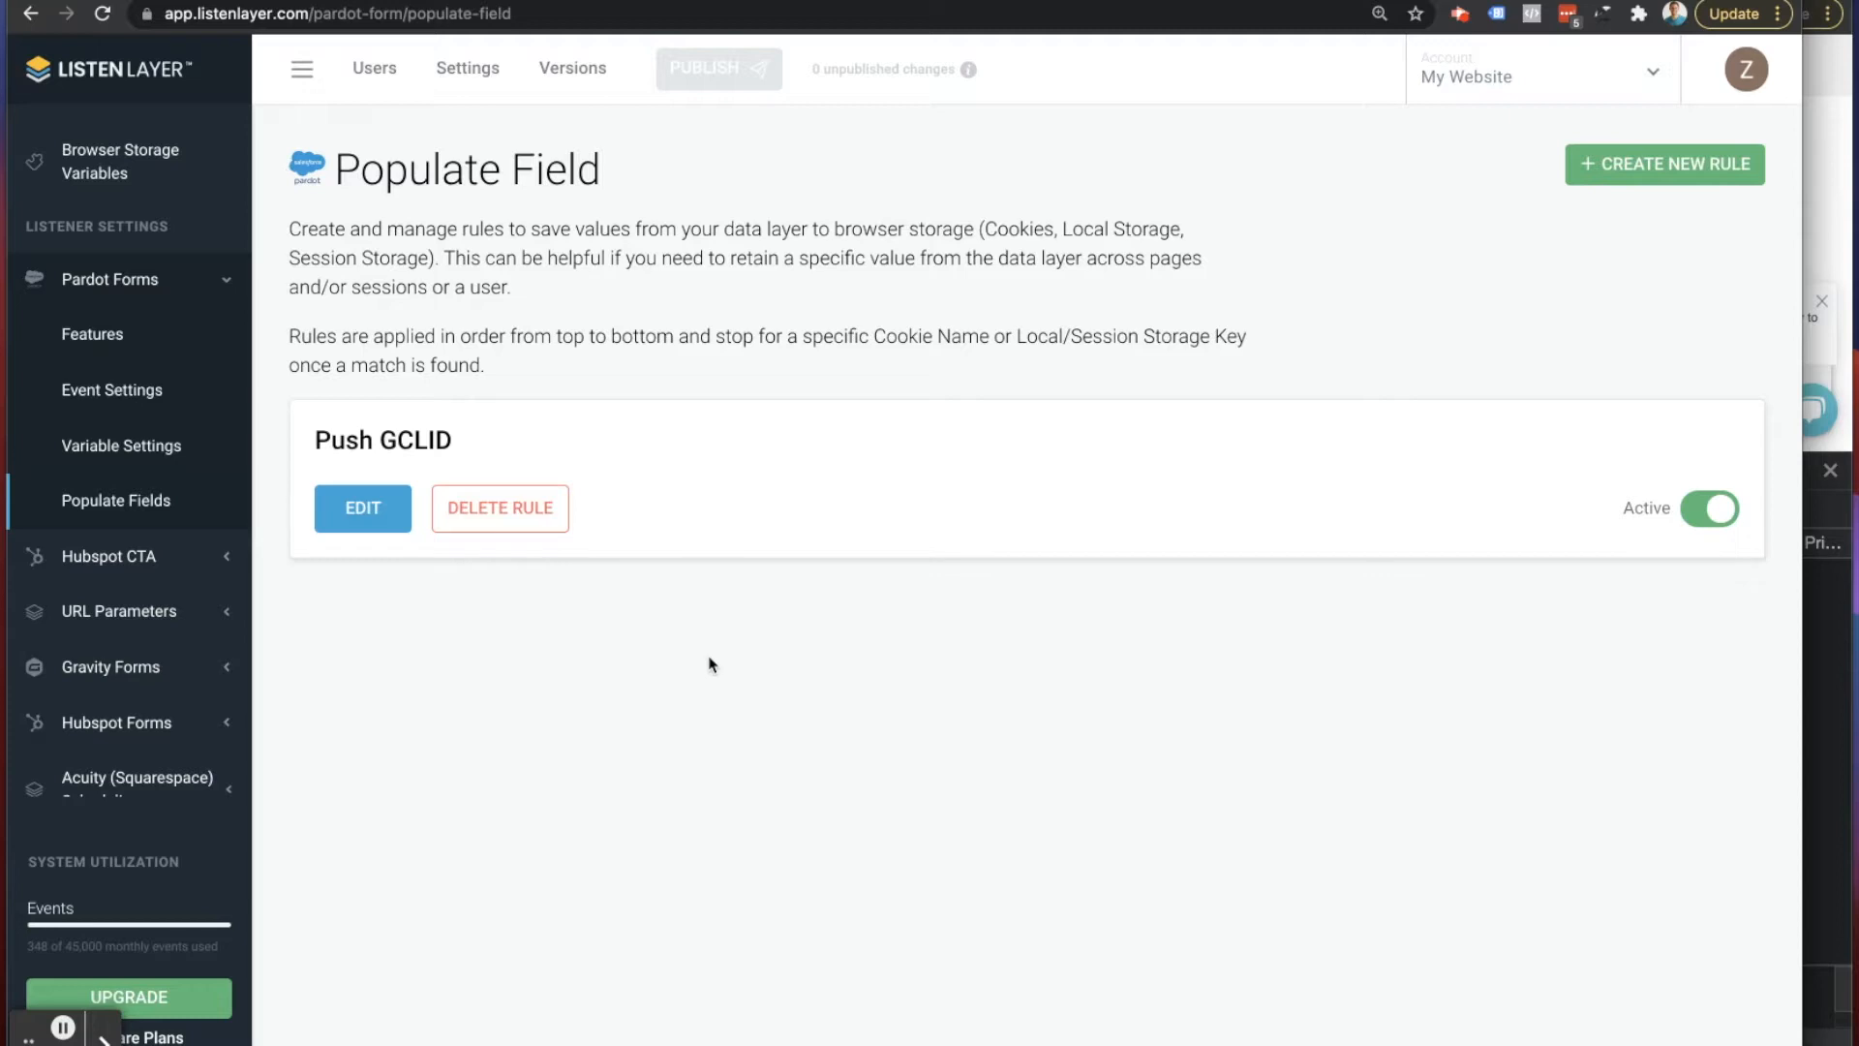
scroll(711, 664, "up", 2)
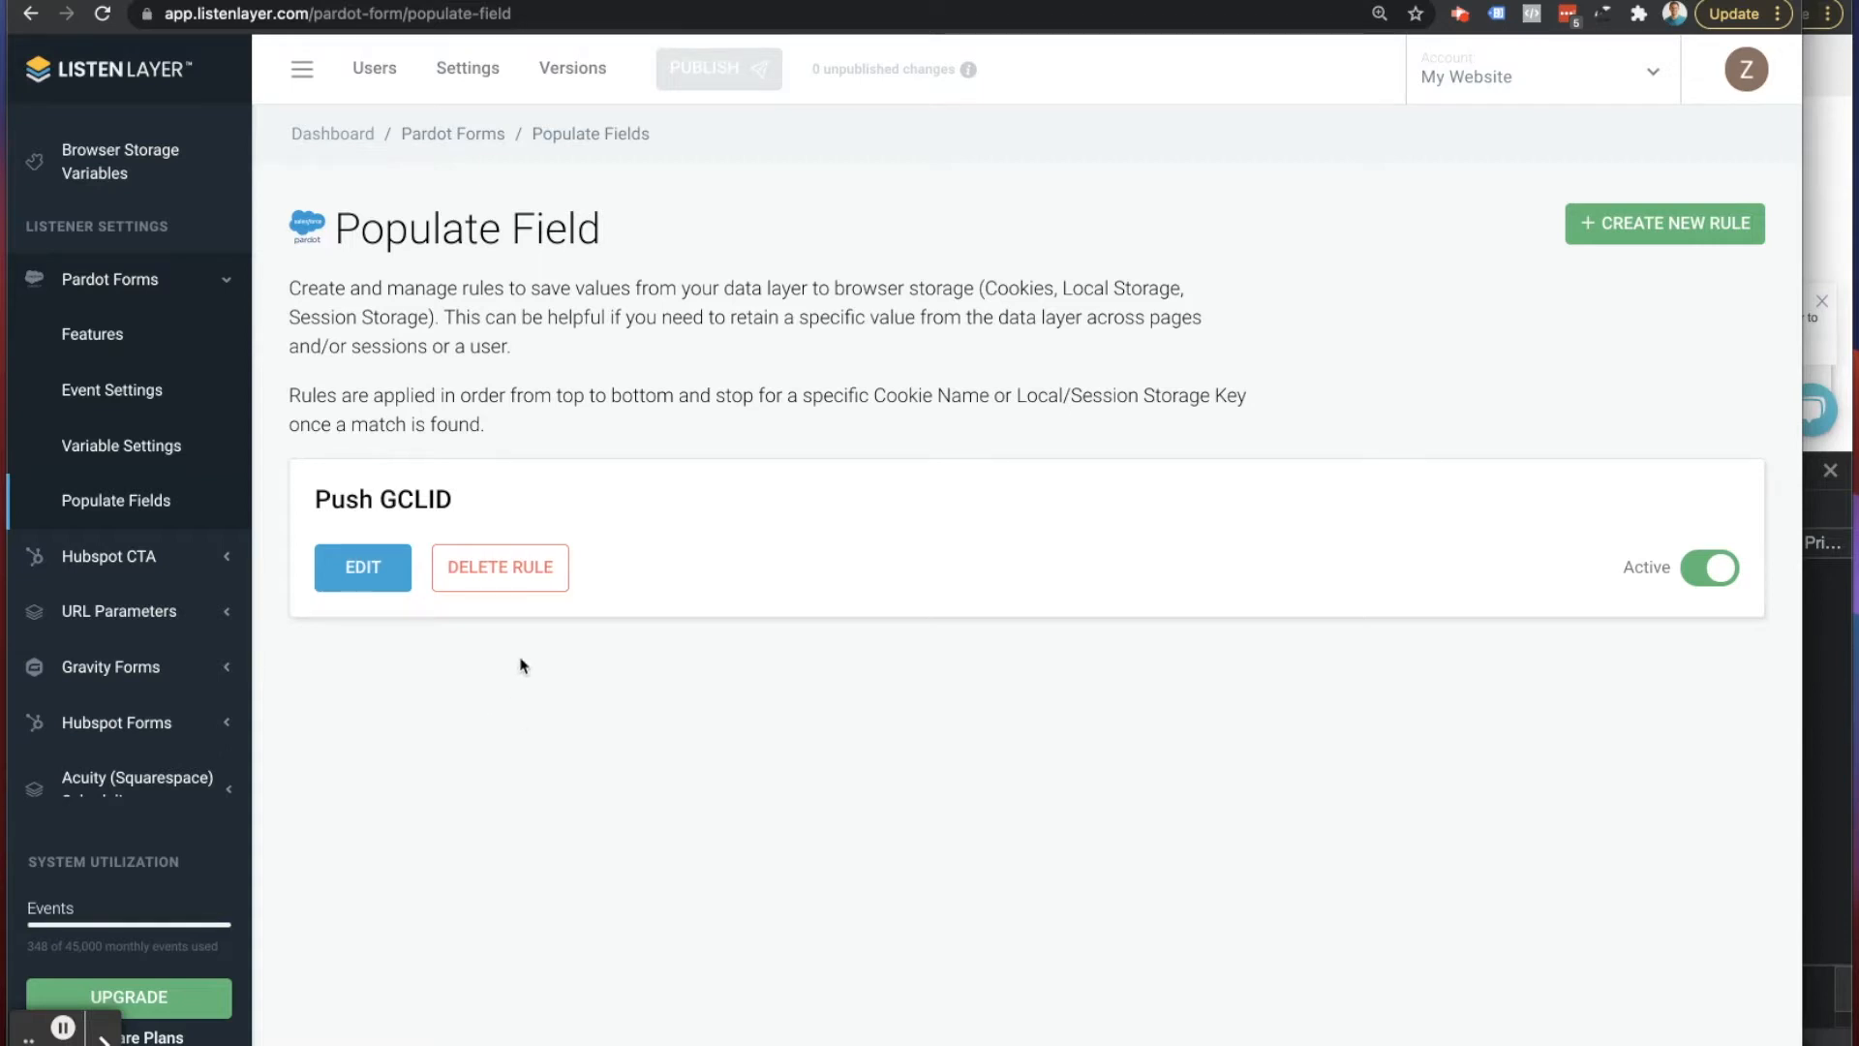
scroll(183, 688, "up", 1)
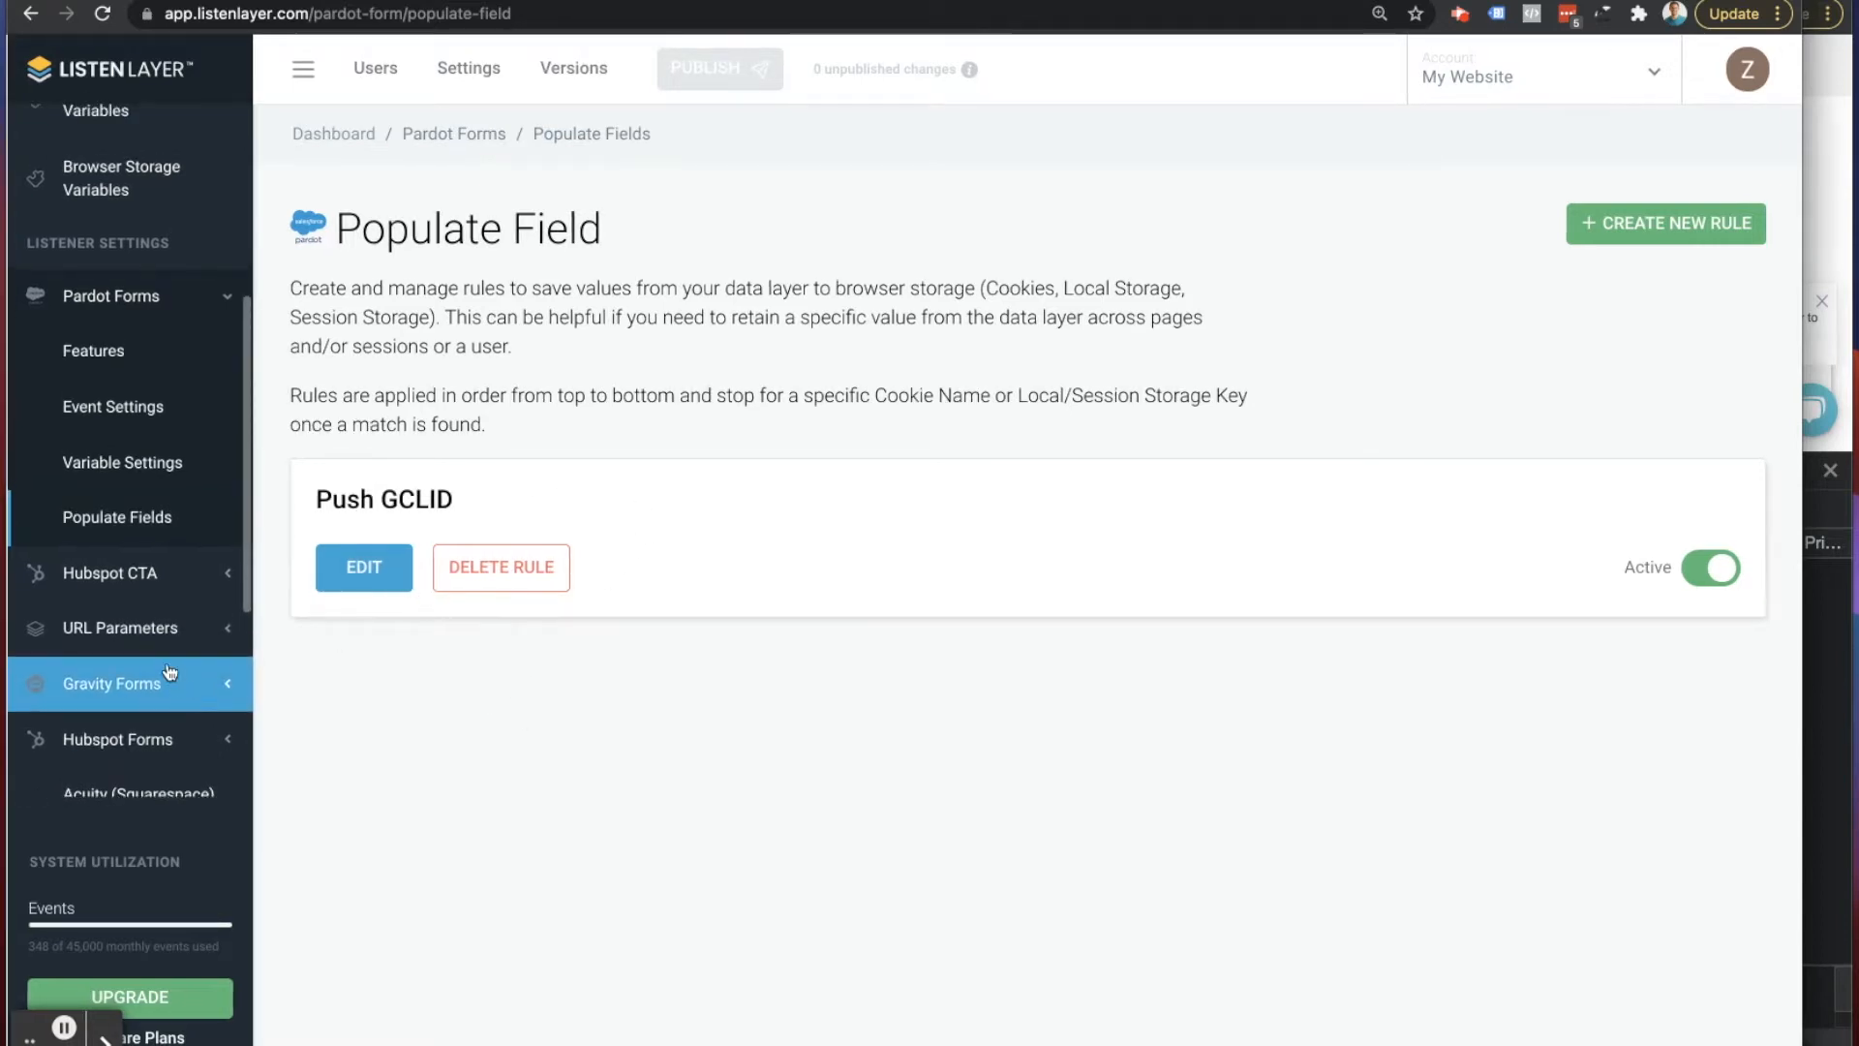
scroll(411, 660, "down", 1)
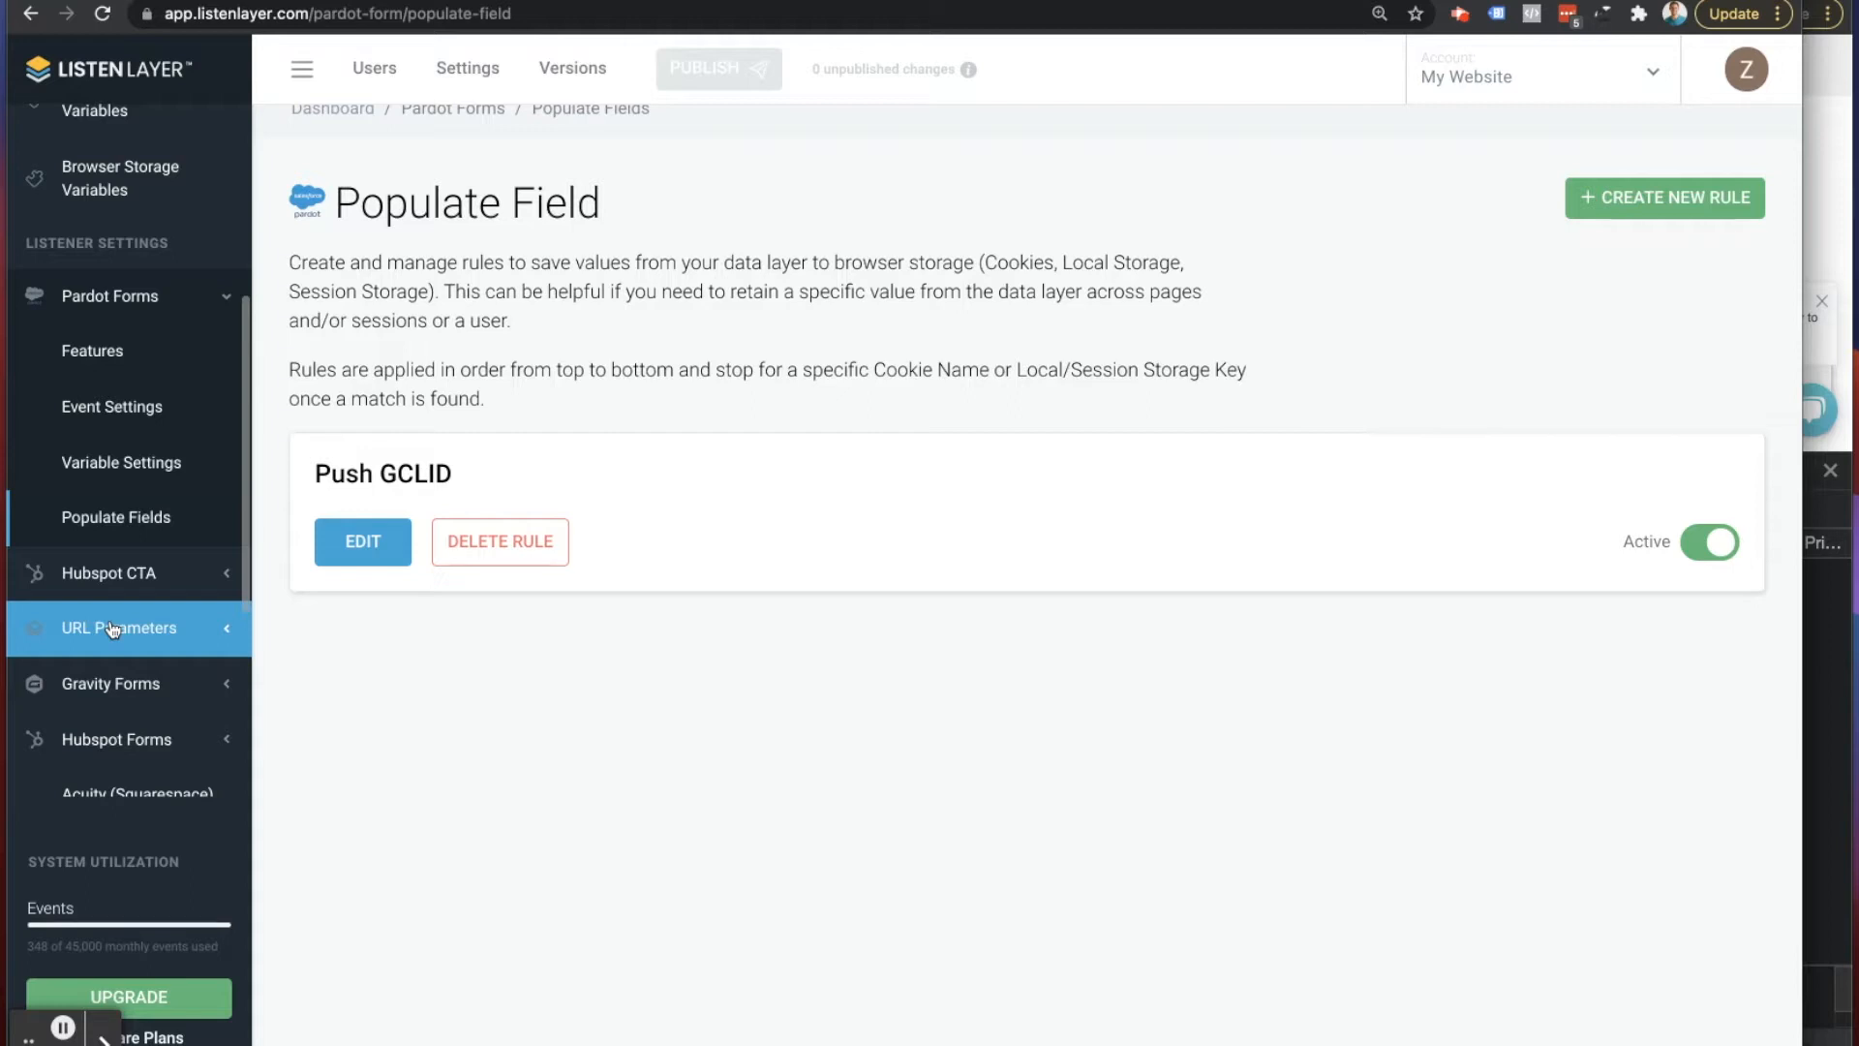
Step: Open the Push GCLID rule for editing and advance through its name and conditions to the Populate Field Action
left_click(365, 542)
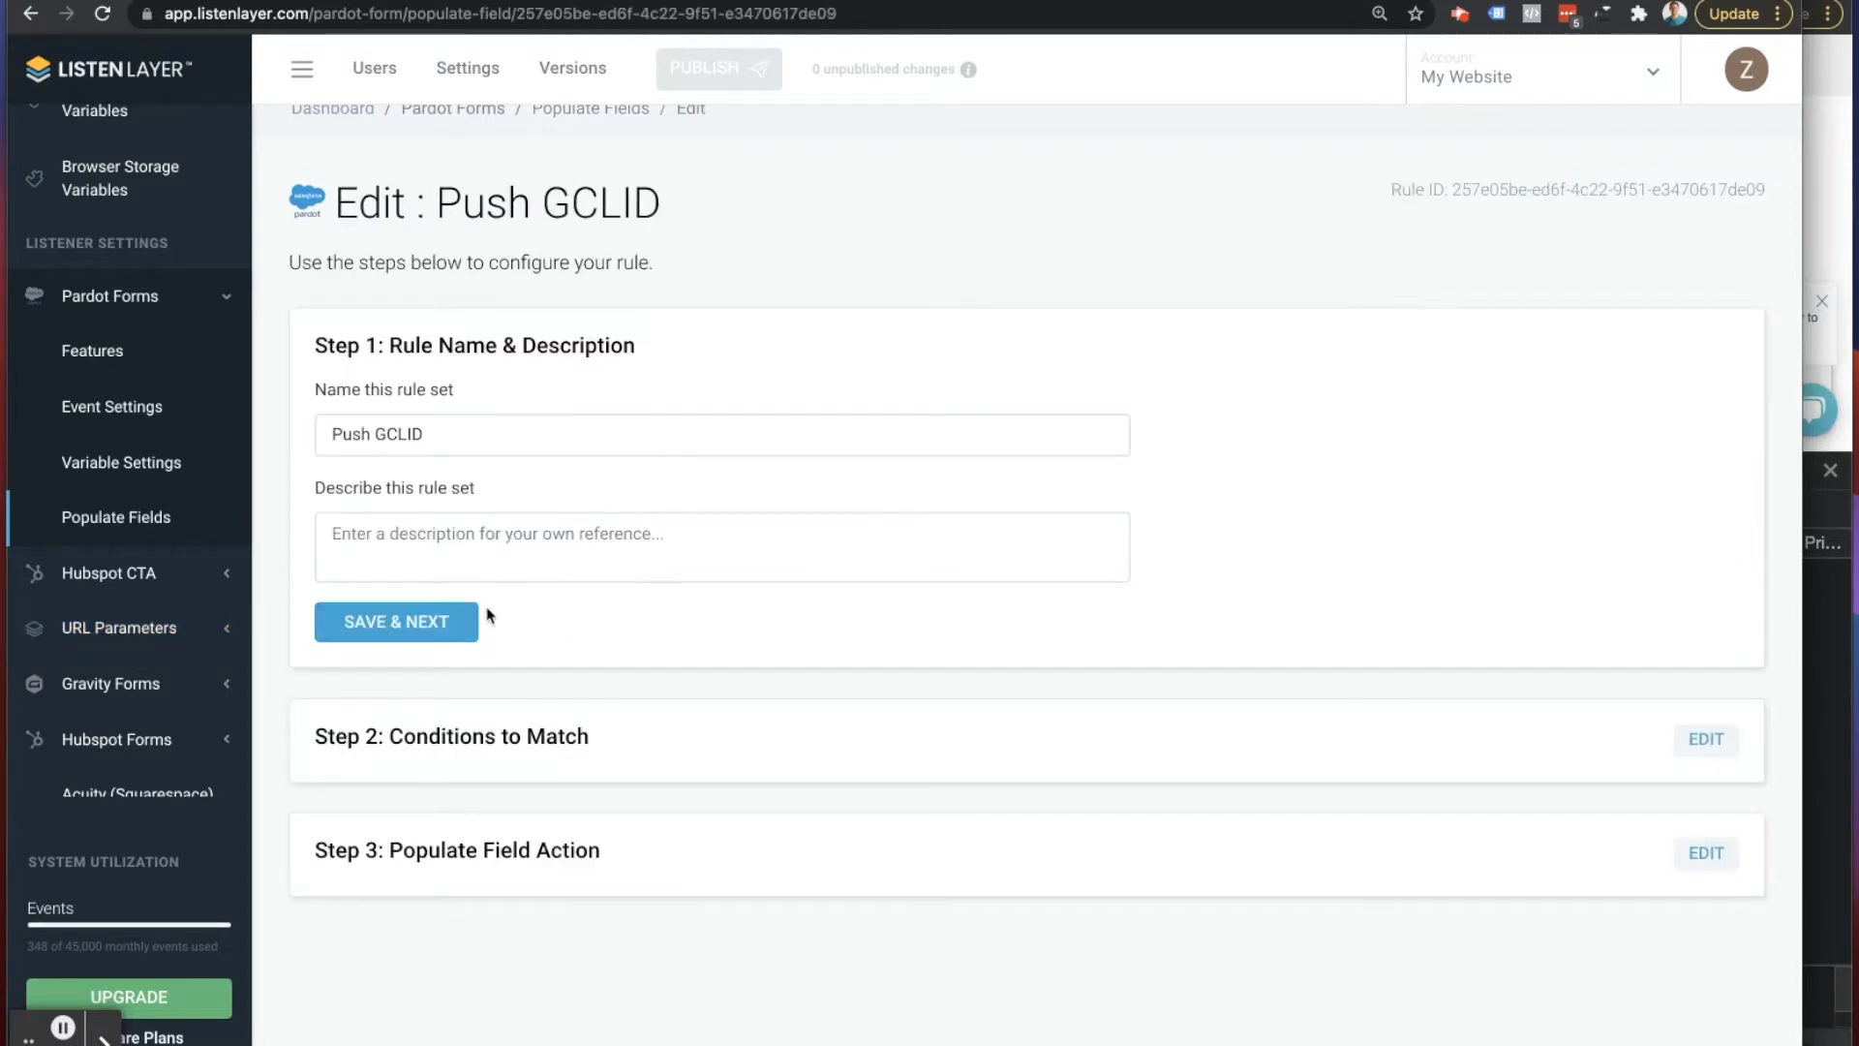
left_click(405, 625)
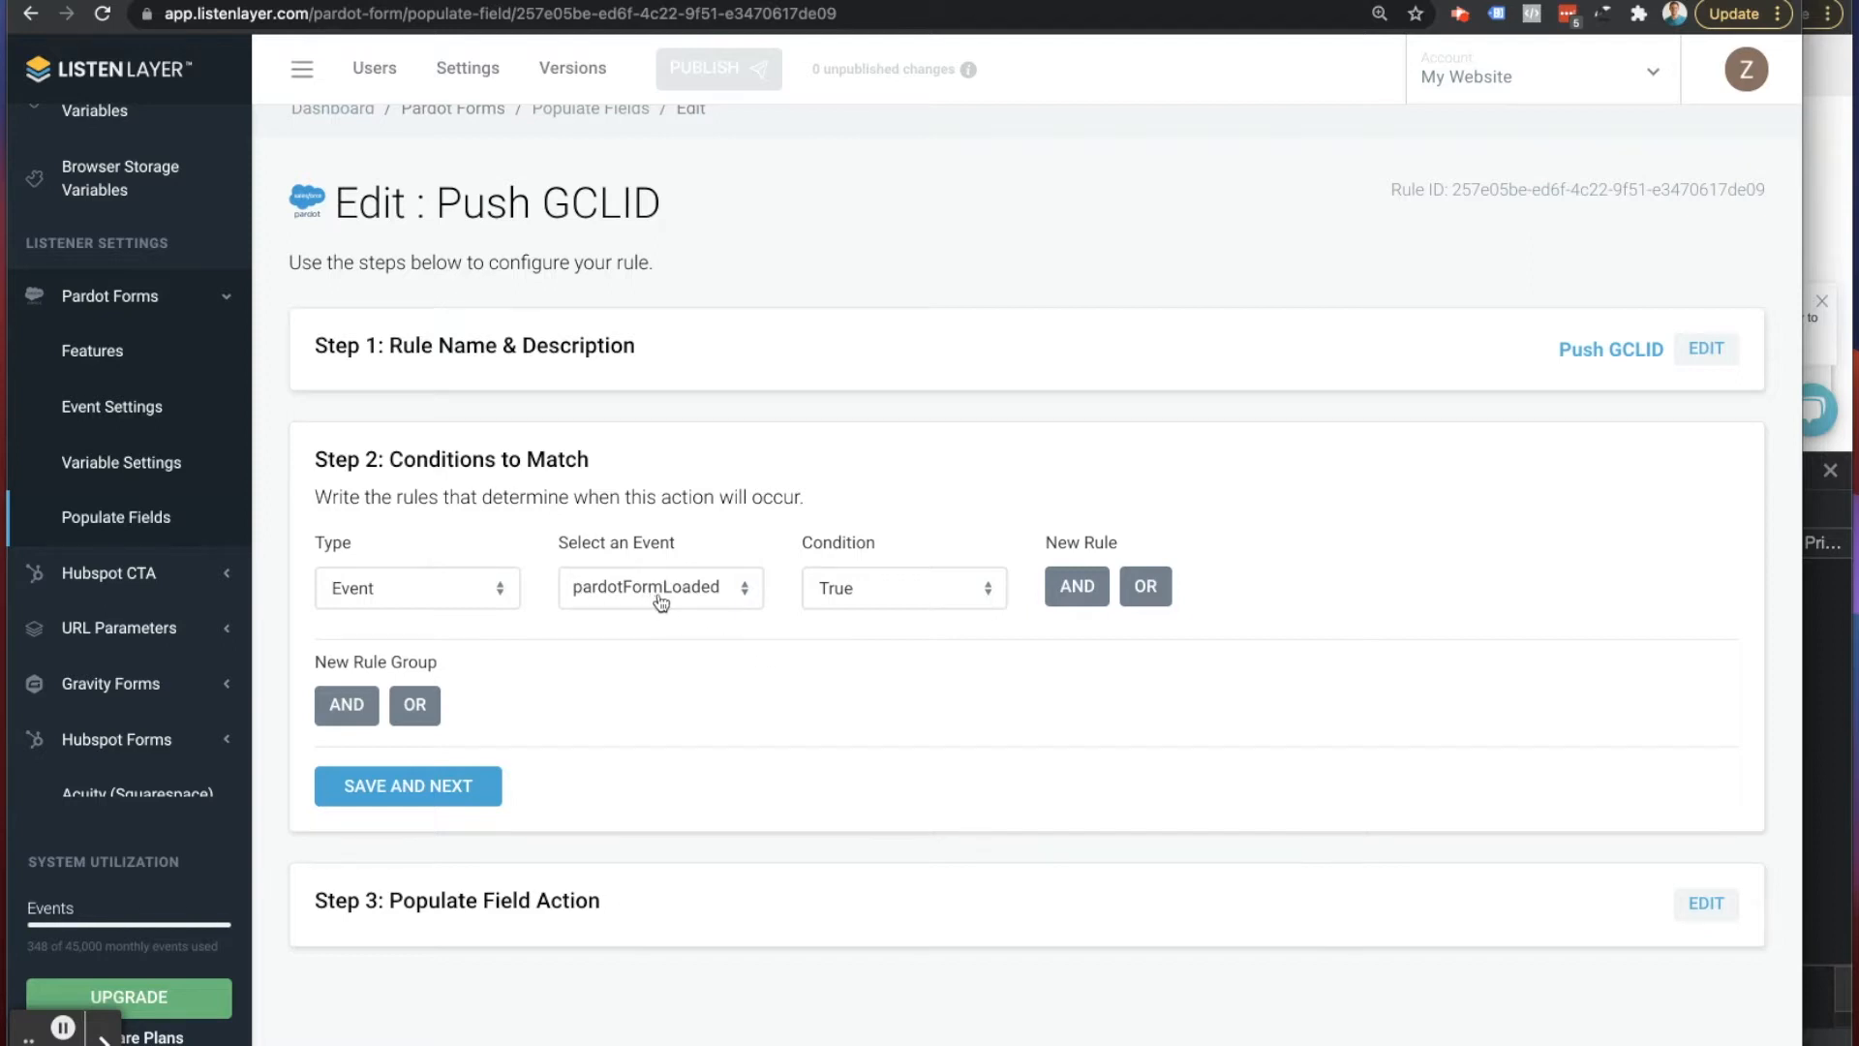
left_click(426, 785)
scroll(828, 646, "down", 2)
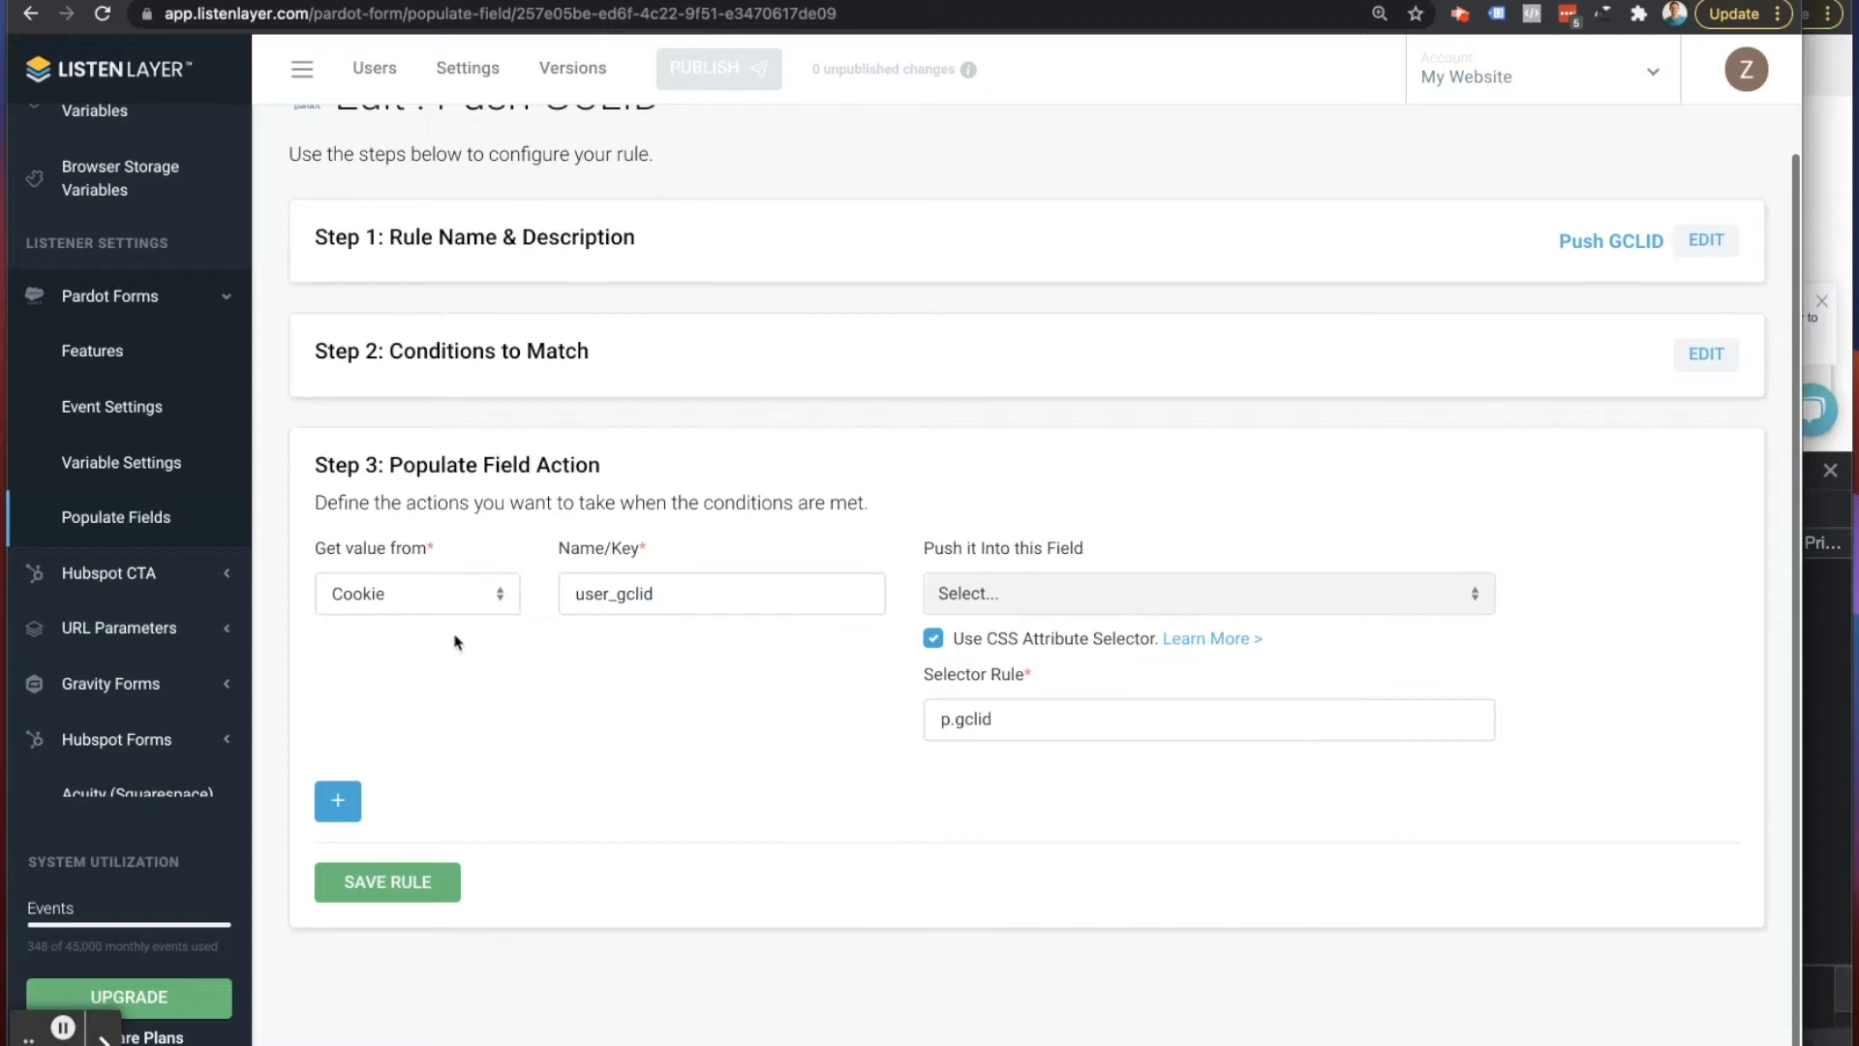
Step: Examine the value source options and the cookie name in the Populate Field Action, keeping Cookie as the source
left_click(414, 600)
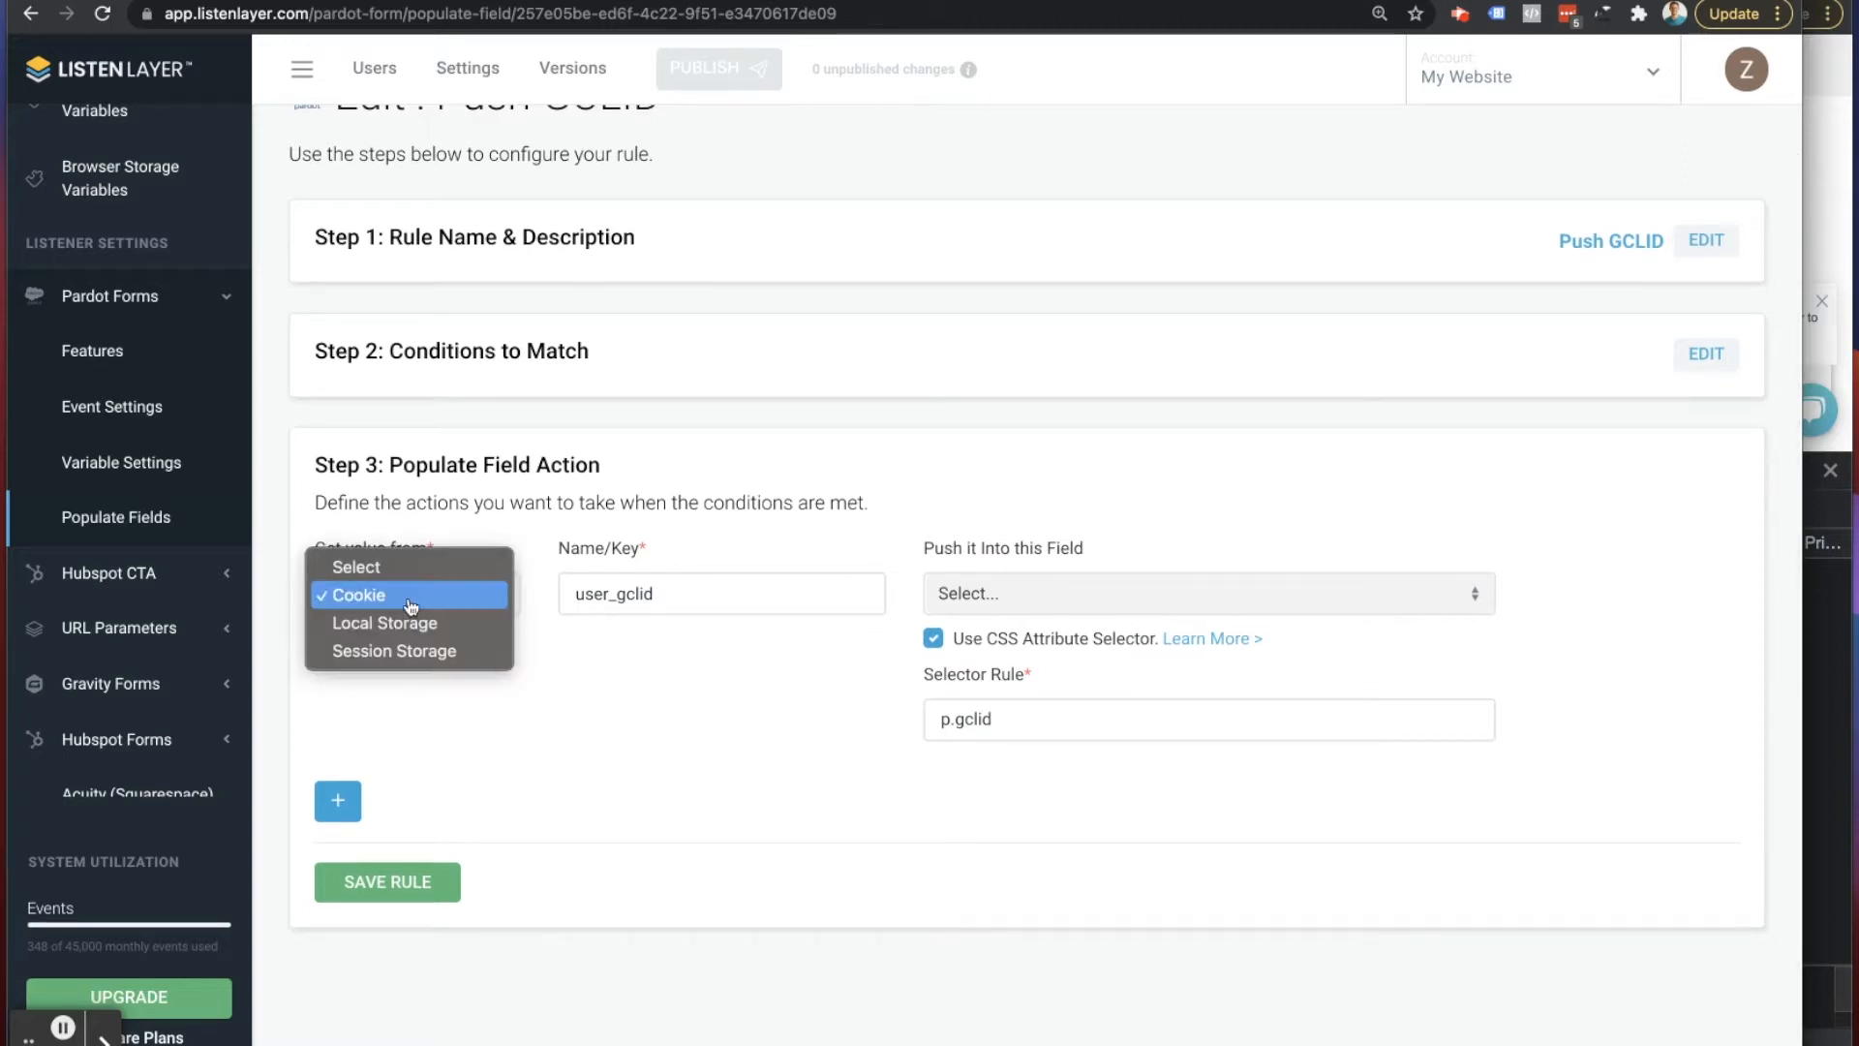
left_click(651, 673)
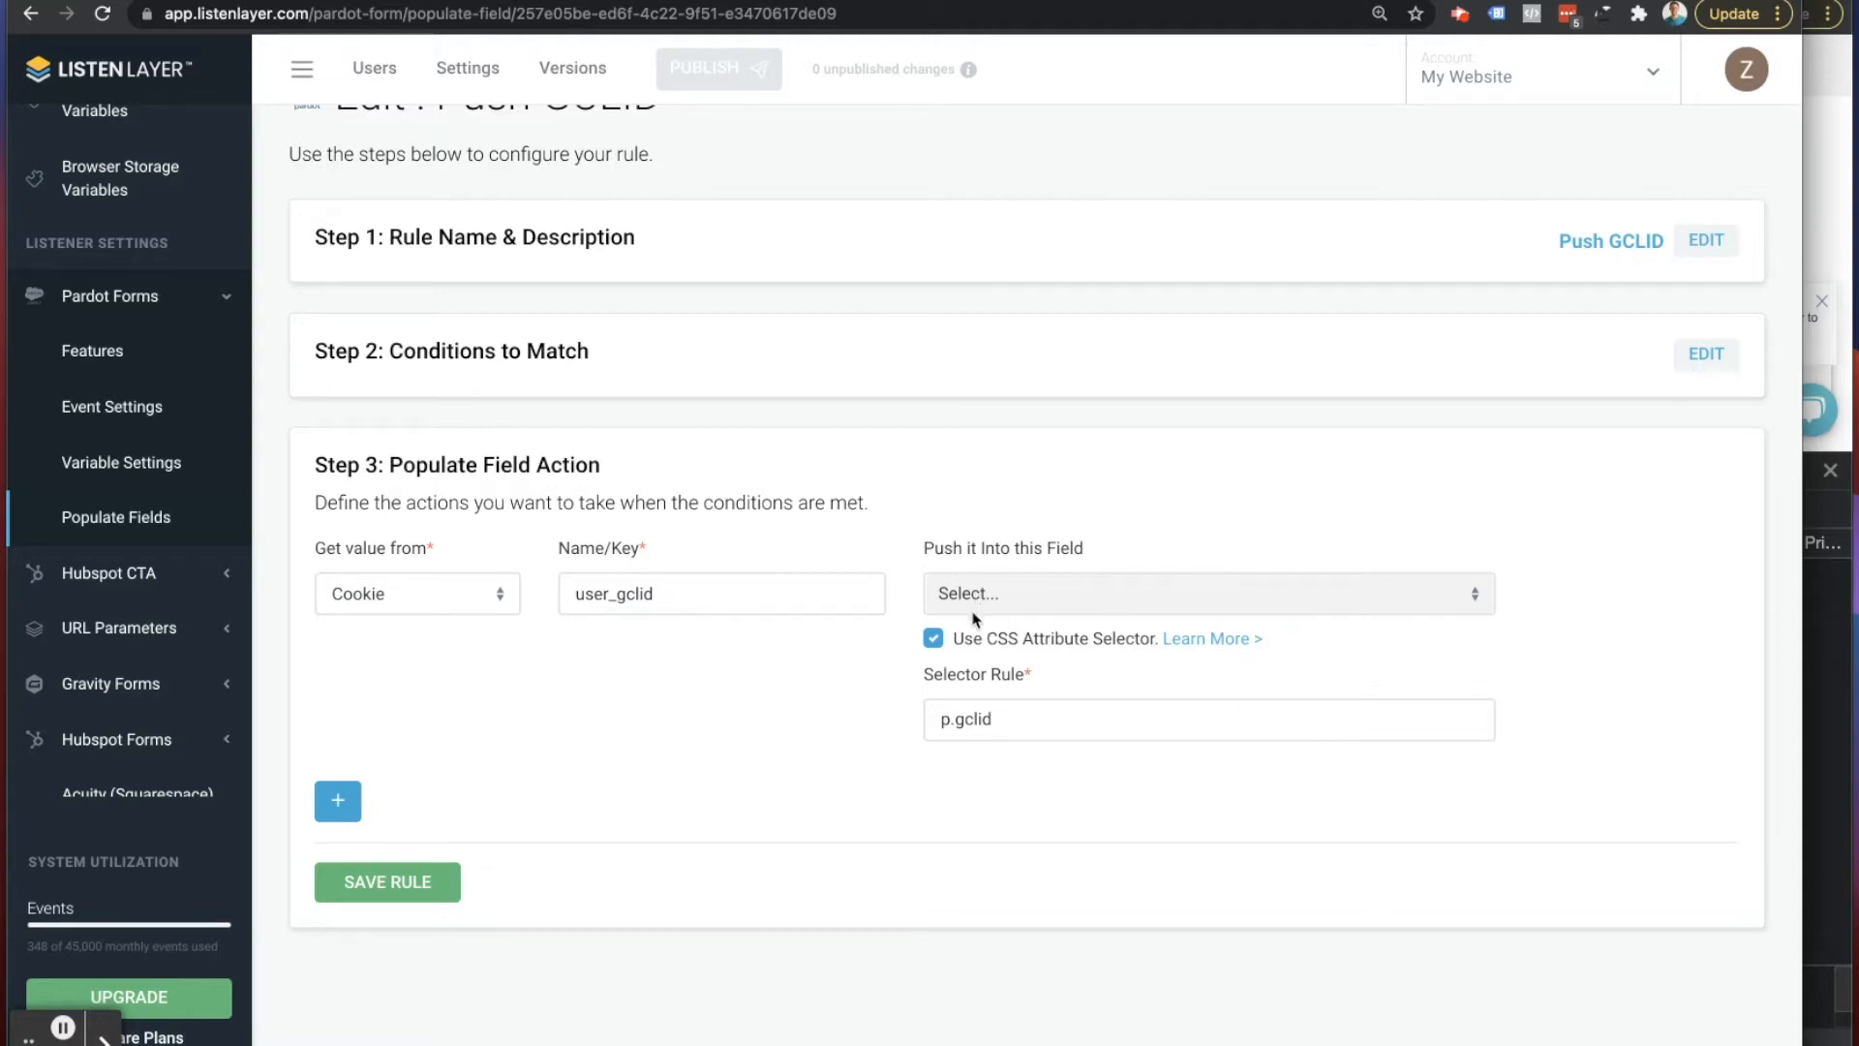
double_click(601, 594)
left_click(387, 596)
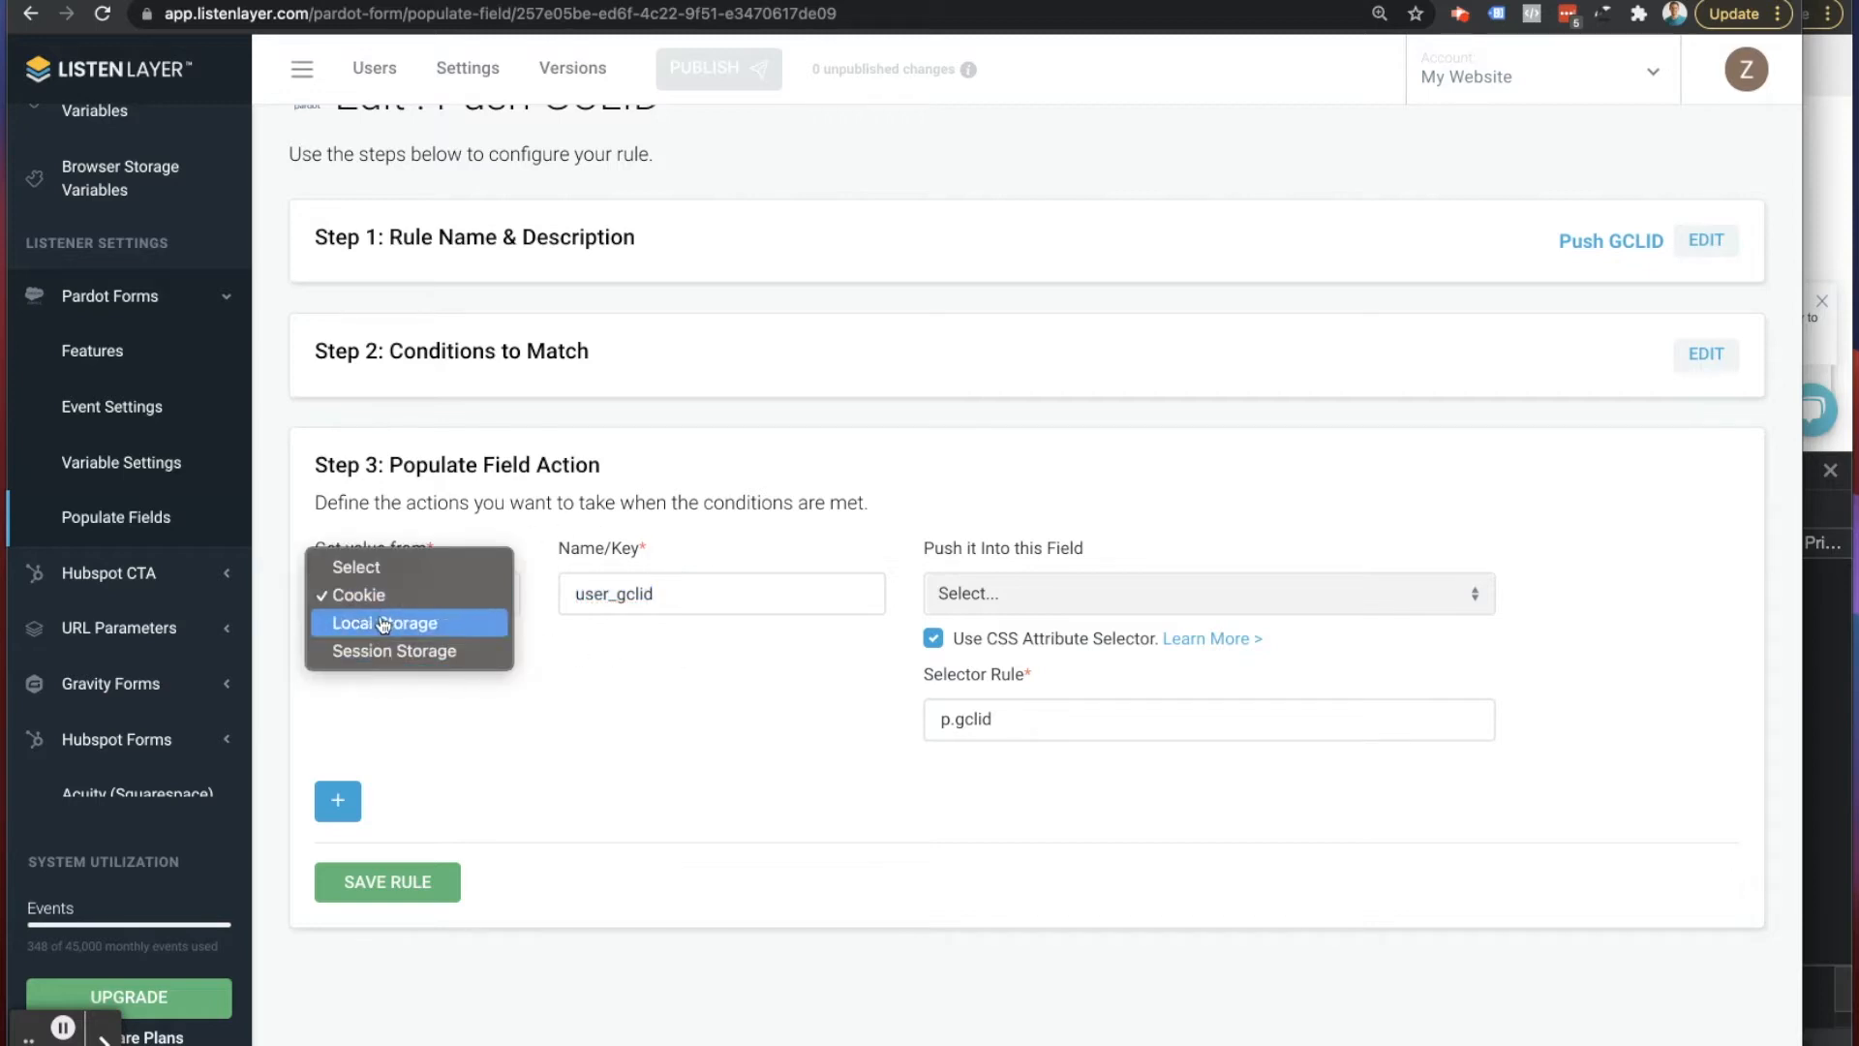
left_click(719, 693)
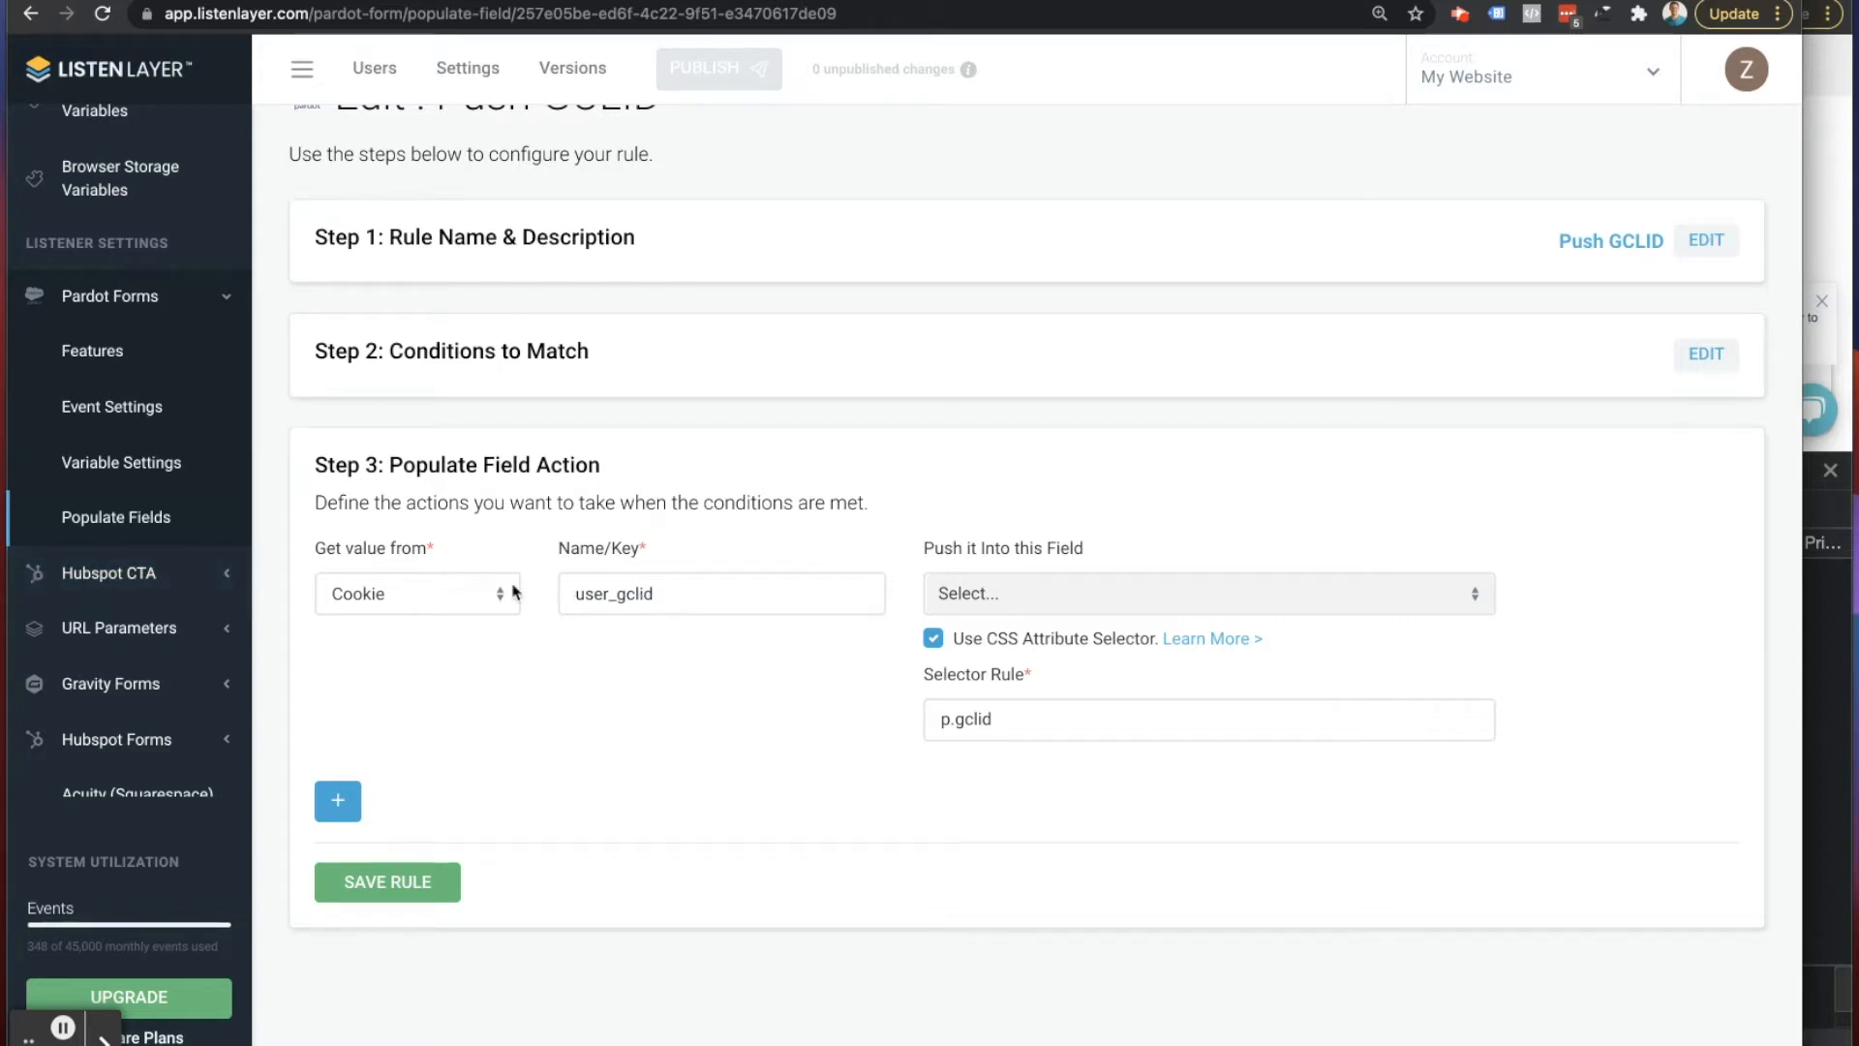
Step: Open the Store GCLID in Cookie rule from the URL Parameters browser storage rules for editing
scroll(121, 503, "down", 2)
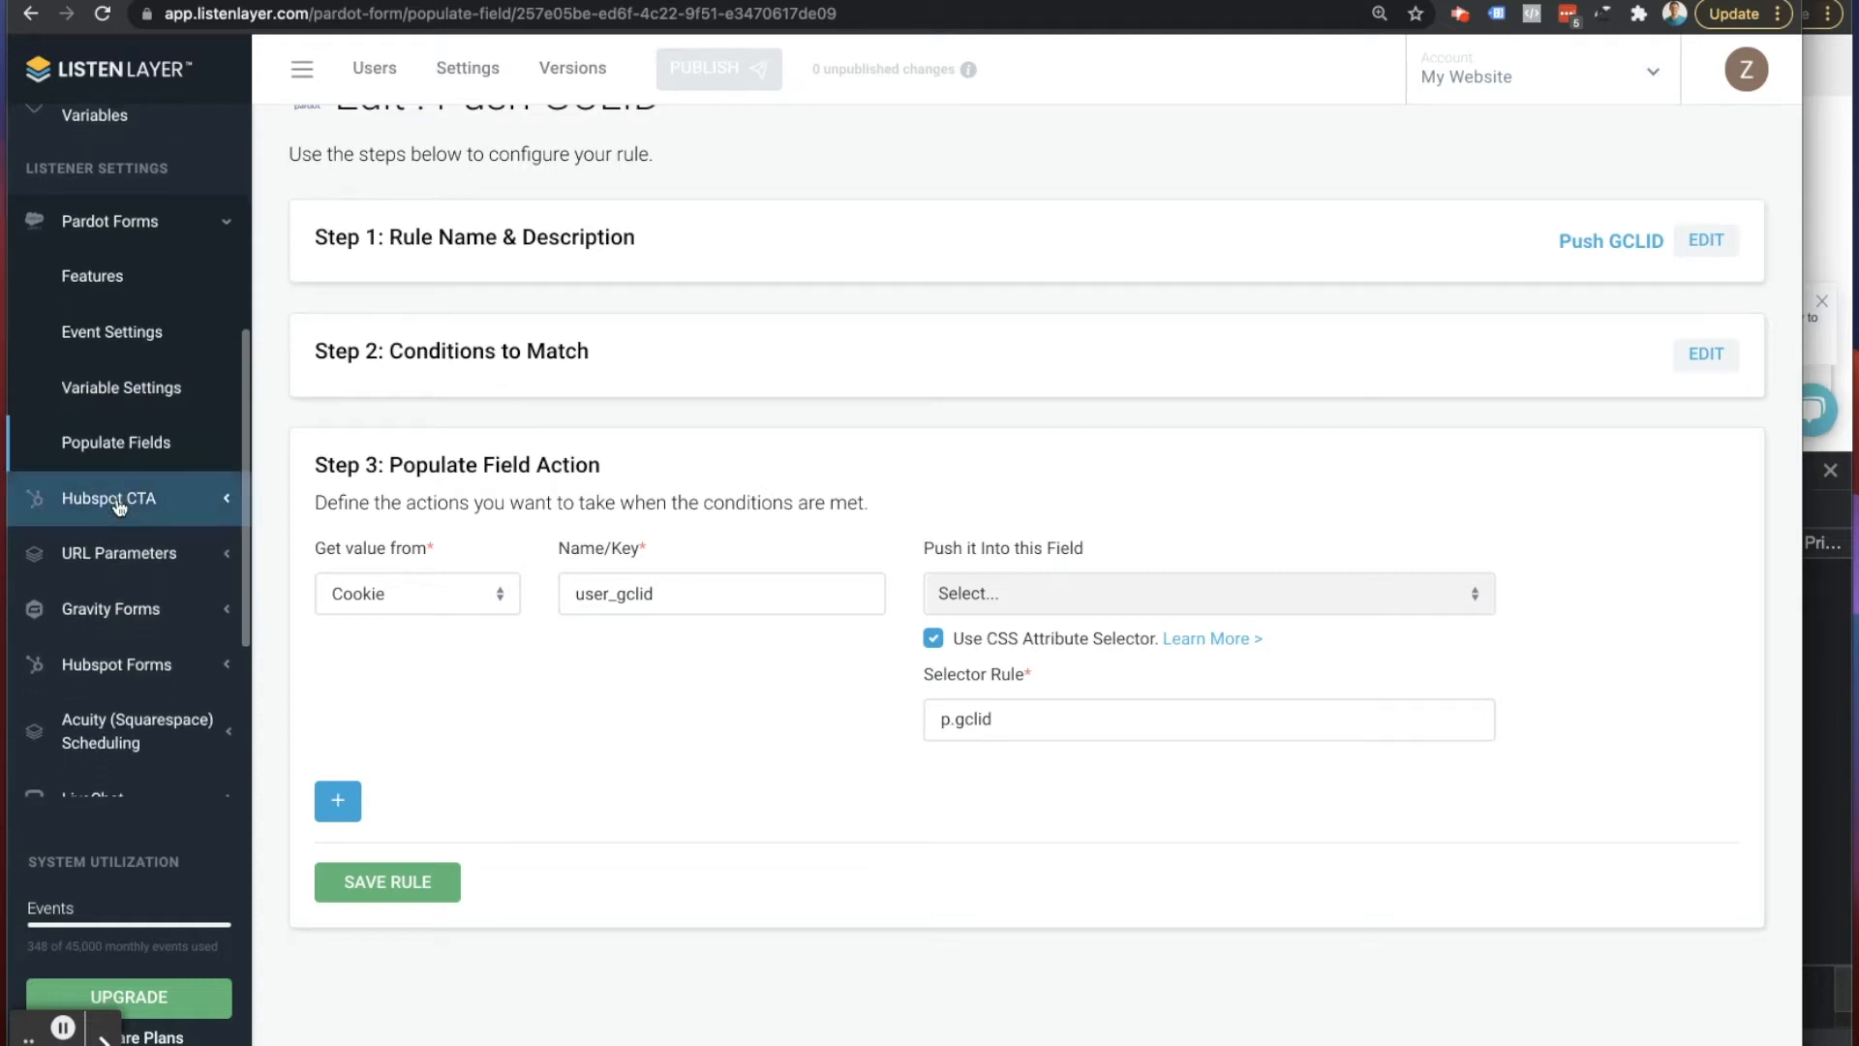
left_click(134, 543)
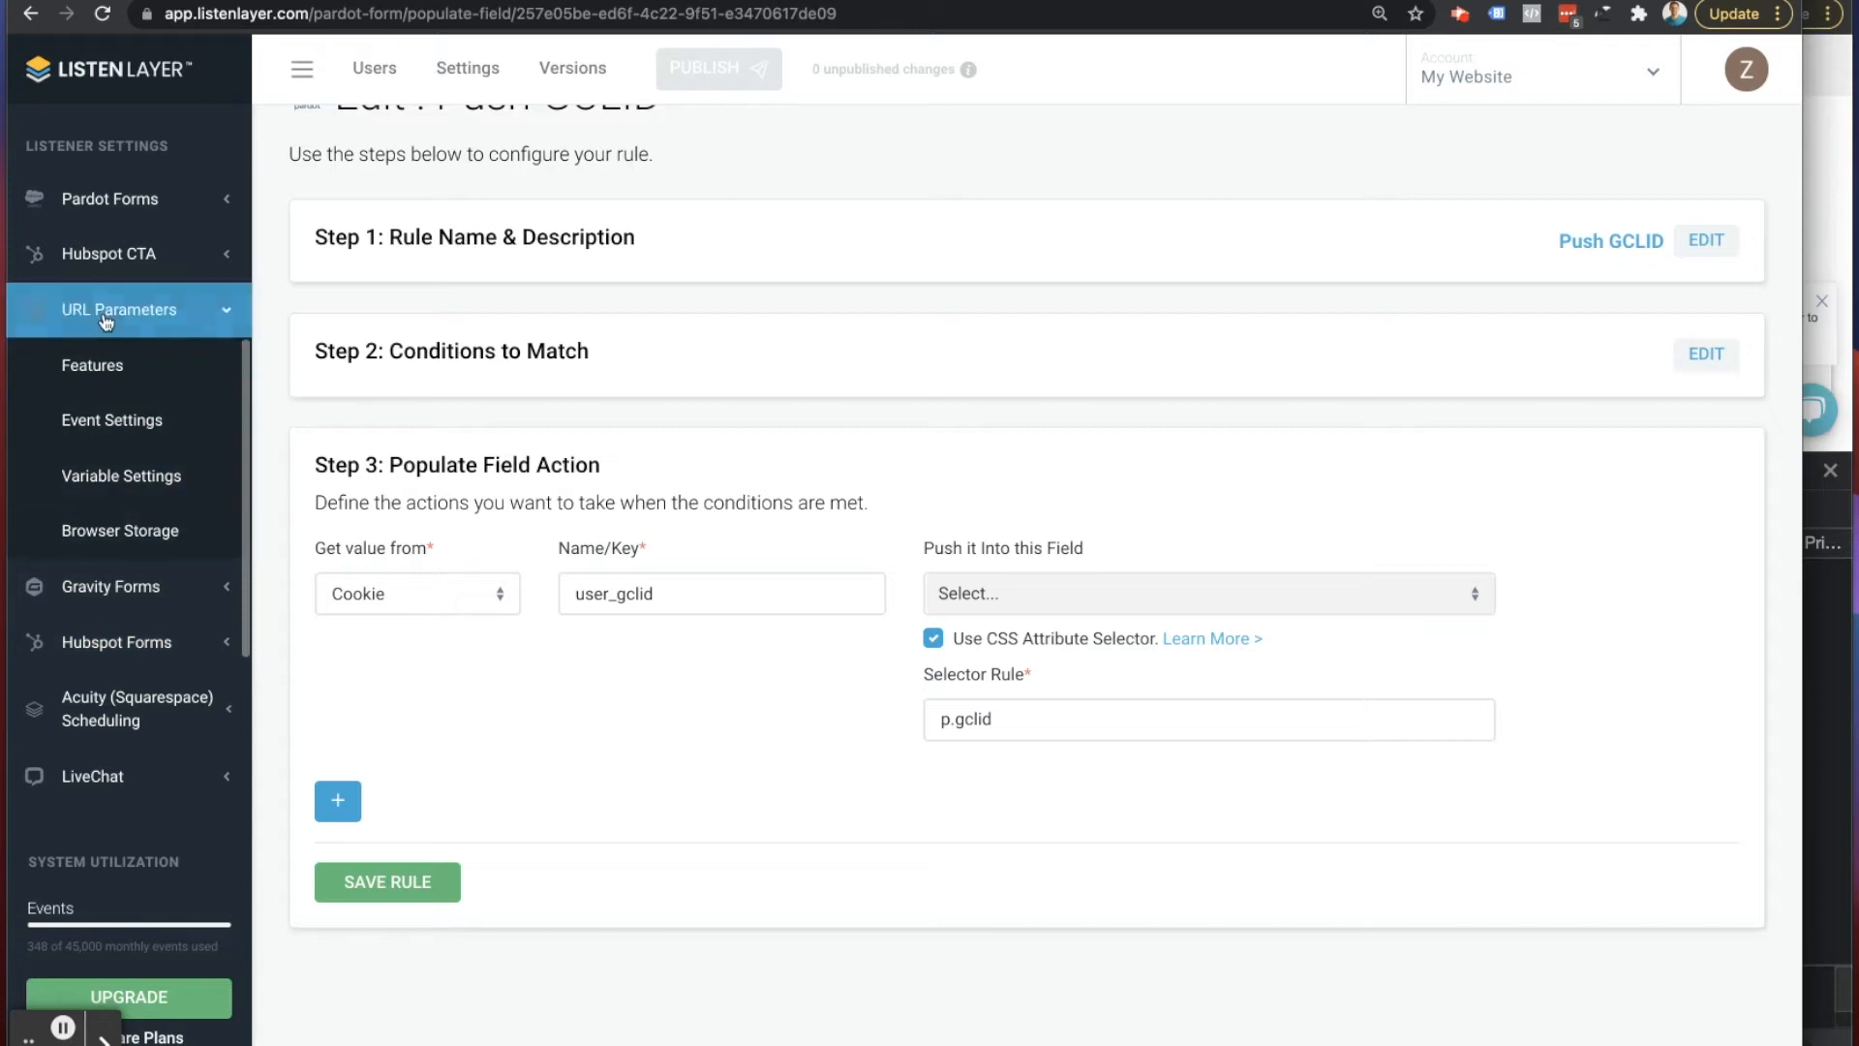
left_click(104, 535)
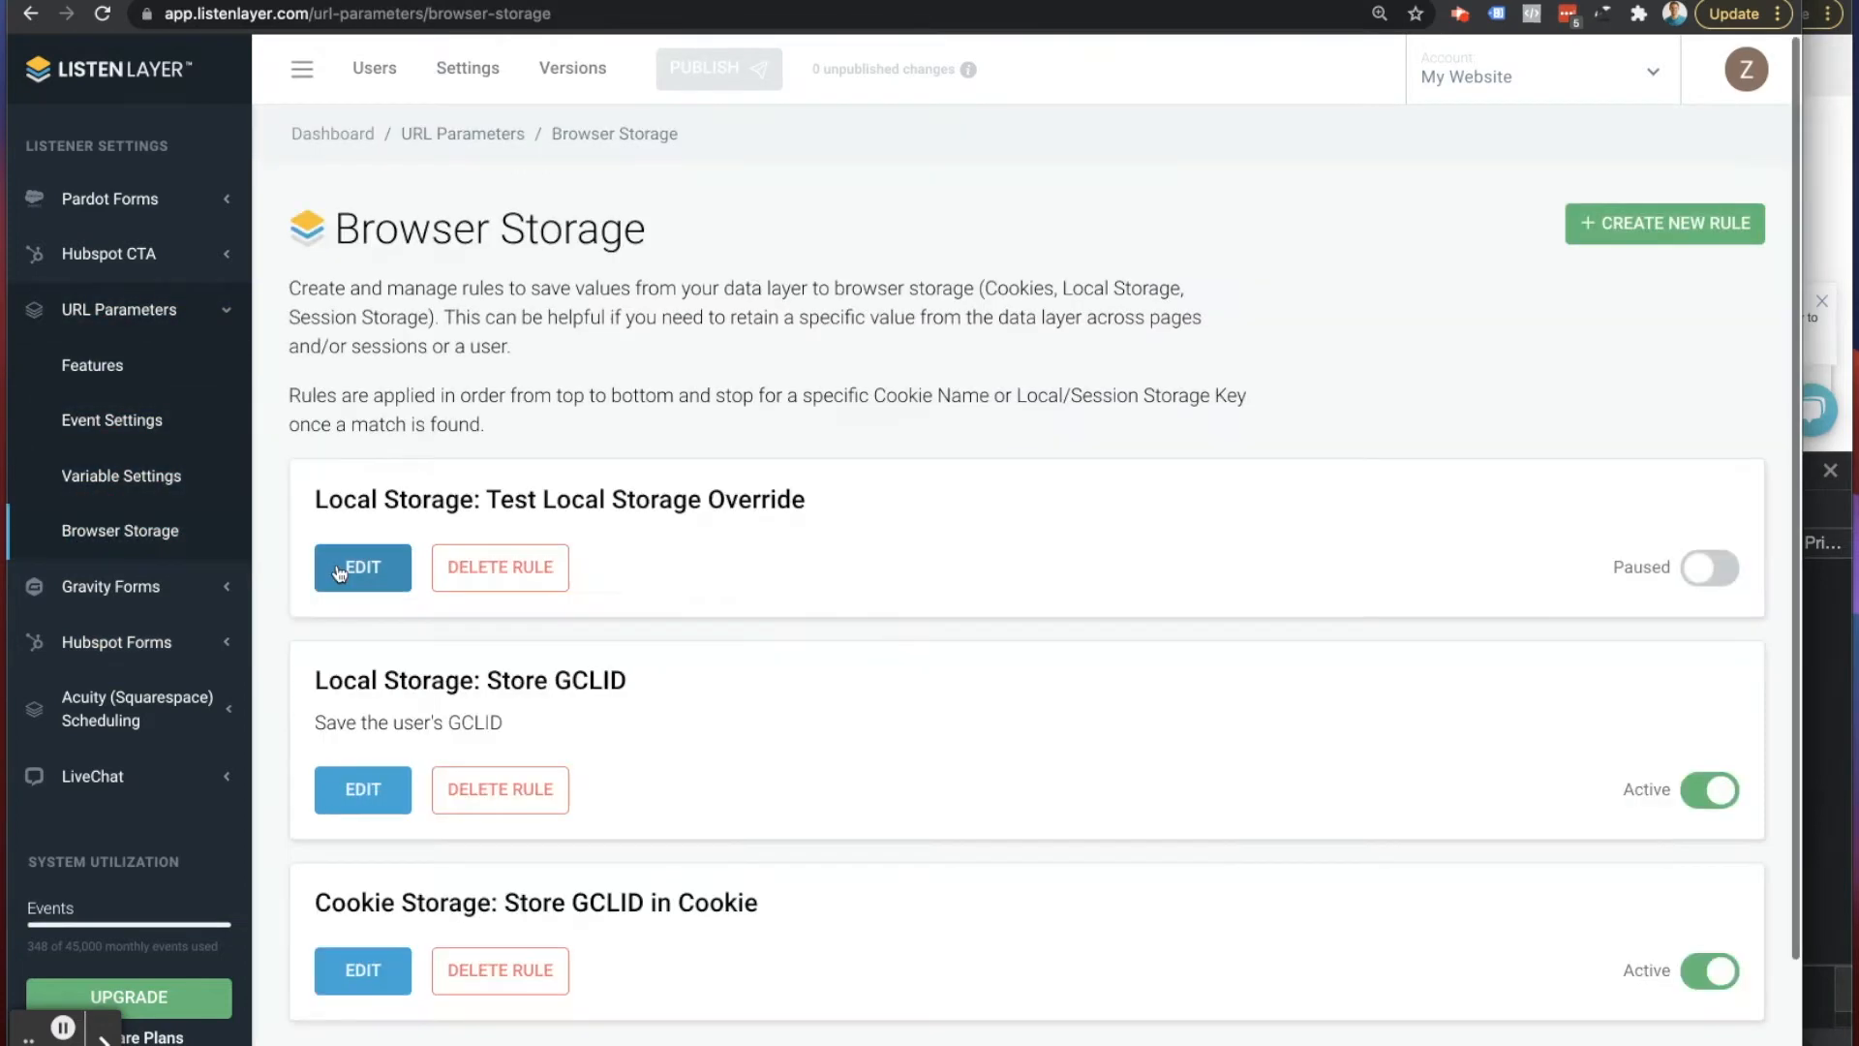
scroll(880, 526, "down", 3)
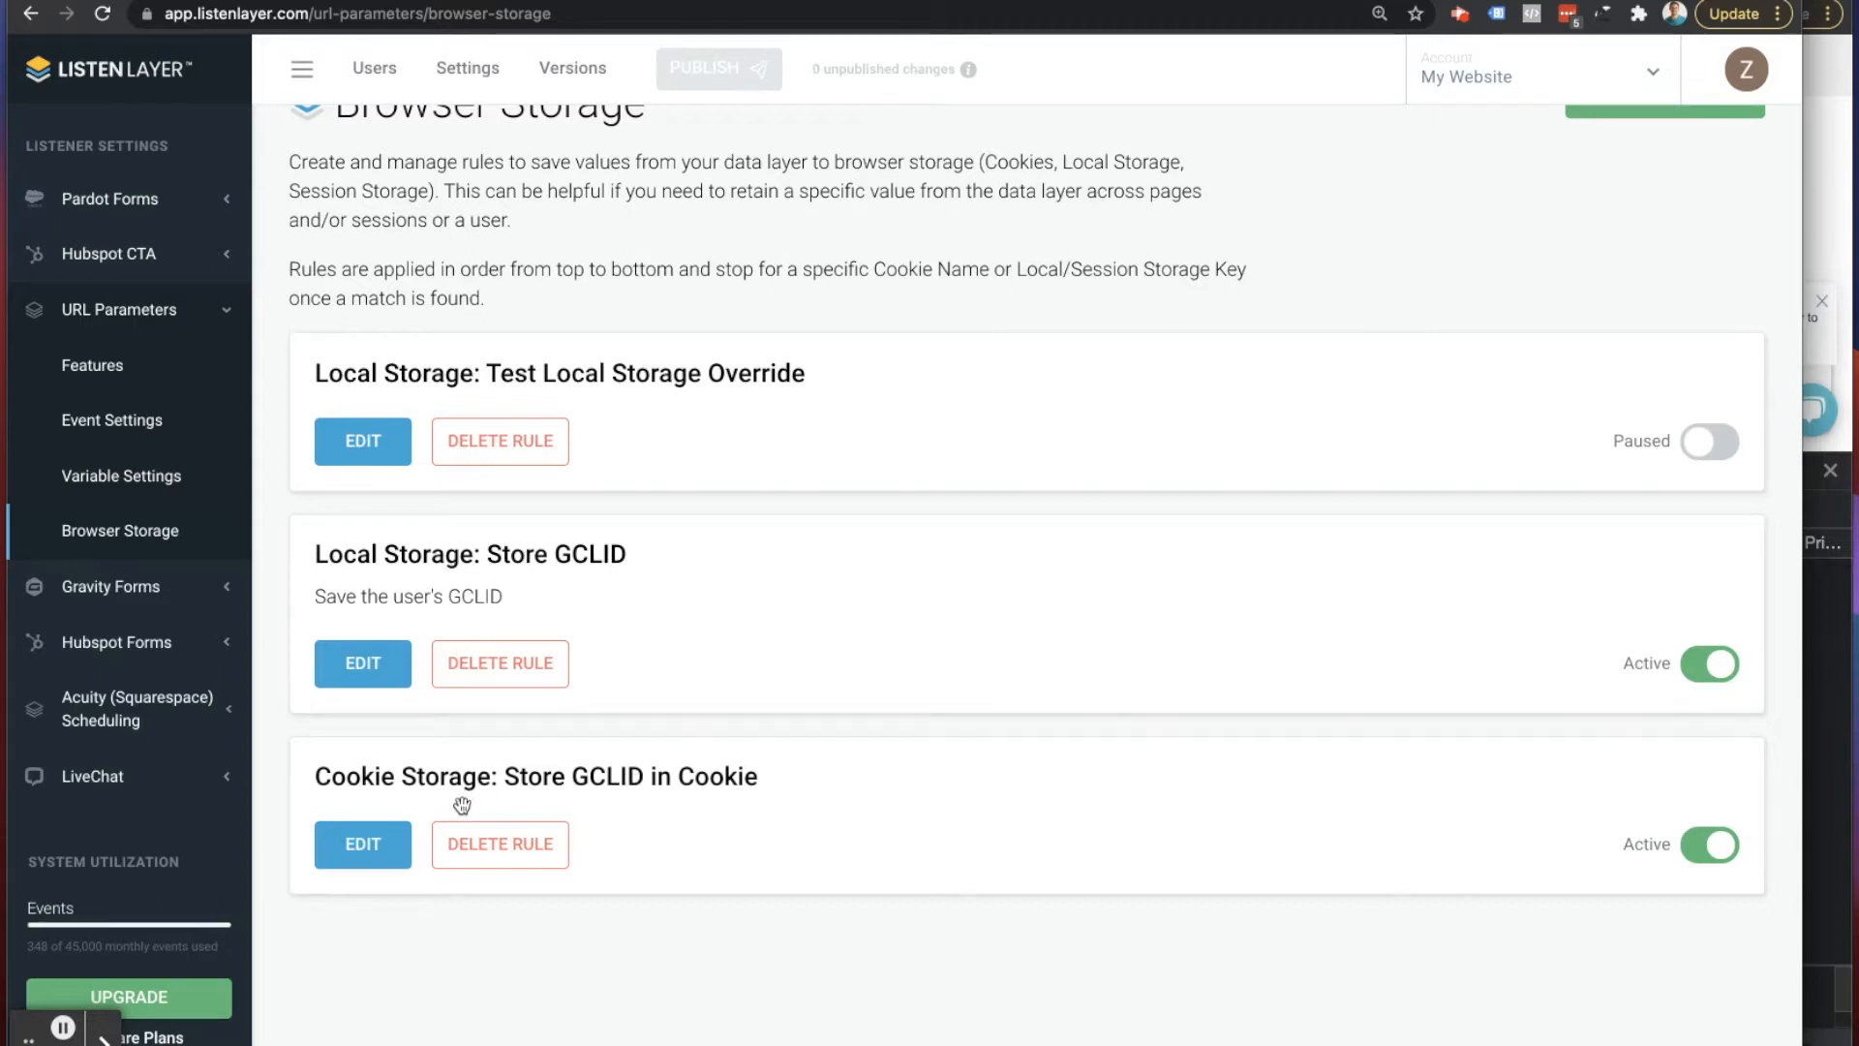
left_click(350, 848)
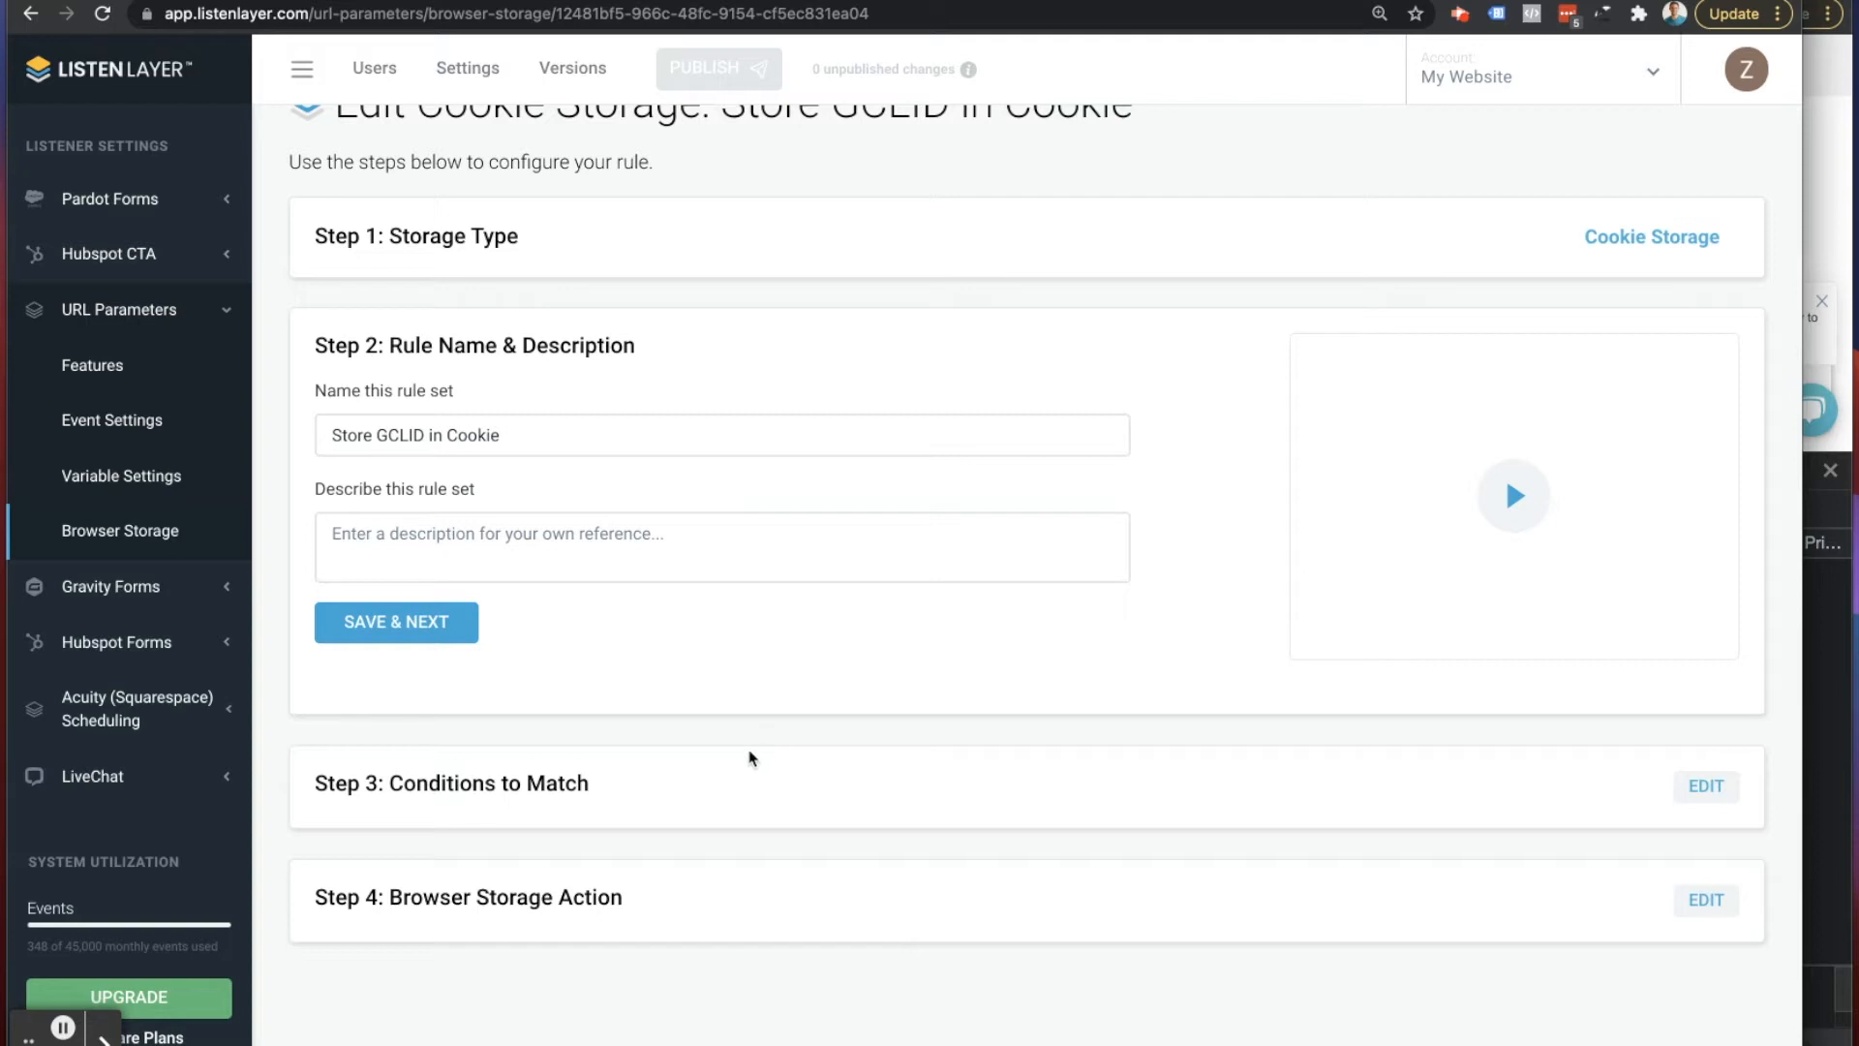
Step: Examine the Store GCLID in Cookie rule's match conditions, including the available variables and condition options, without changing them
left_click(1706, 785)
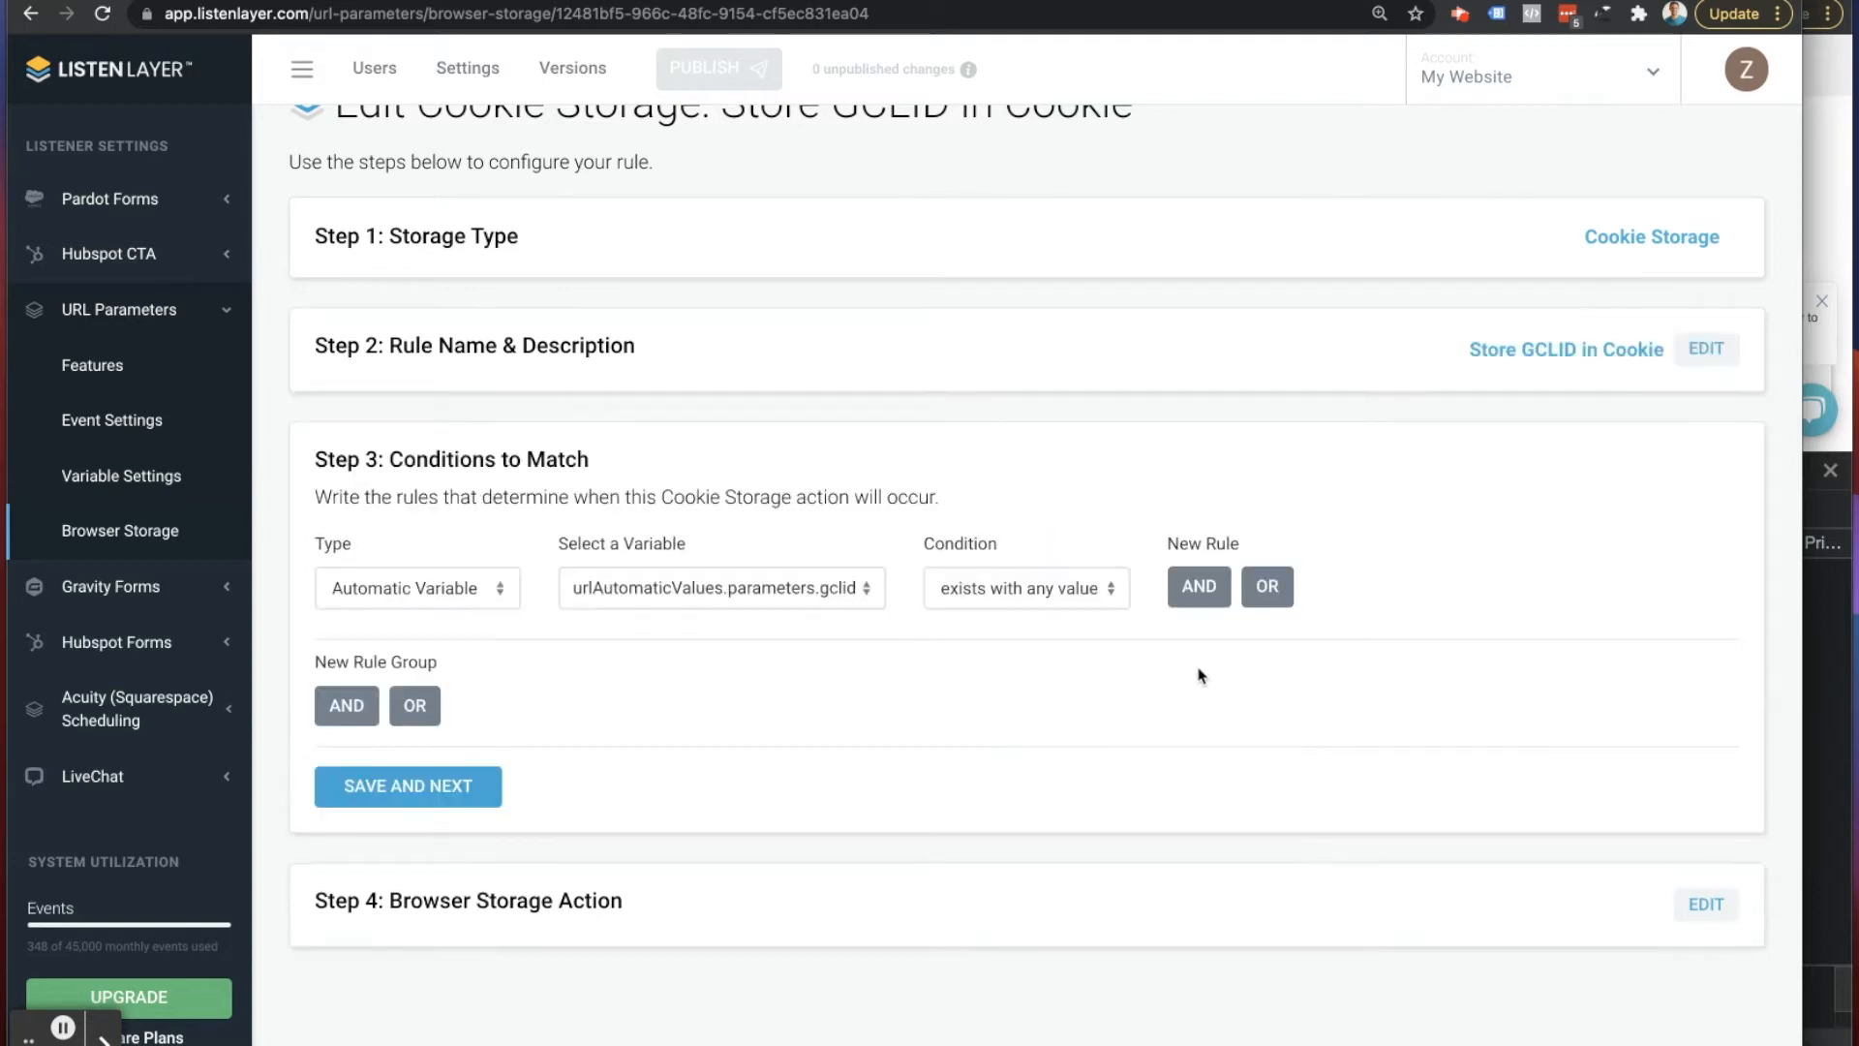
left_click(753, 567)
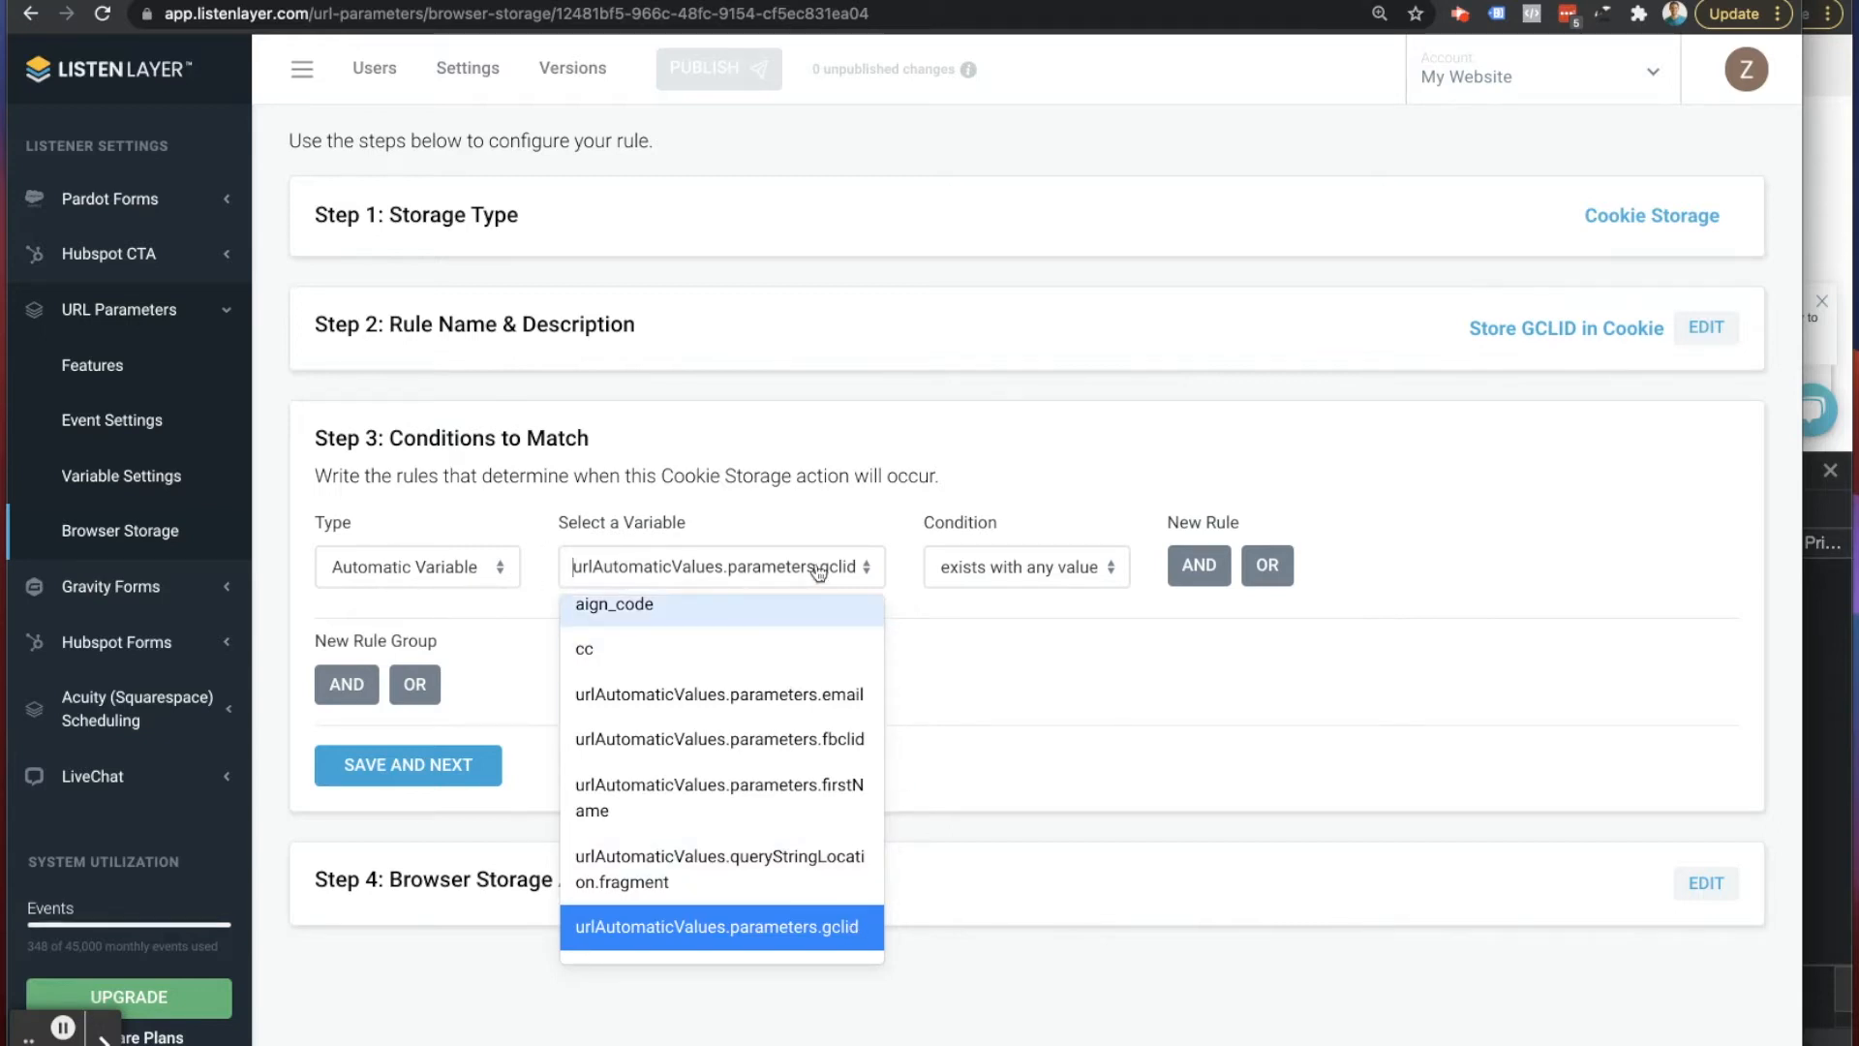
left_click(1037, 643)
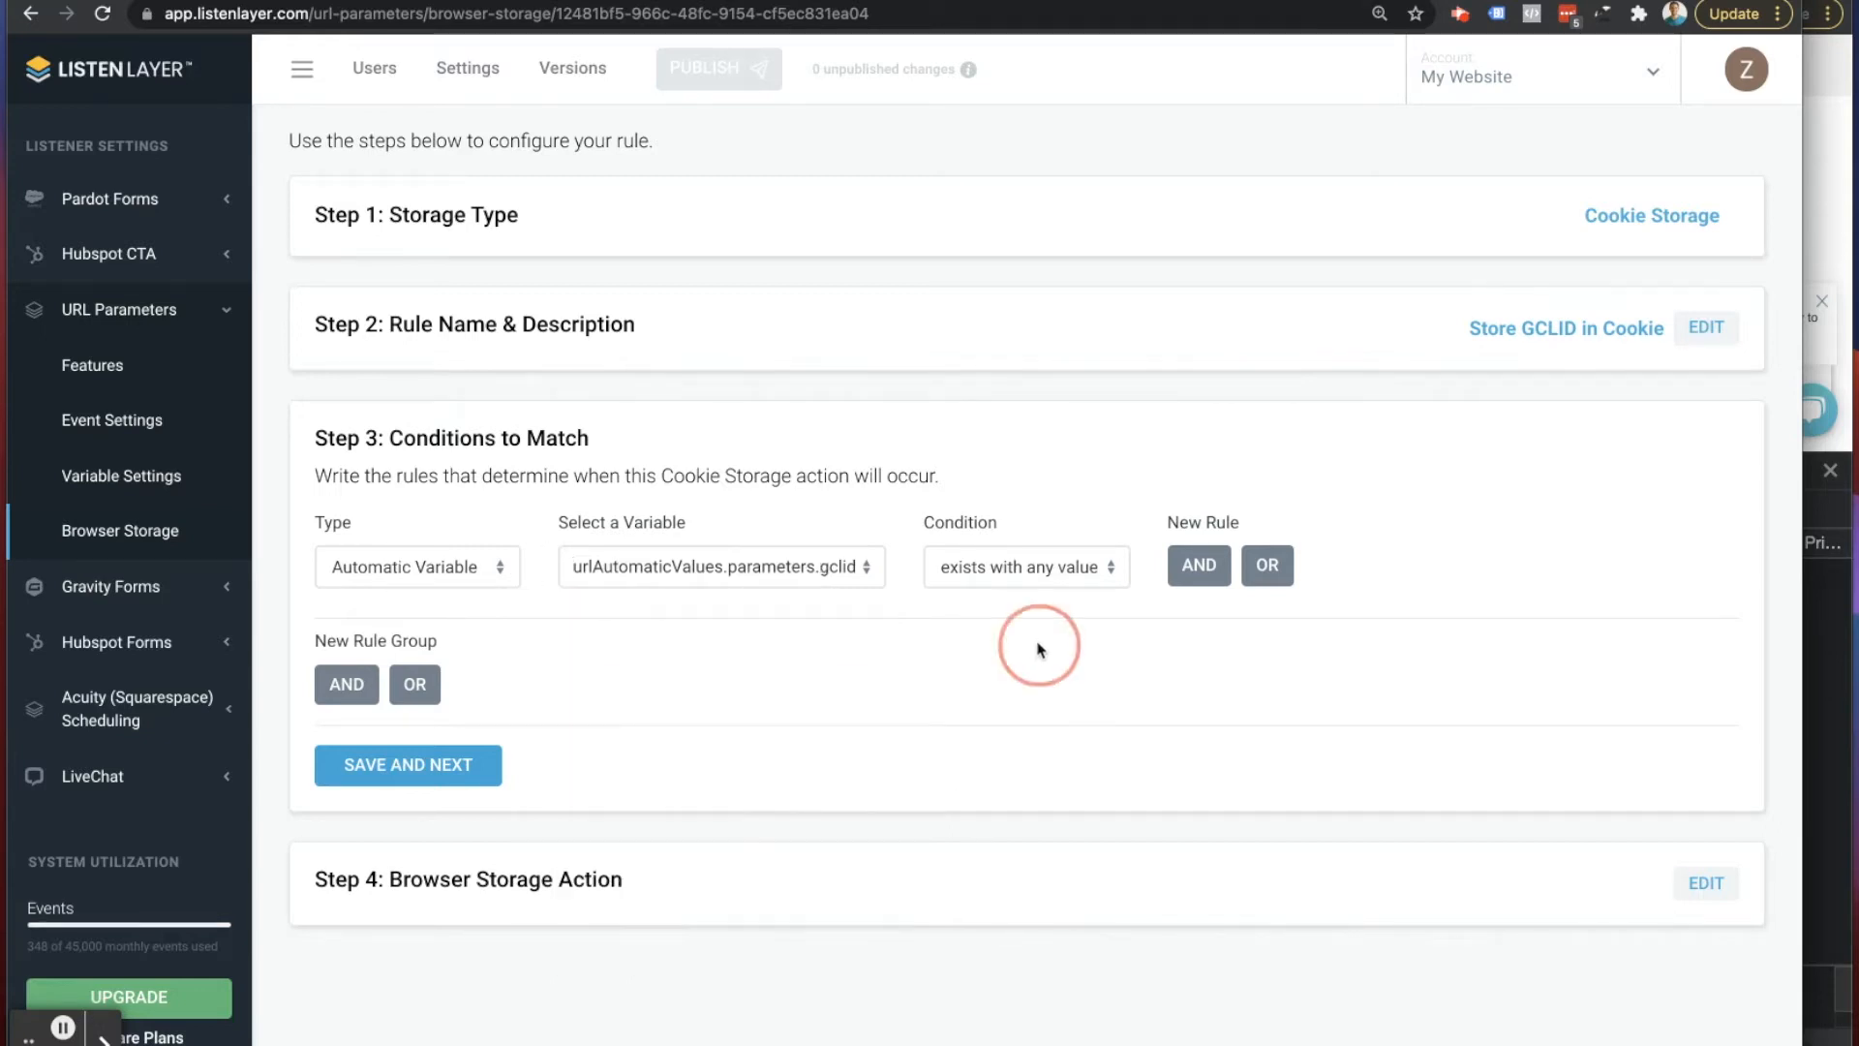
left_click(1029, 568)
left_click(1317, 719)
Step: Open the rule's Browser Storage Action, check the available cookie keys while keeping user_gclid, and locate the global Browser Storage Variables
left_click(1694, 884)
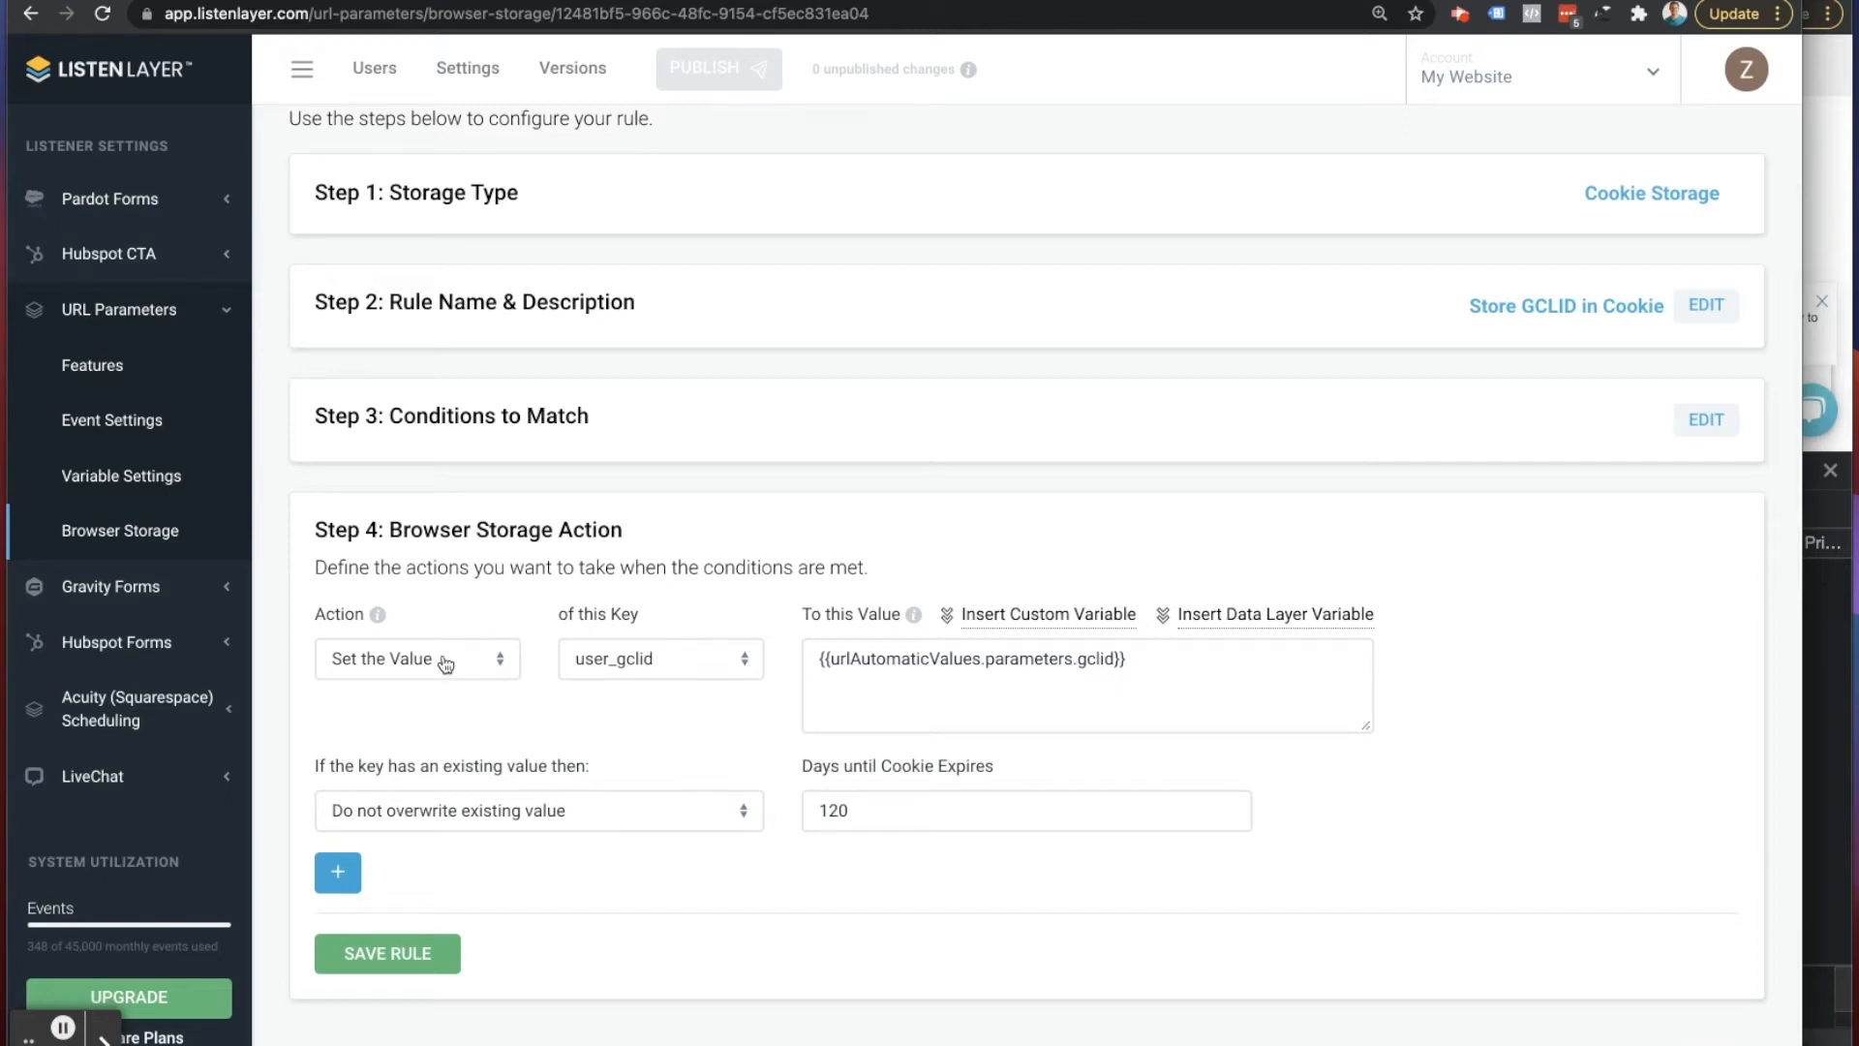
left_click(707, 666)
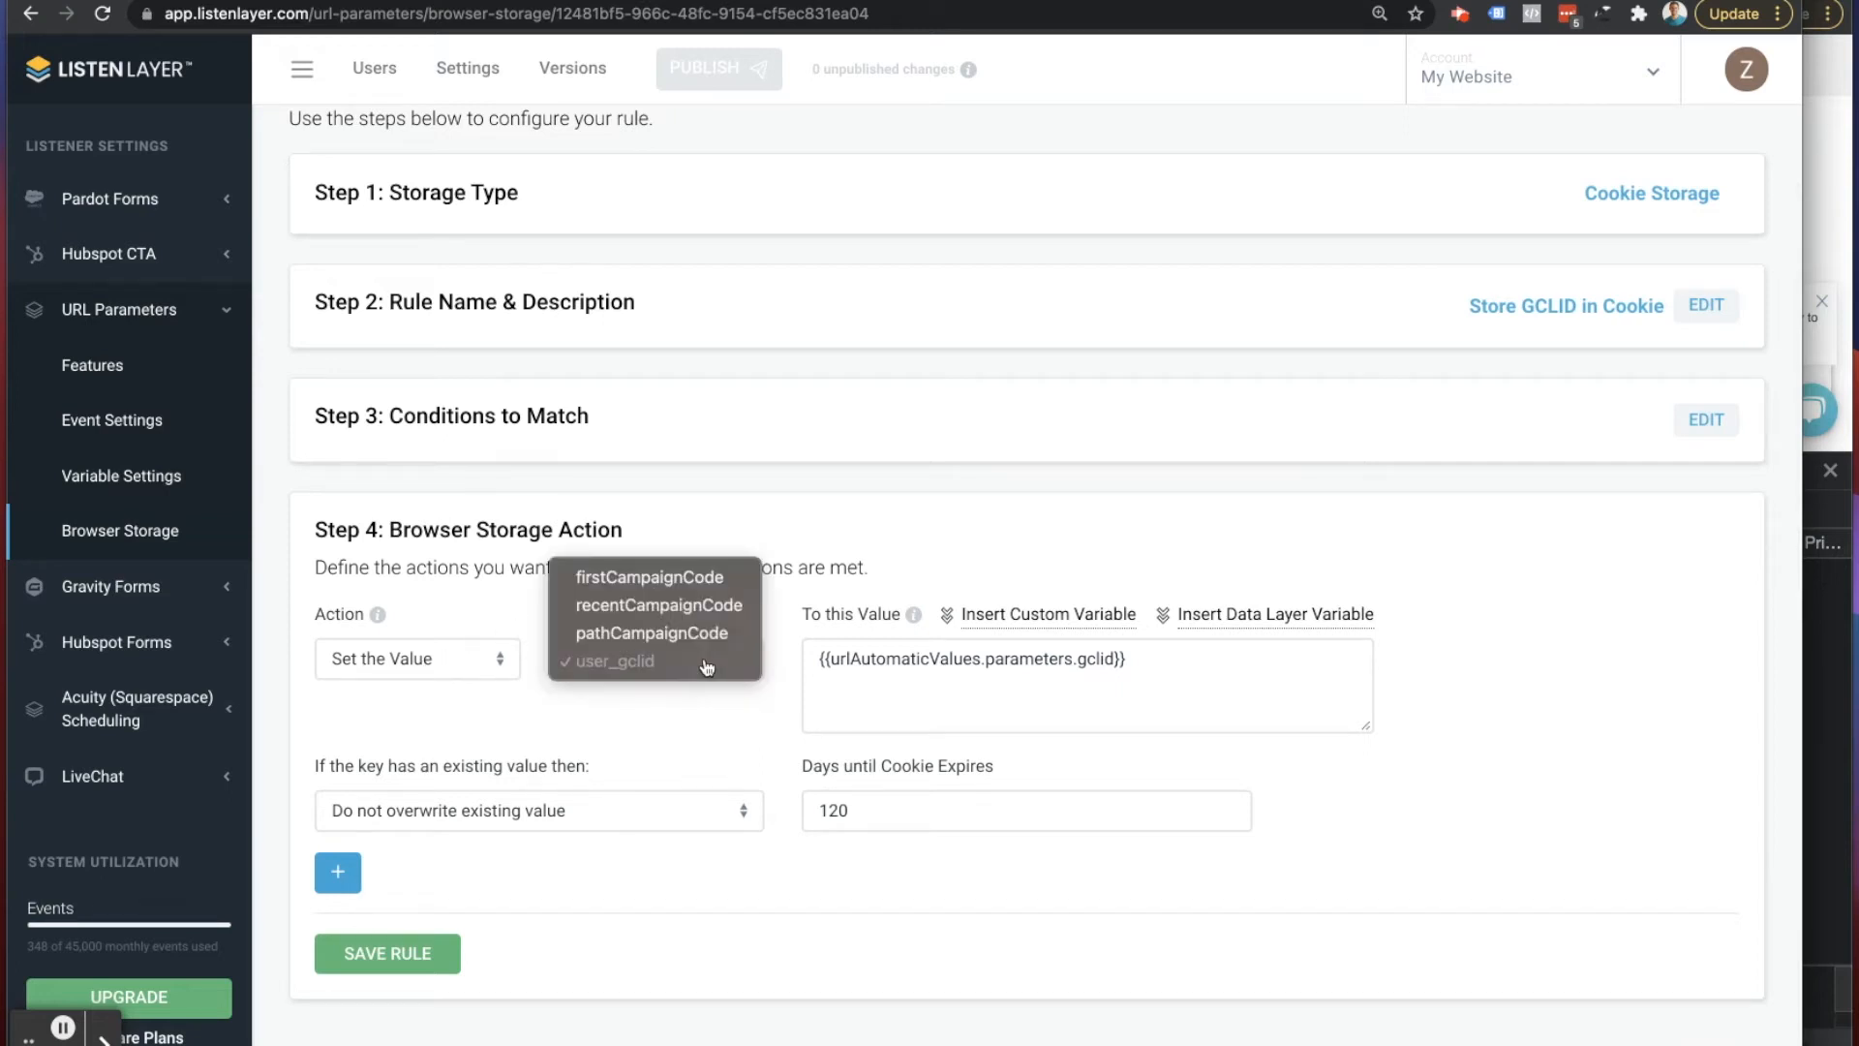
left_click(618, 670)
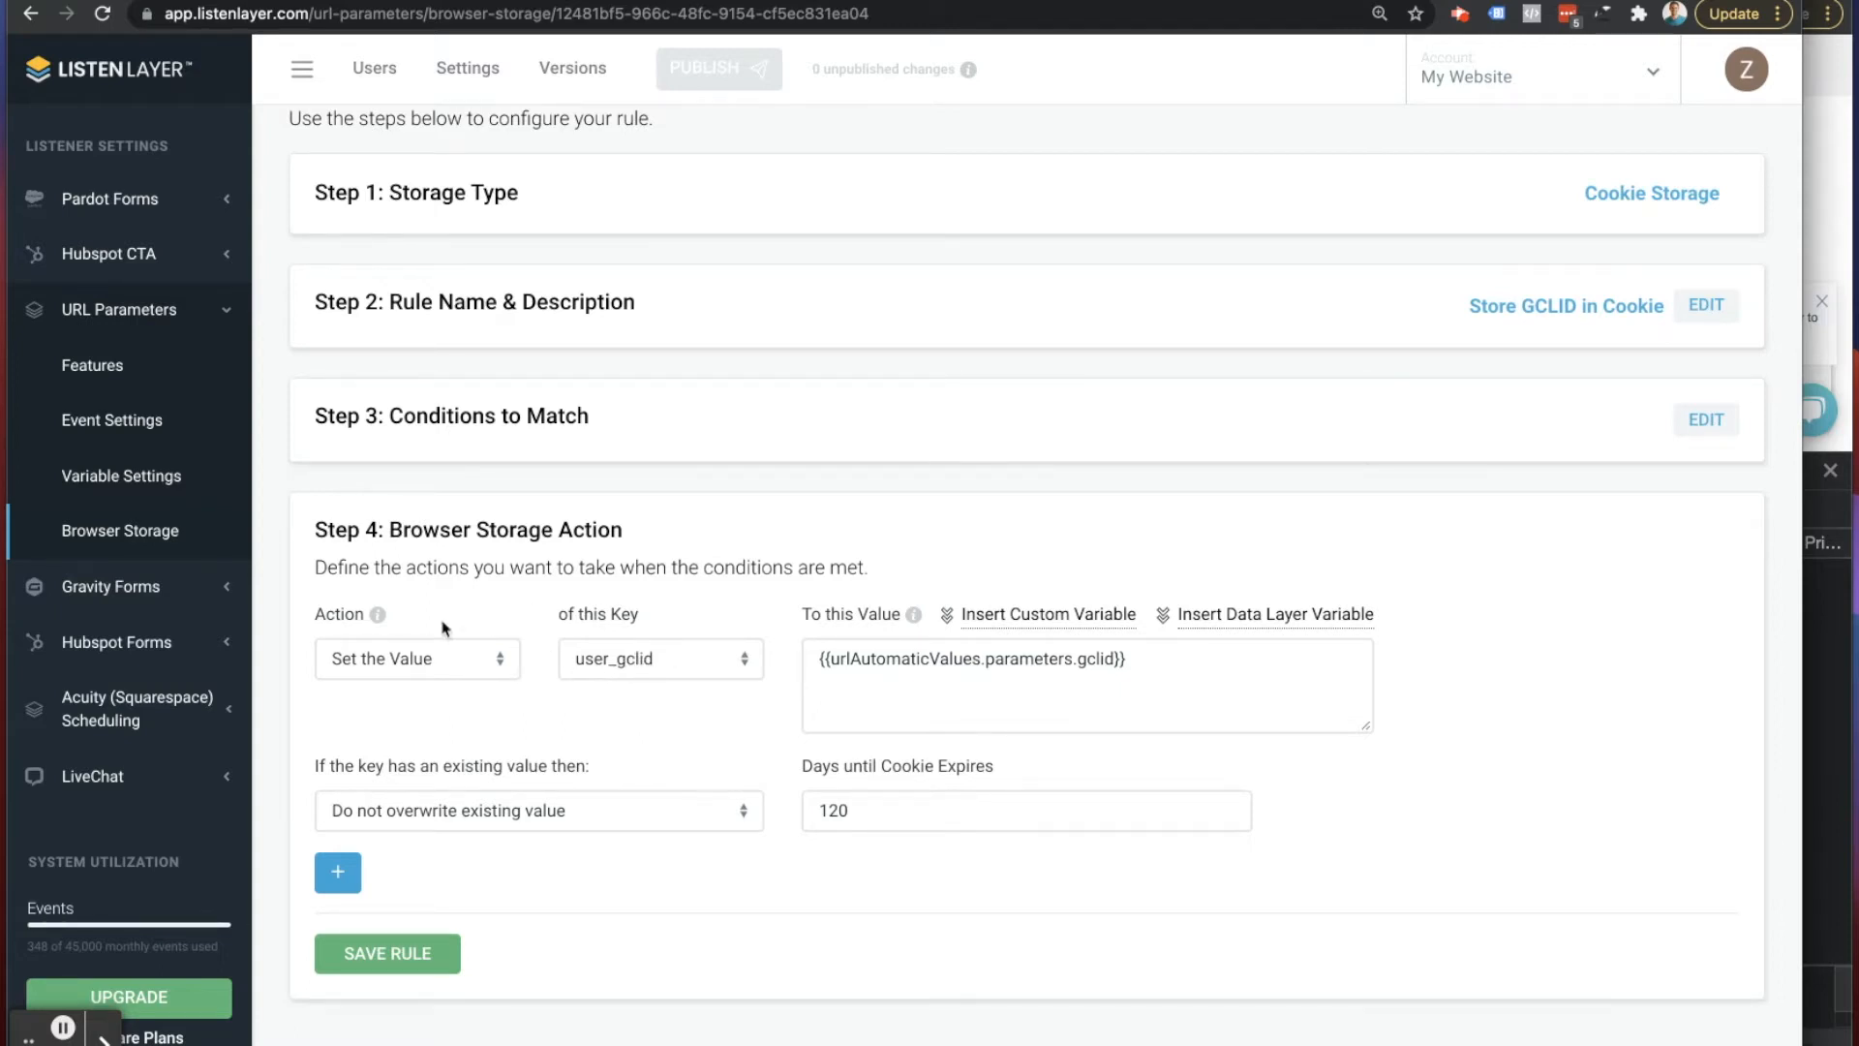
scroll(167, 509, "up", 5)
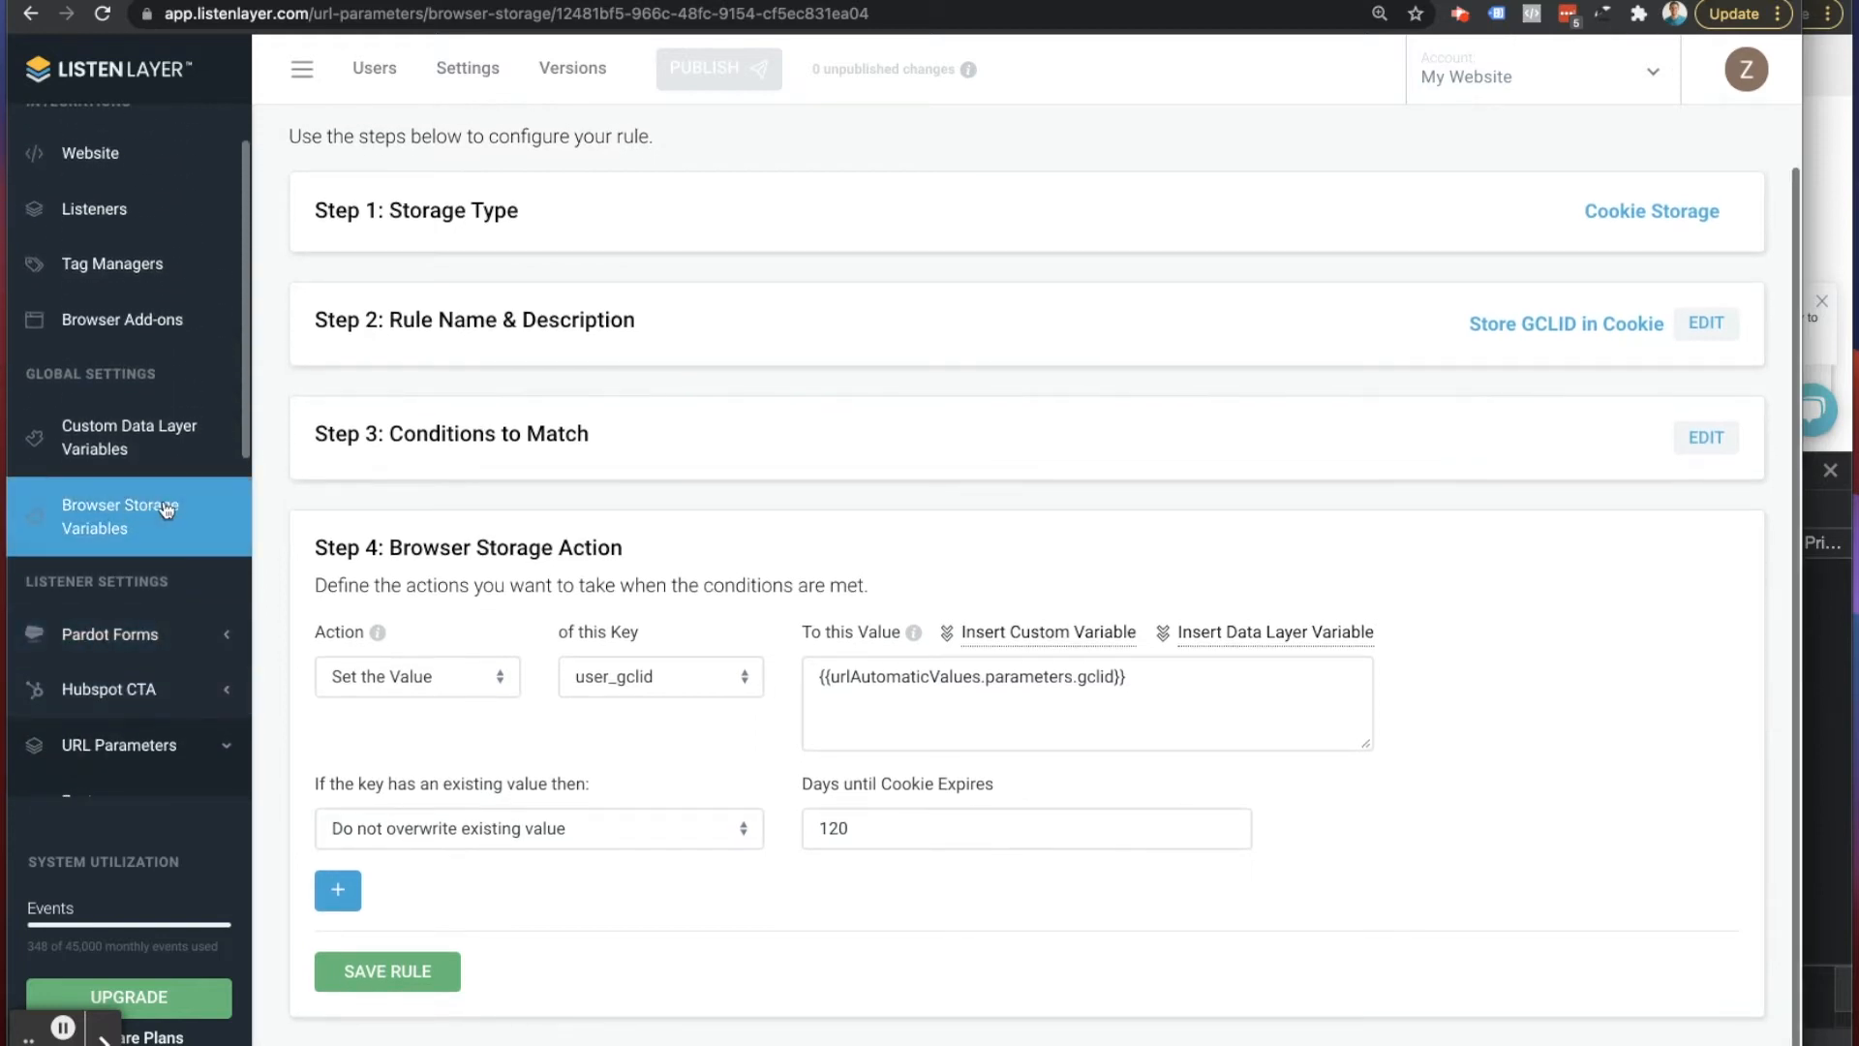
left_click(86, 531)
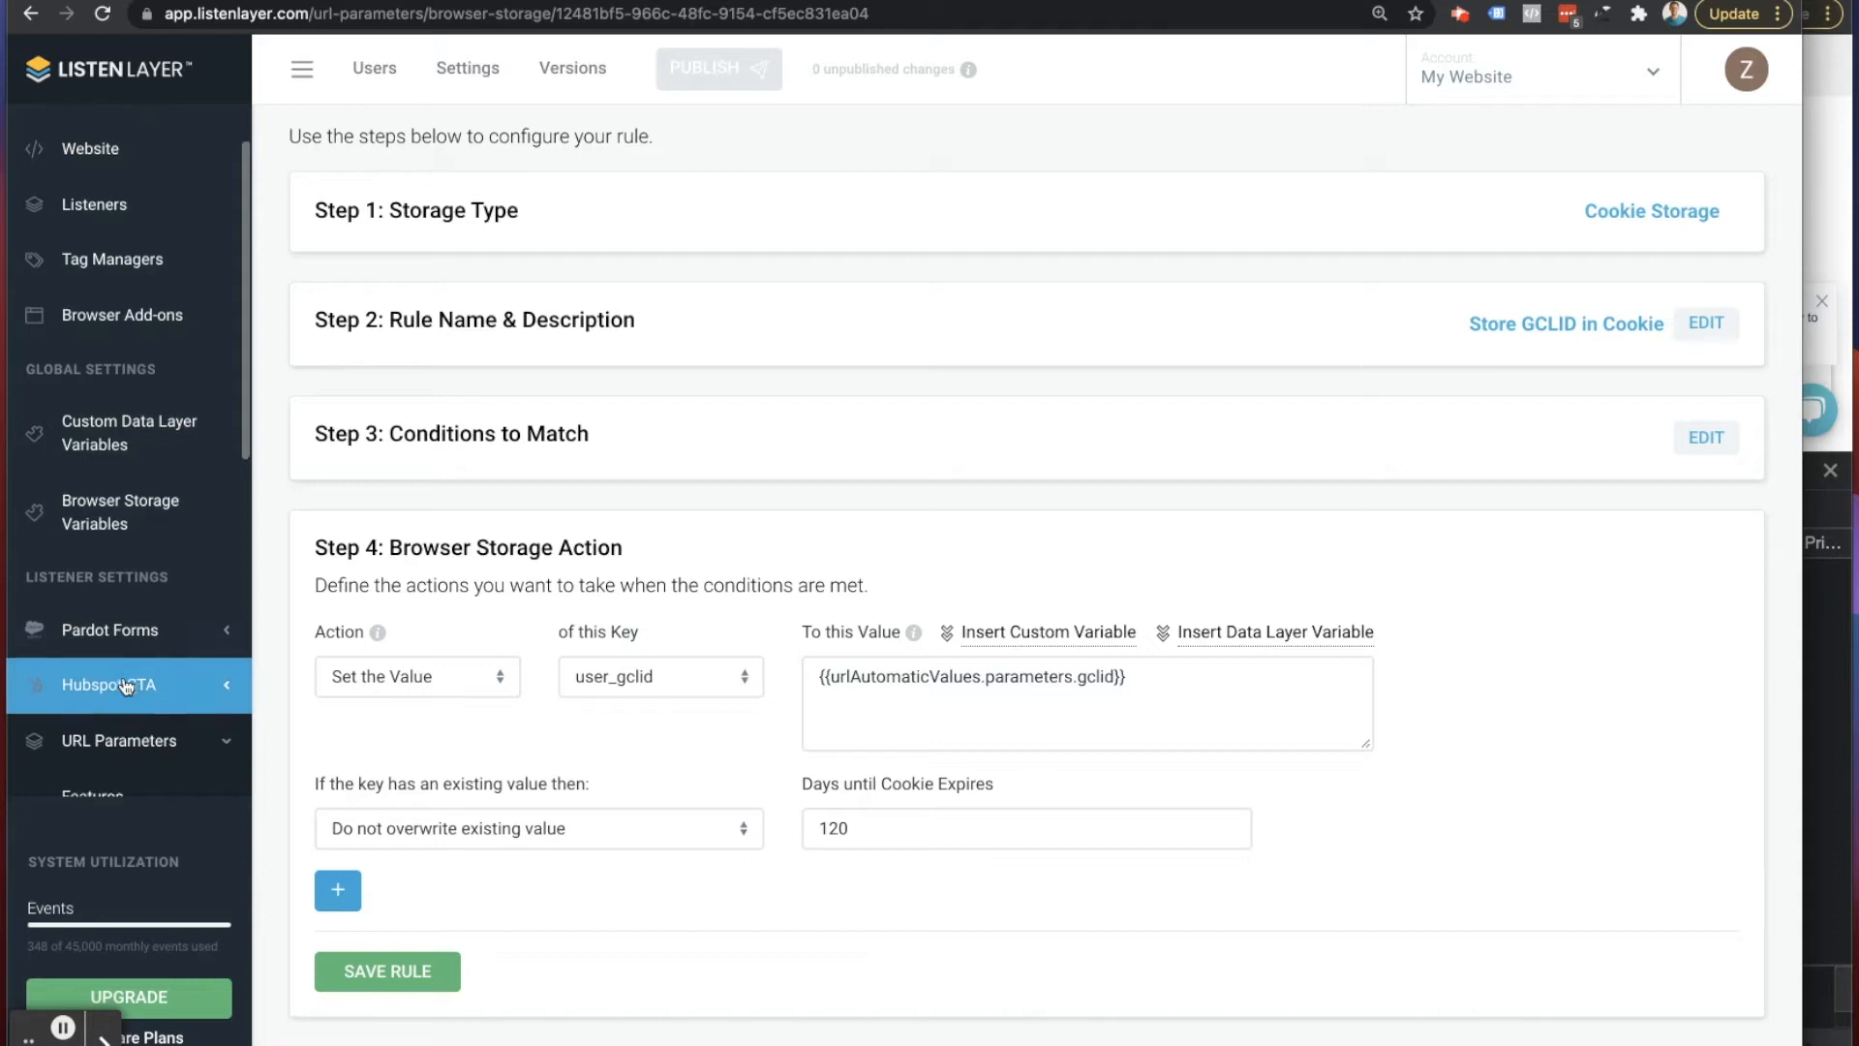
scroll(145, 678, "down", 6)
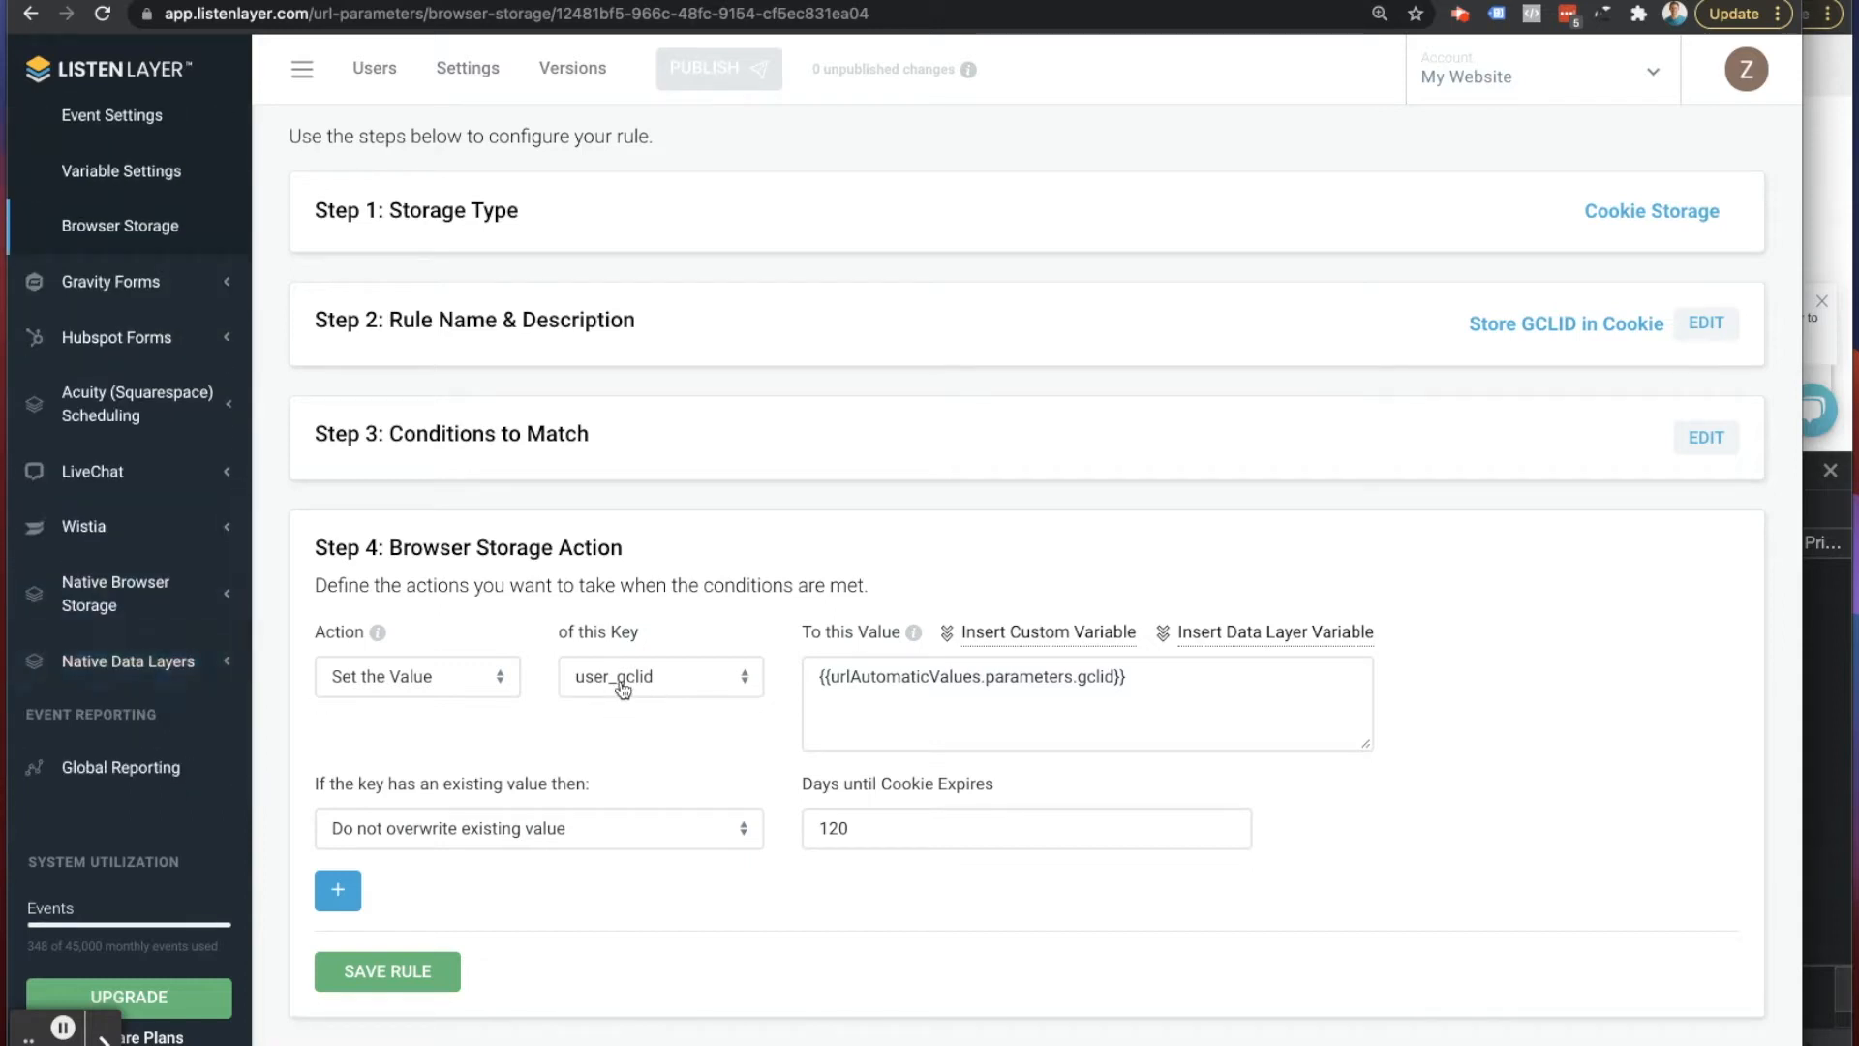
Step: Review the stored value and overwrite options, keep Do not overwrite existing value, and save the cookie storage rule
left_click_drag(1114, 678, 886, 698)
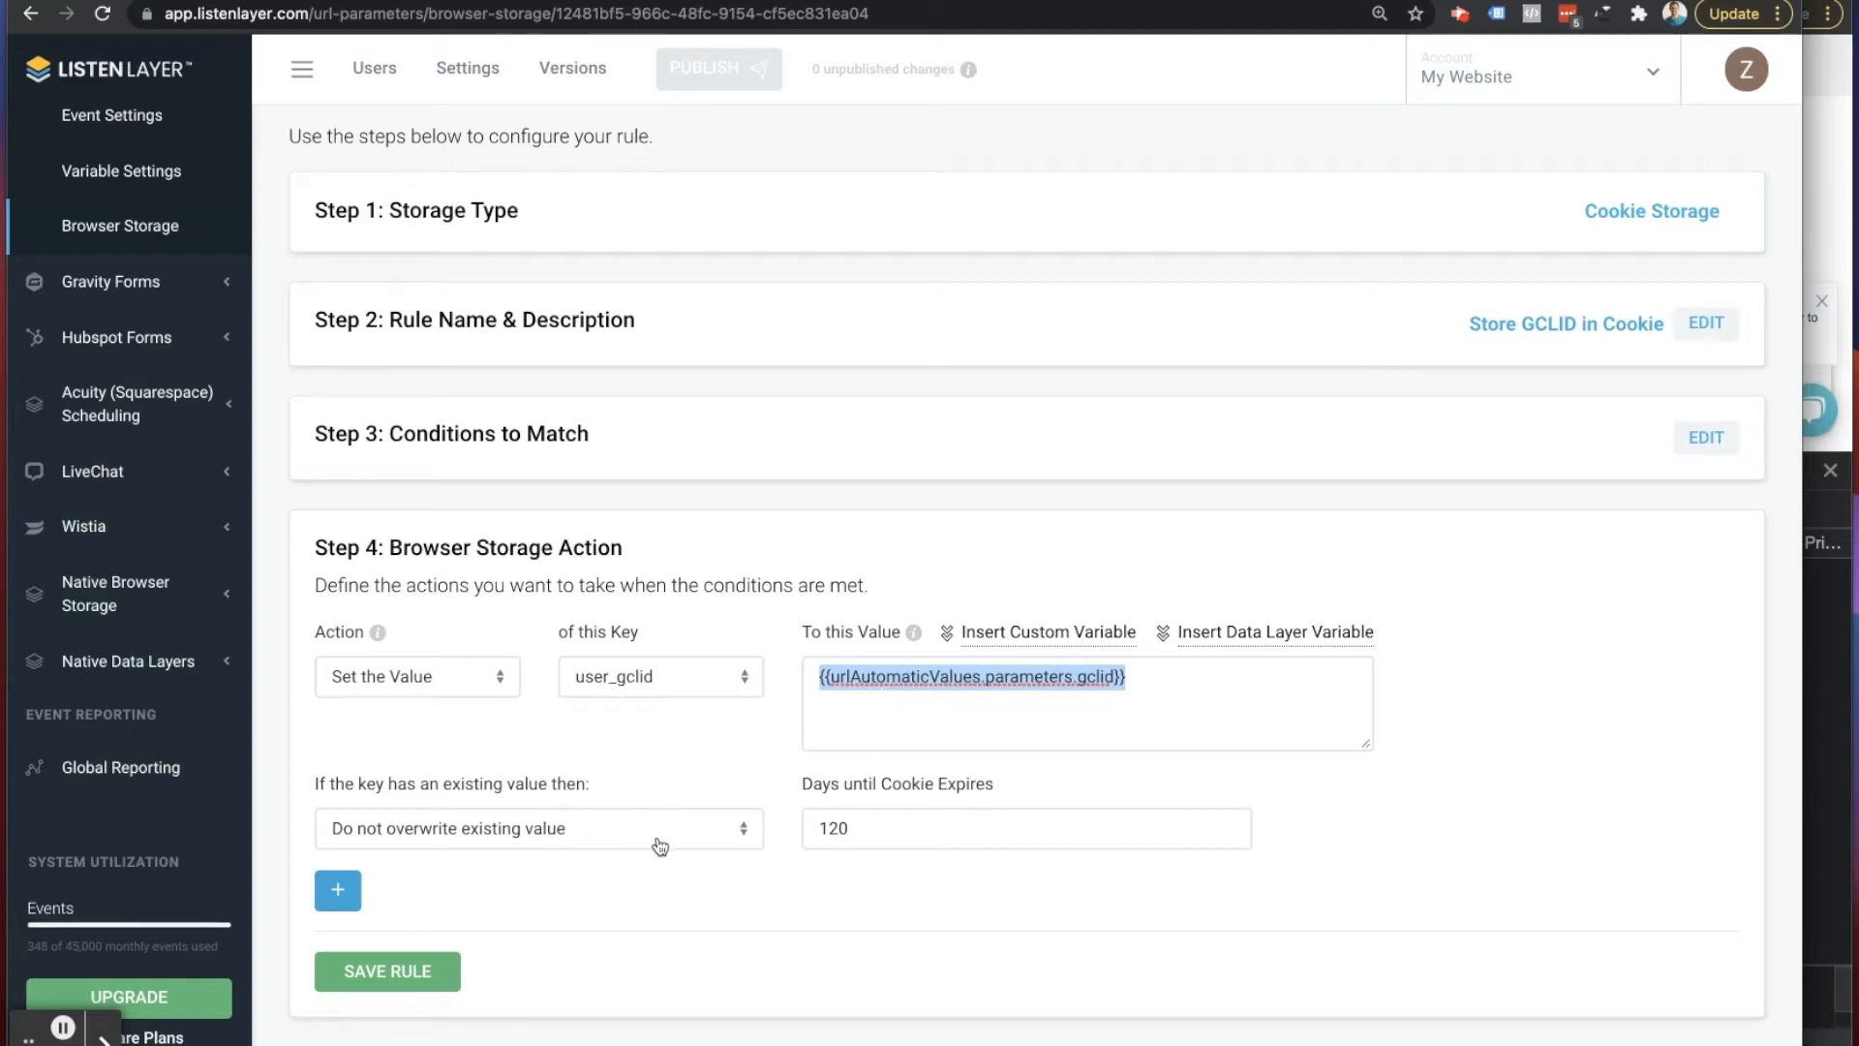
left_click(578, 834)
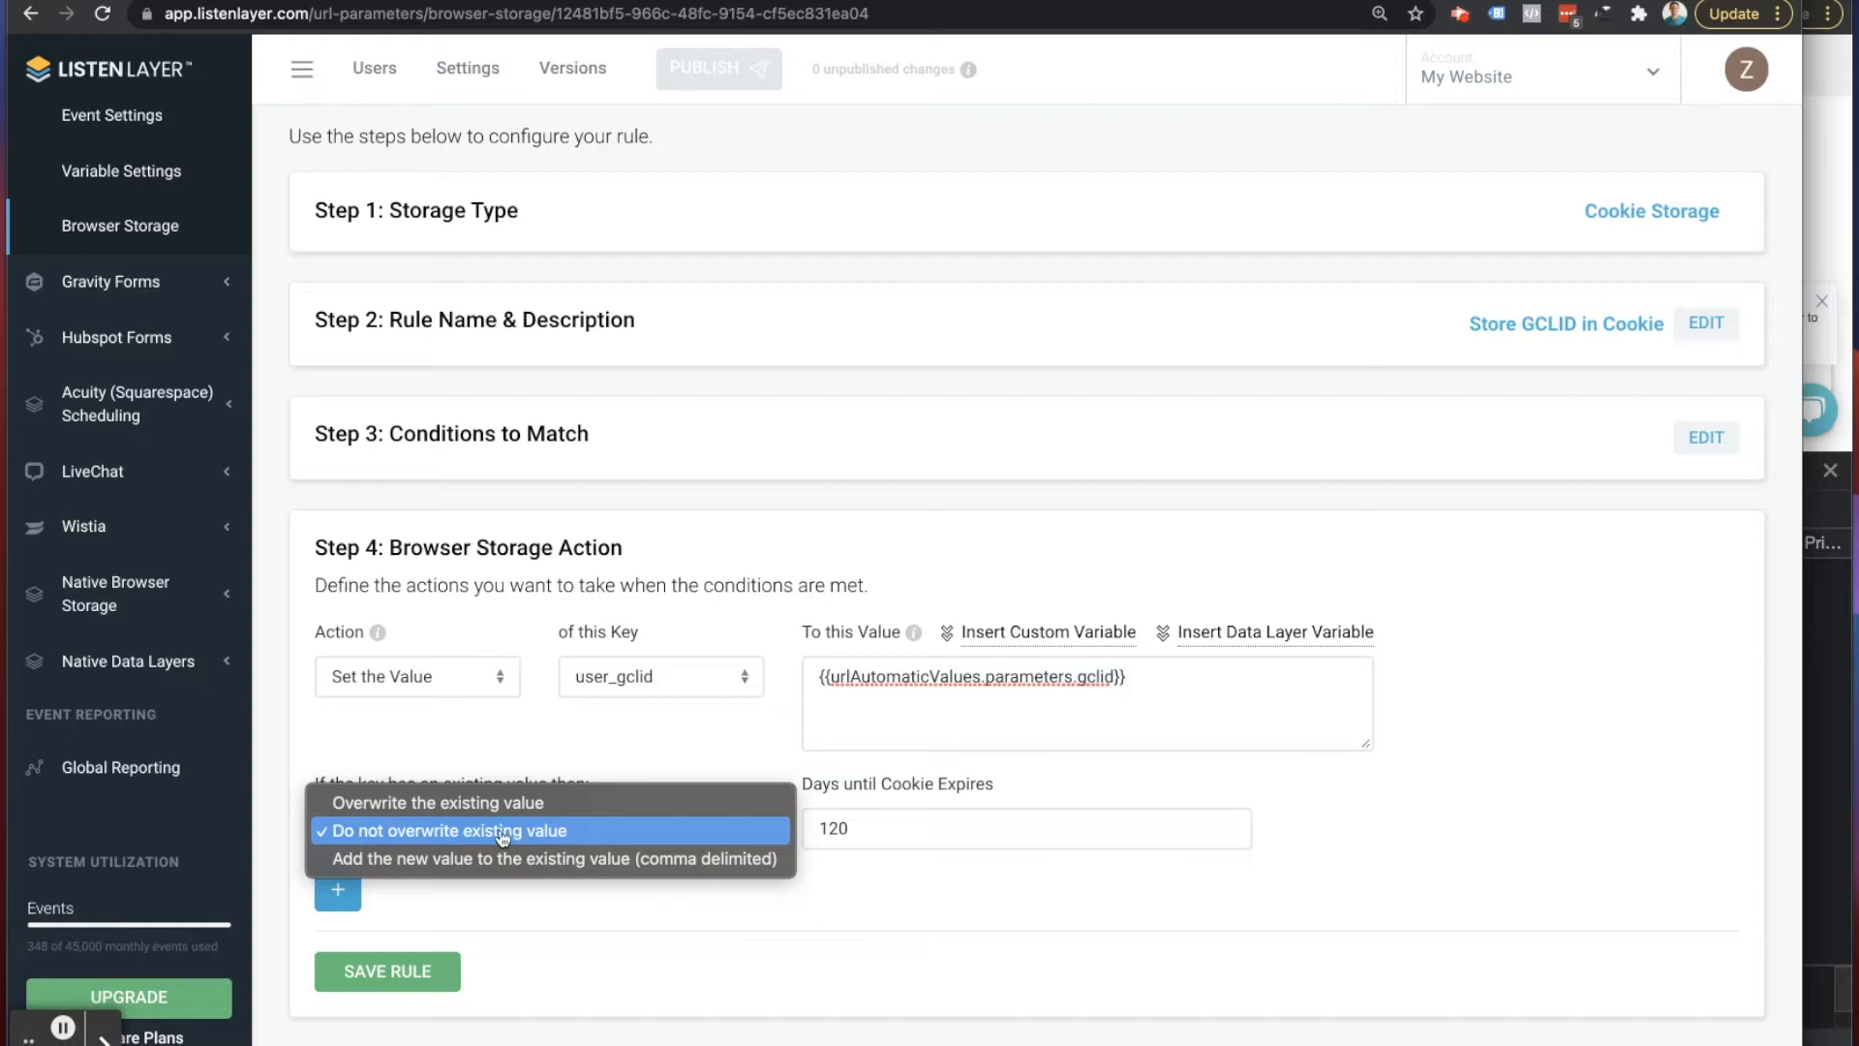
left_click(658, 746)
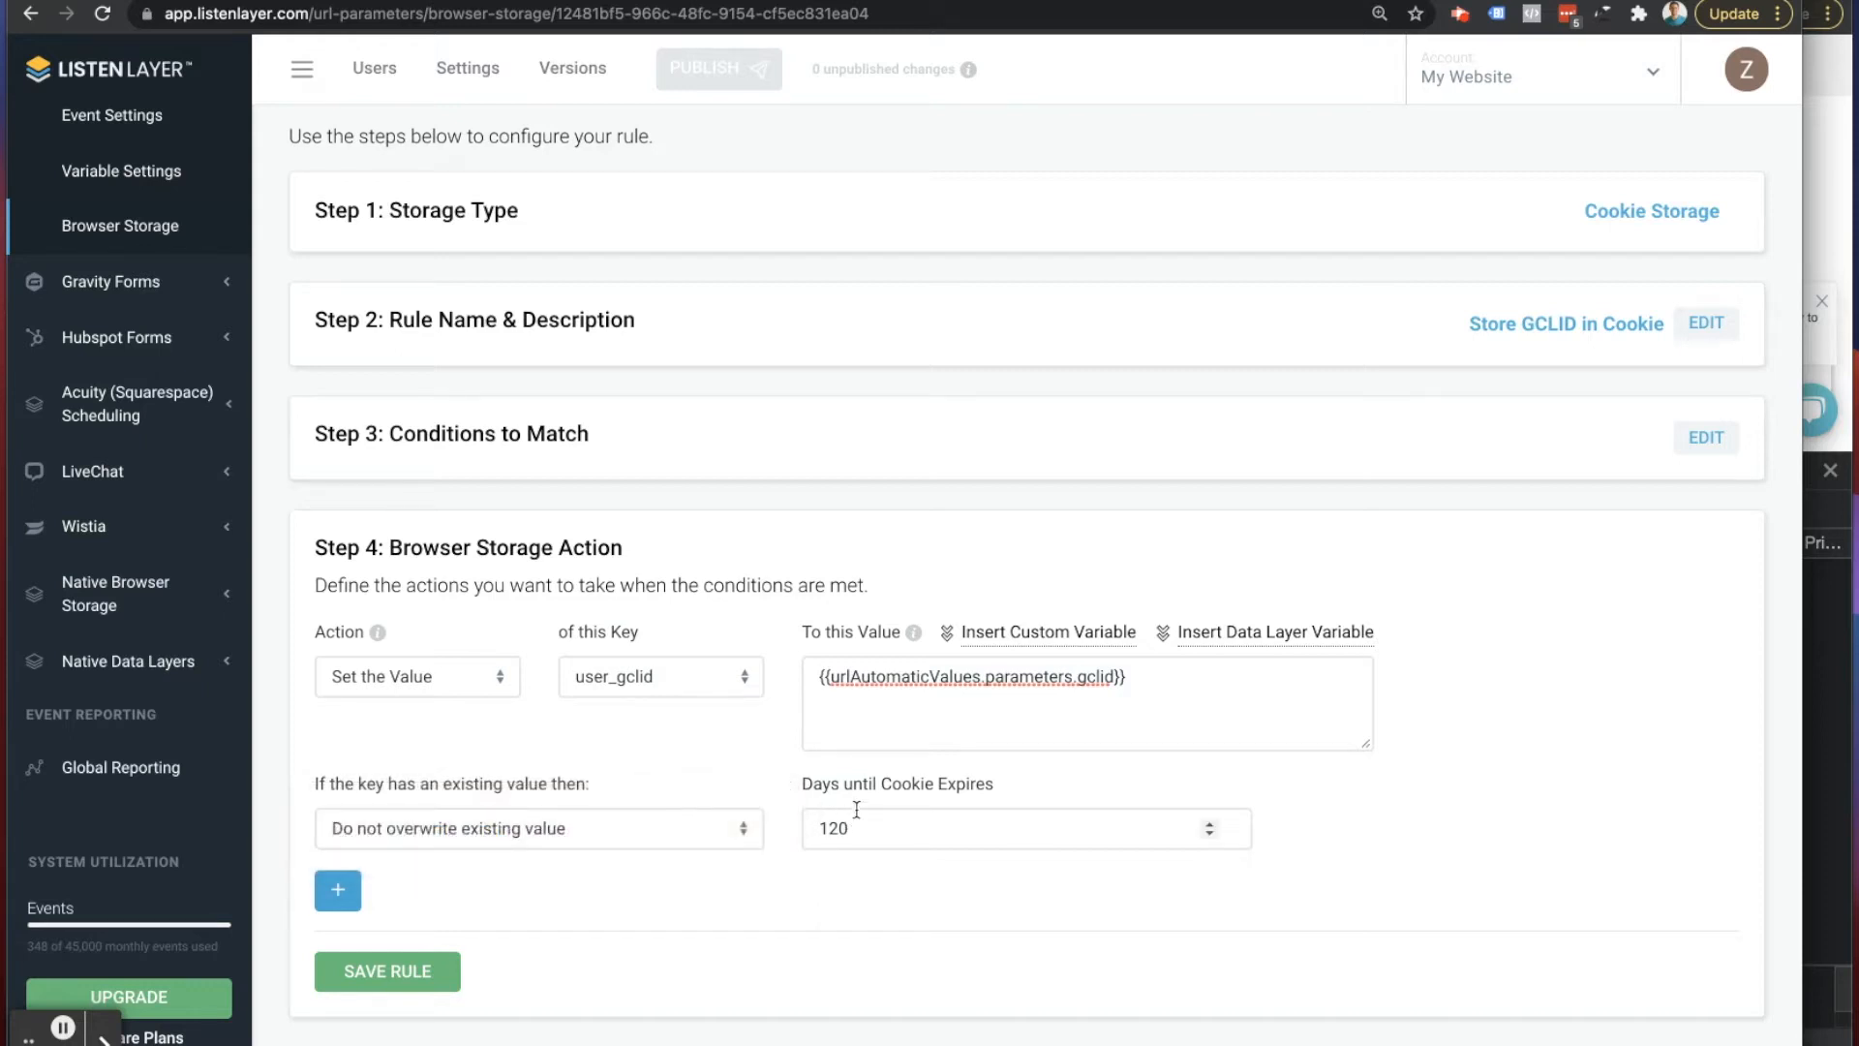
left_click(382, 968)
Step: Return to the Pardot Forms Populate Fields rules and open the Push GCLID rule's Conditions to Match
scroll(521, 610, "down", 1)
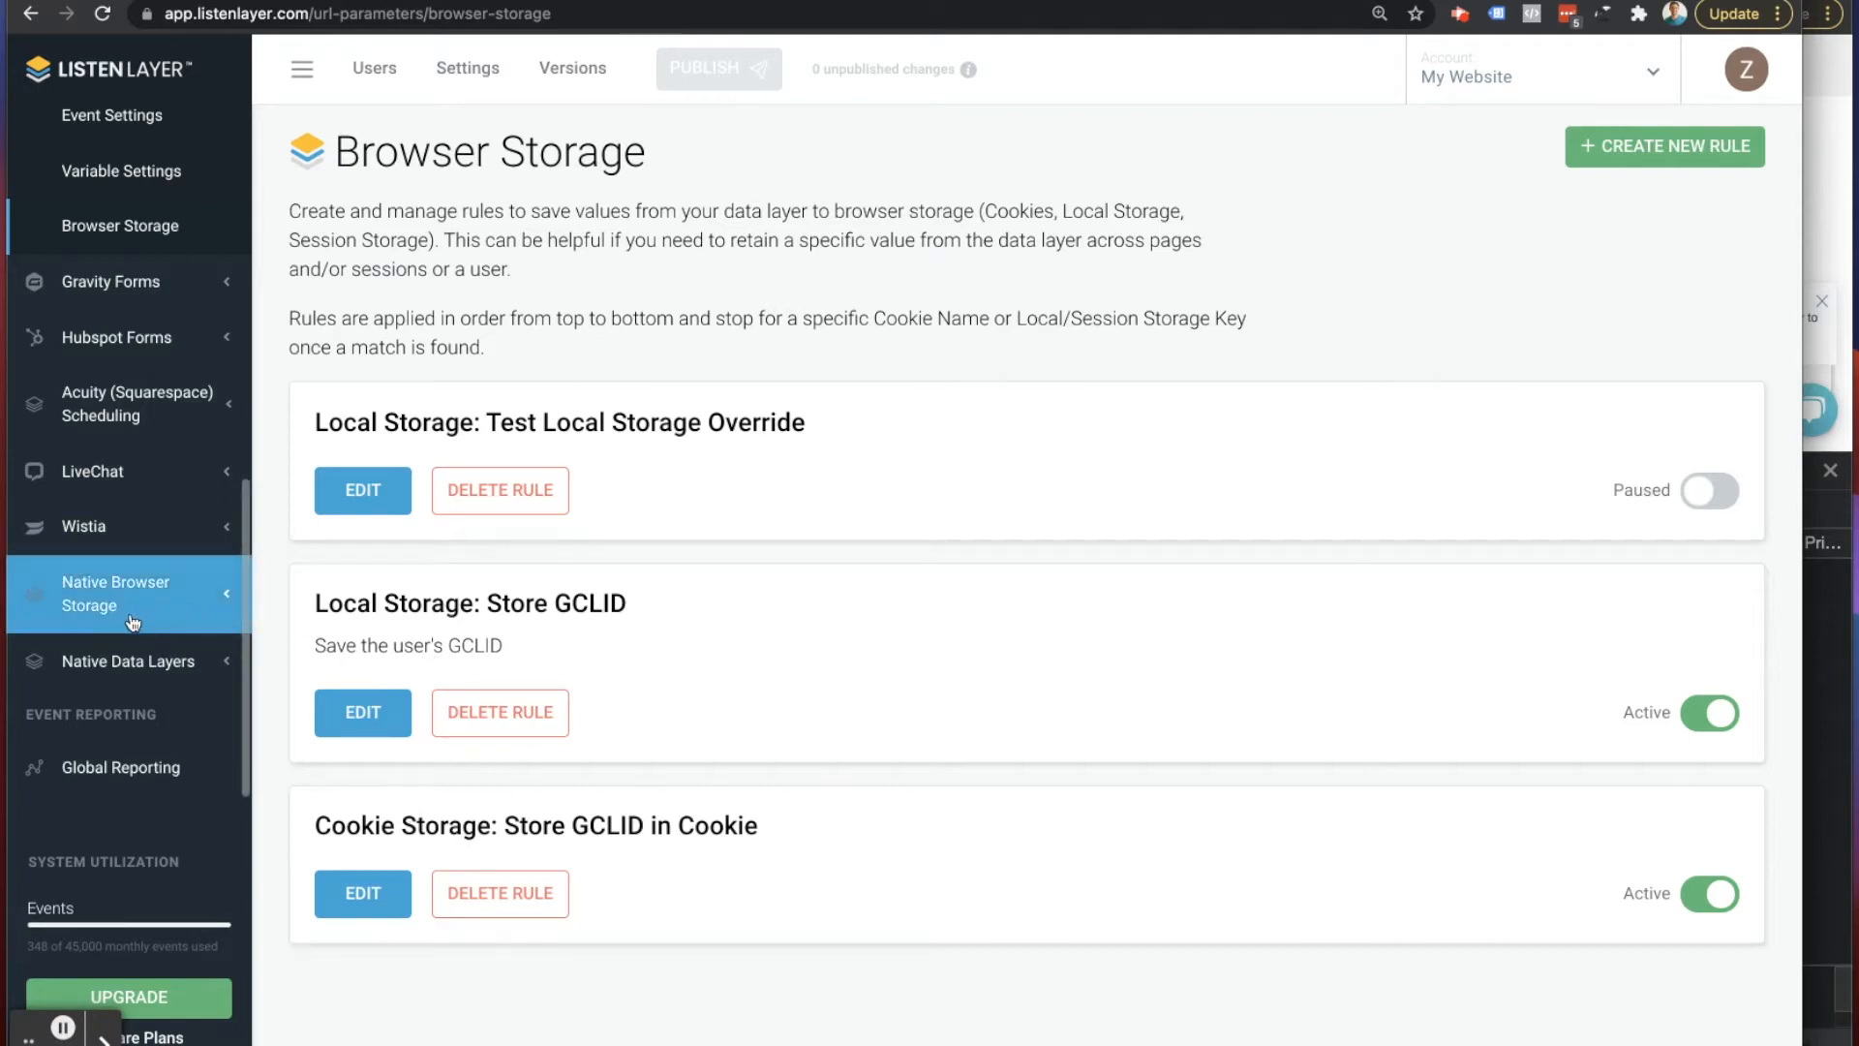
scroll(133, 621, "up", 1)
scroll(134, 621, "up", 7)
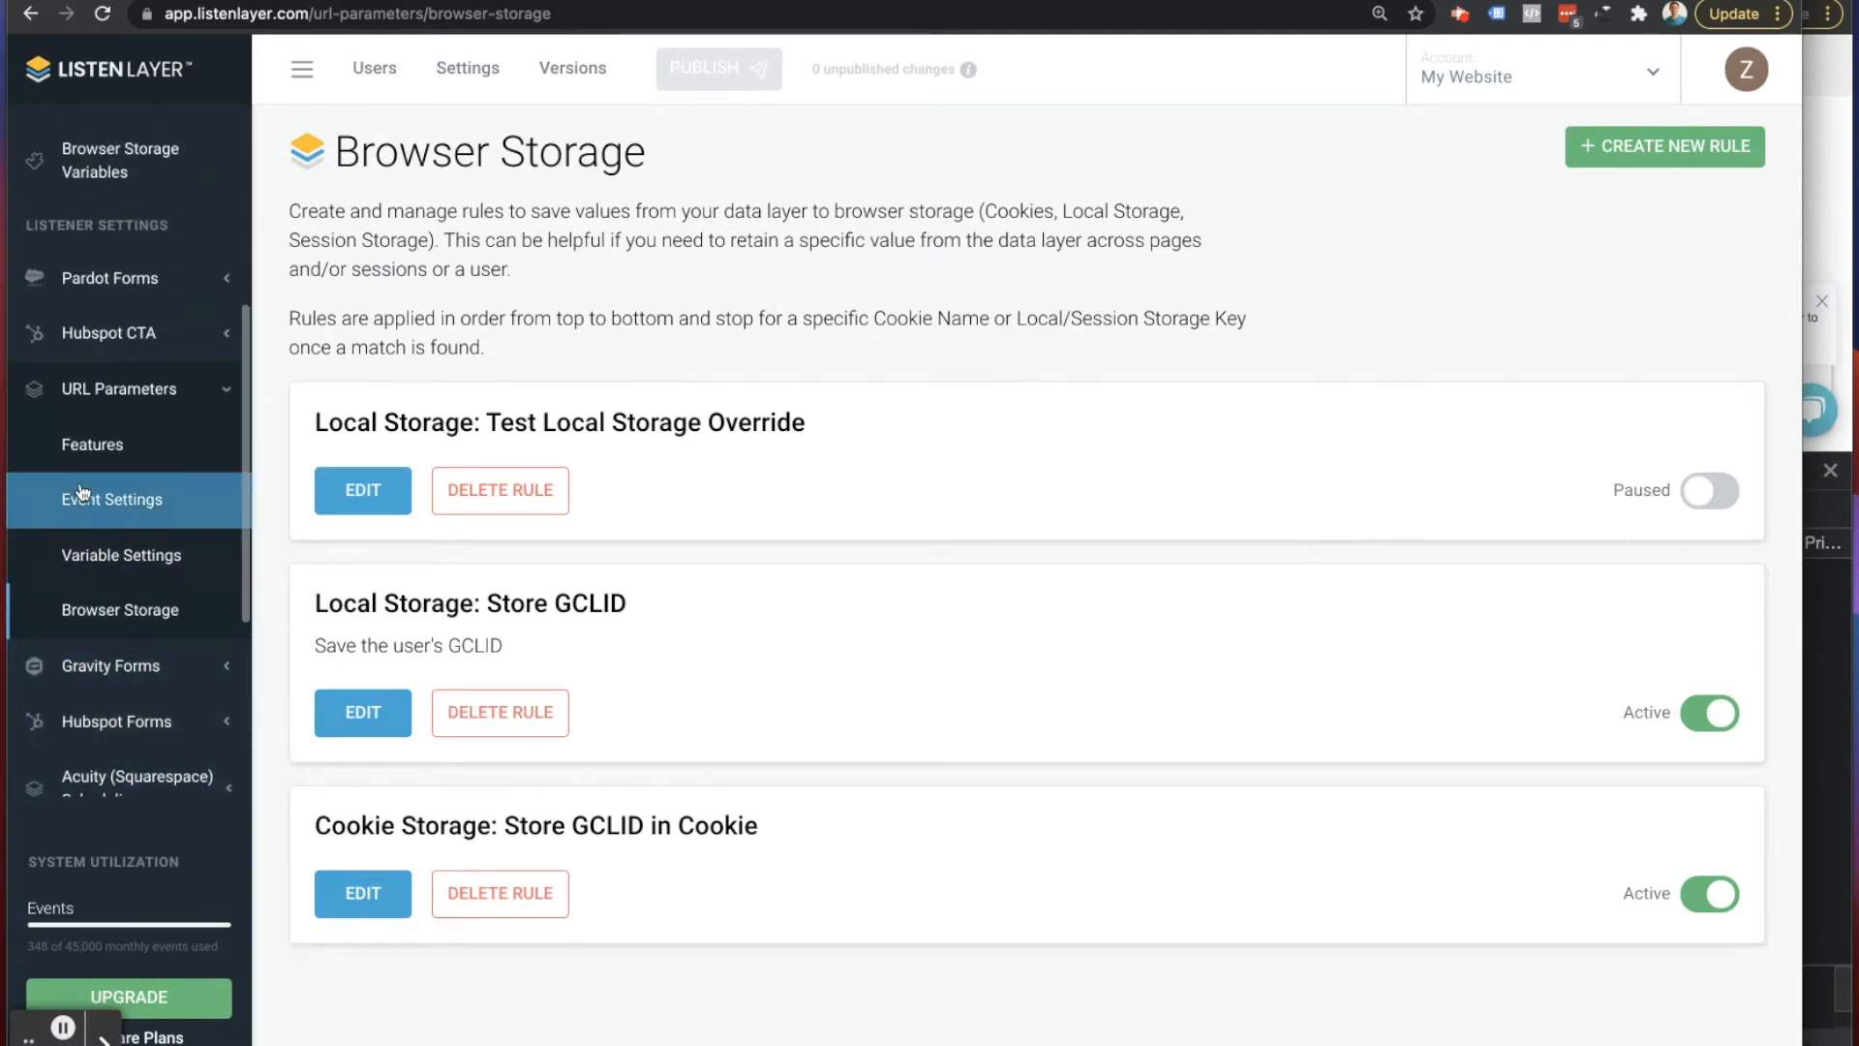
left_click(97, 436)
left_click(110, 658)
left_click(384, 573)
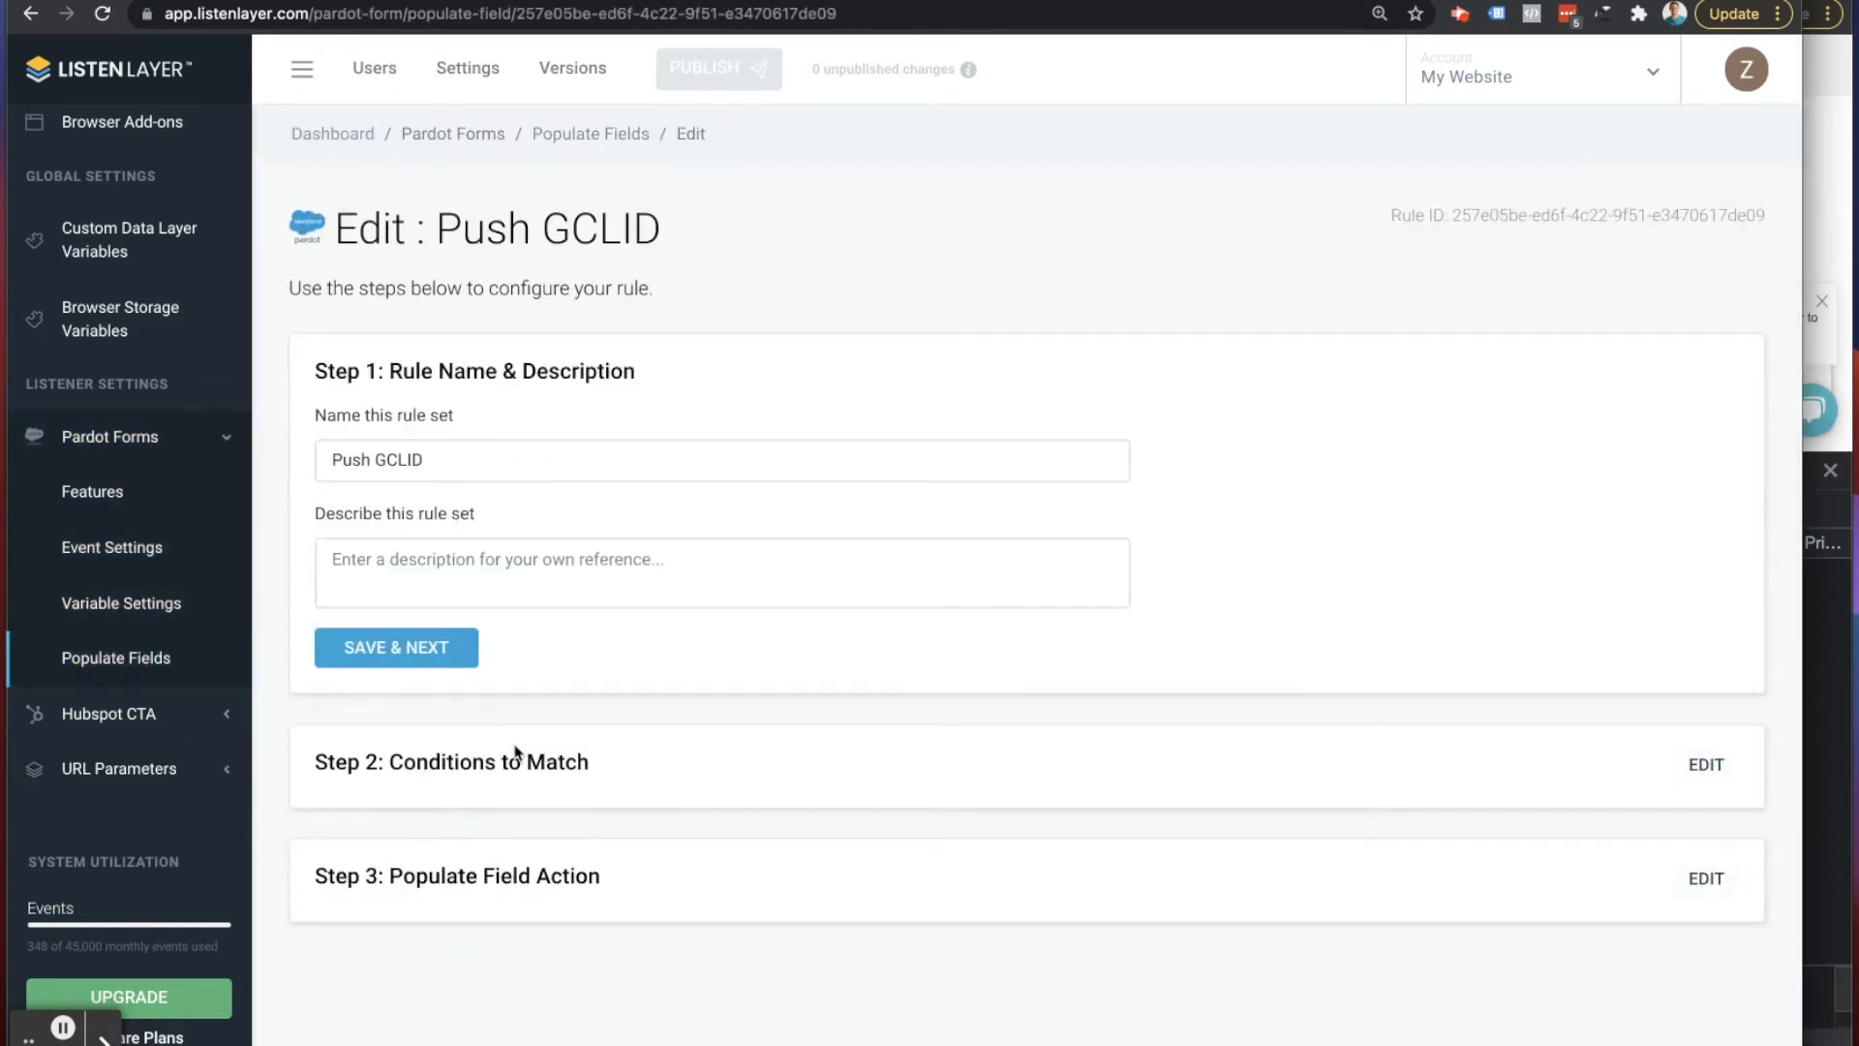
left_click(1706, 765)
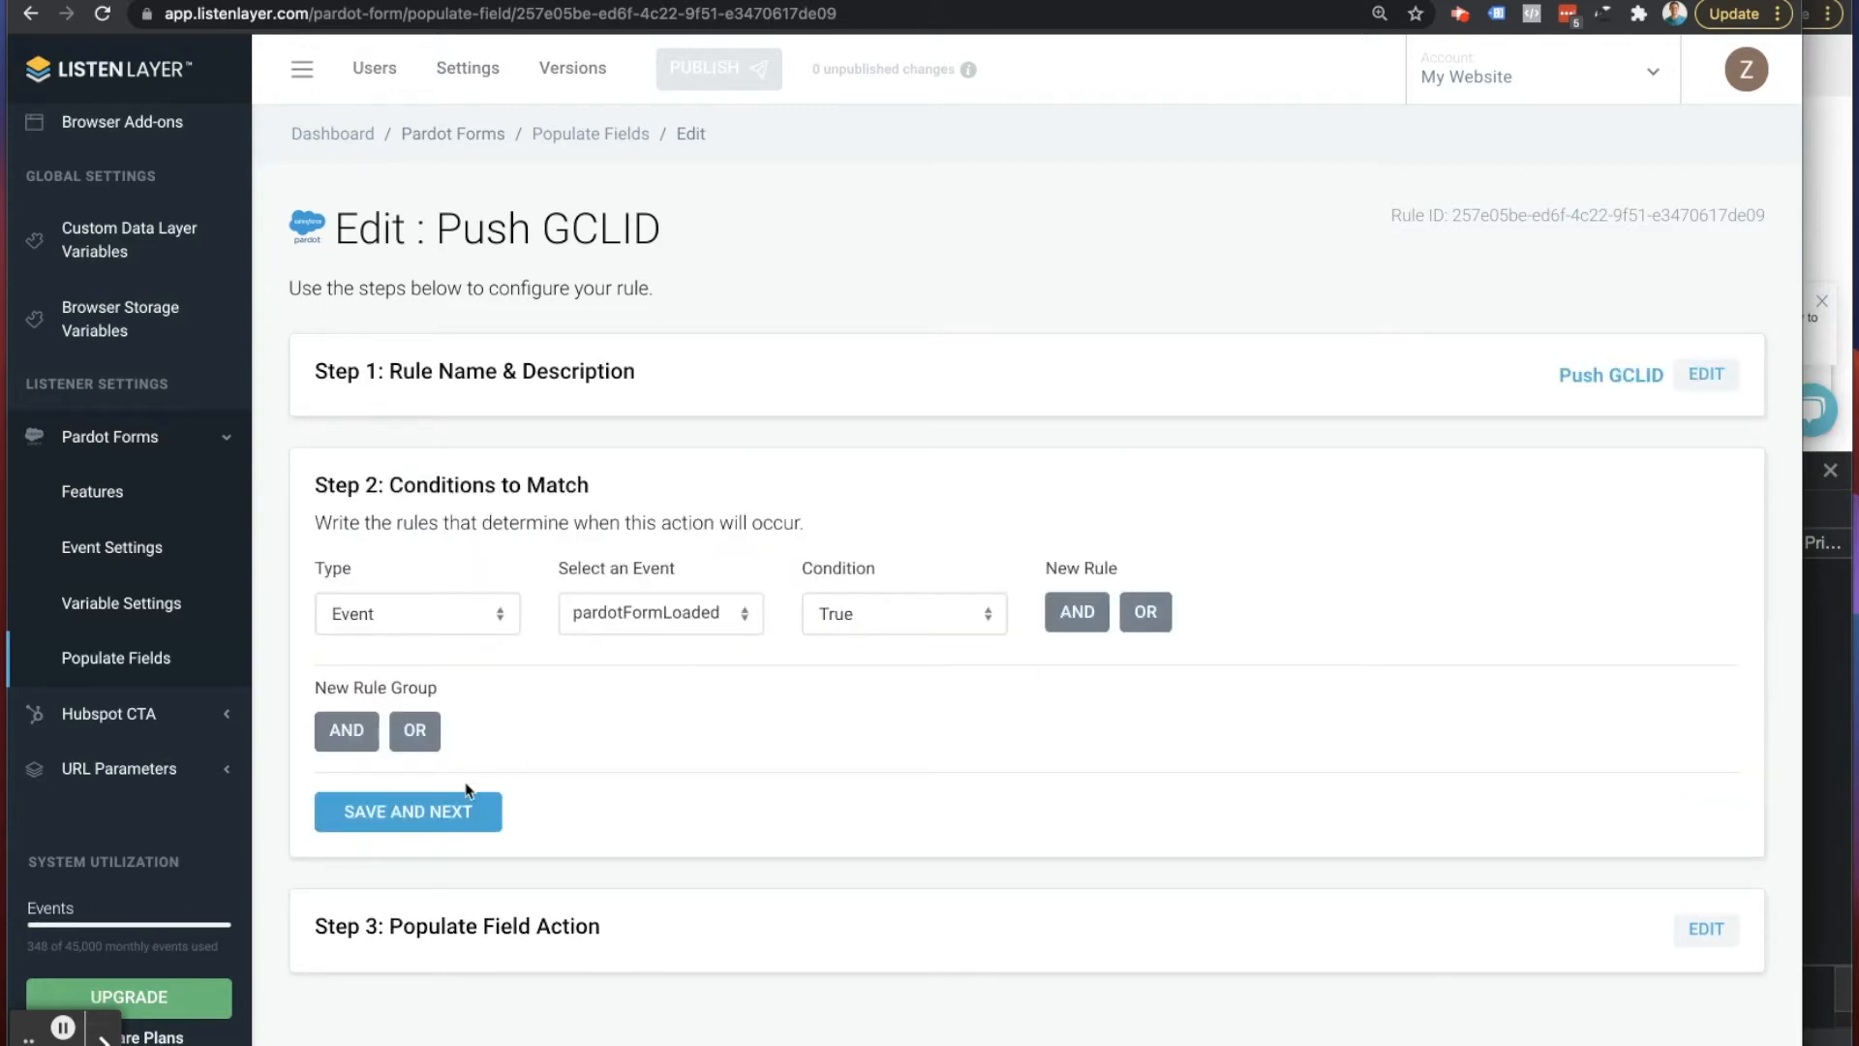
Step: Save the rule's conditions and review its Populate Field Action, covering the user_gclid cookie and p.gclid selector, rechecking the Conditions to Match
left_click(425, 821)
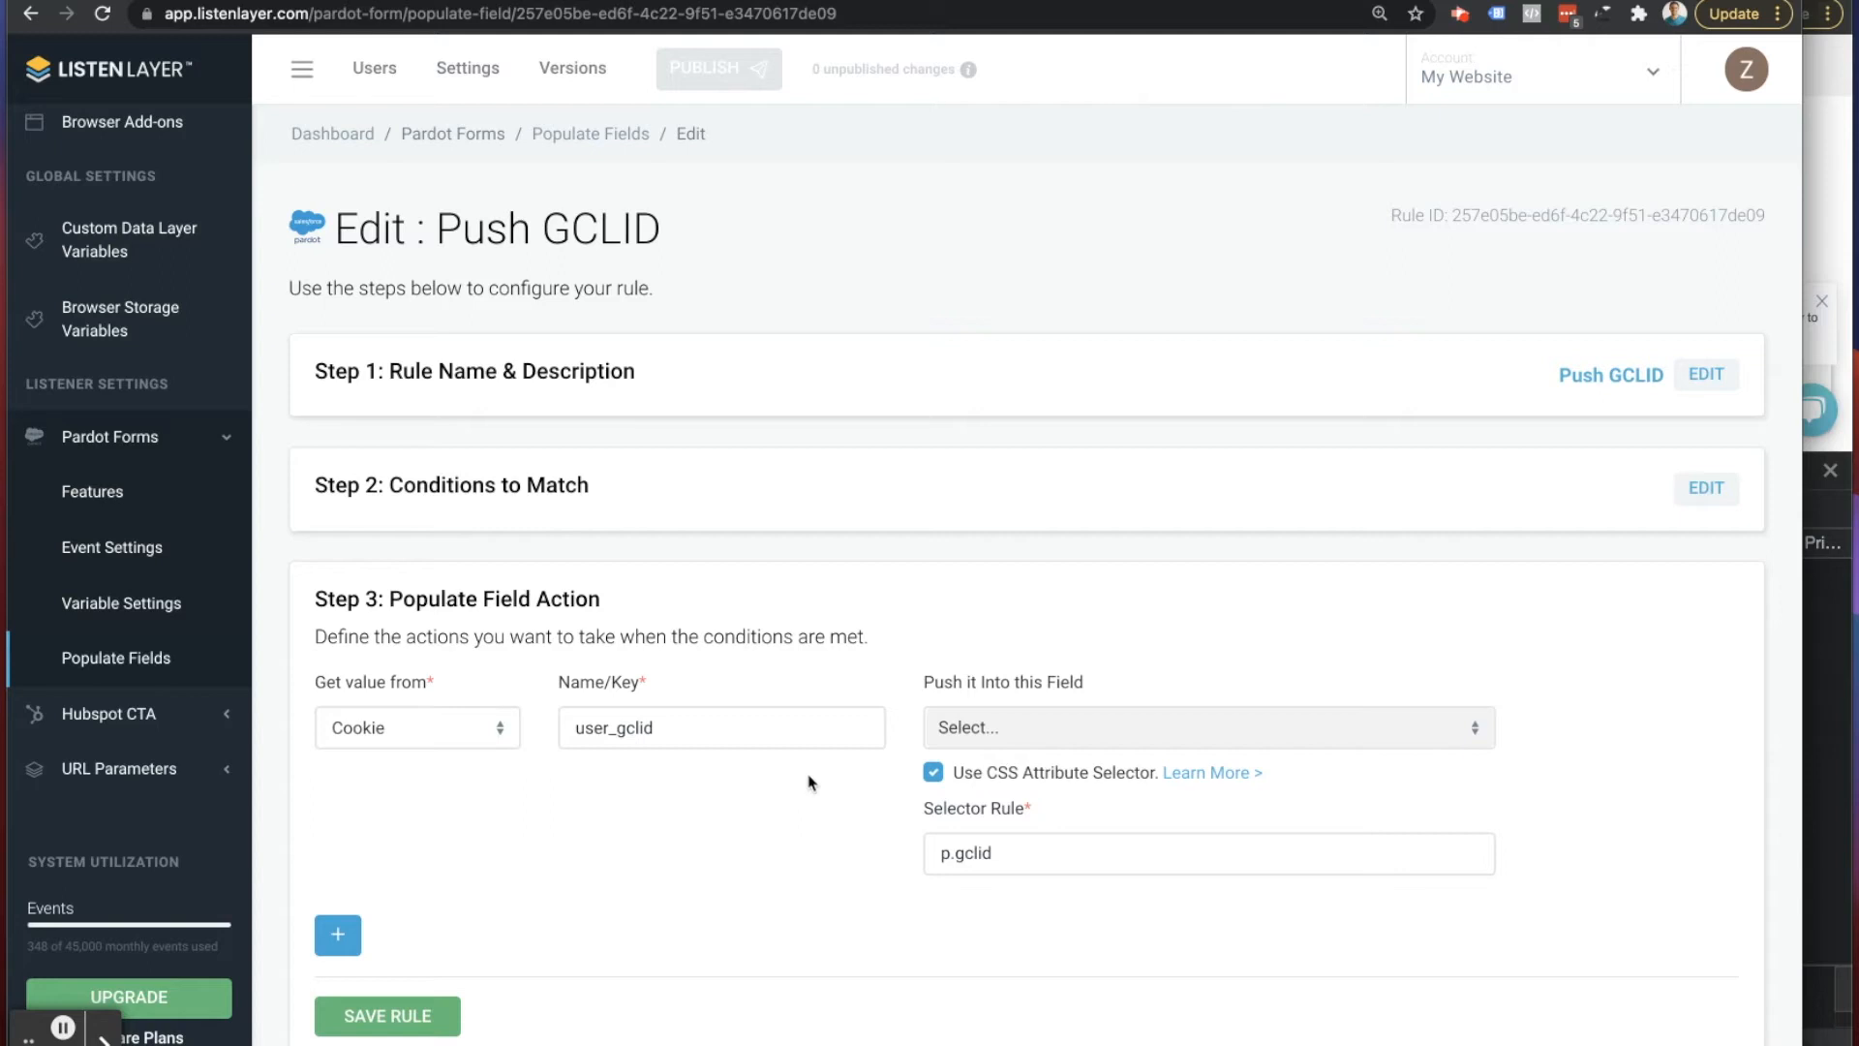
scroll(800, 783, "down", 3)
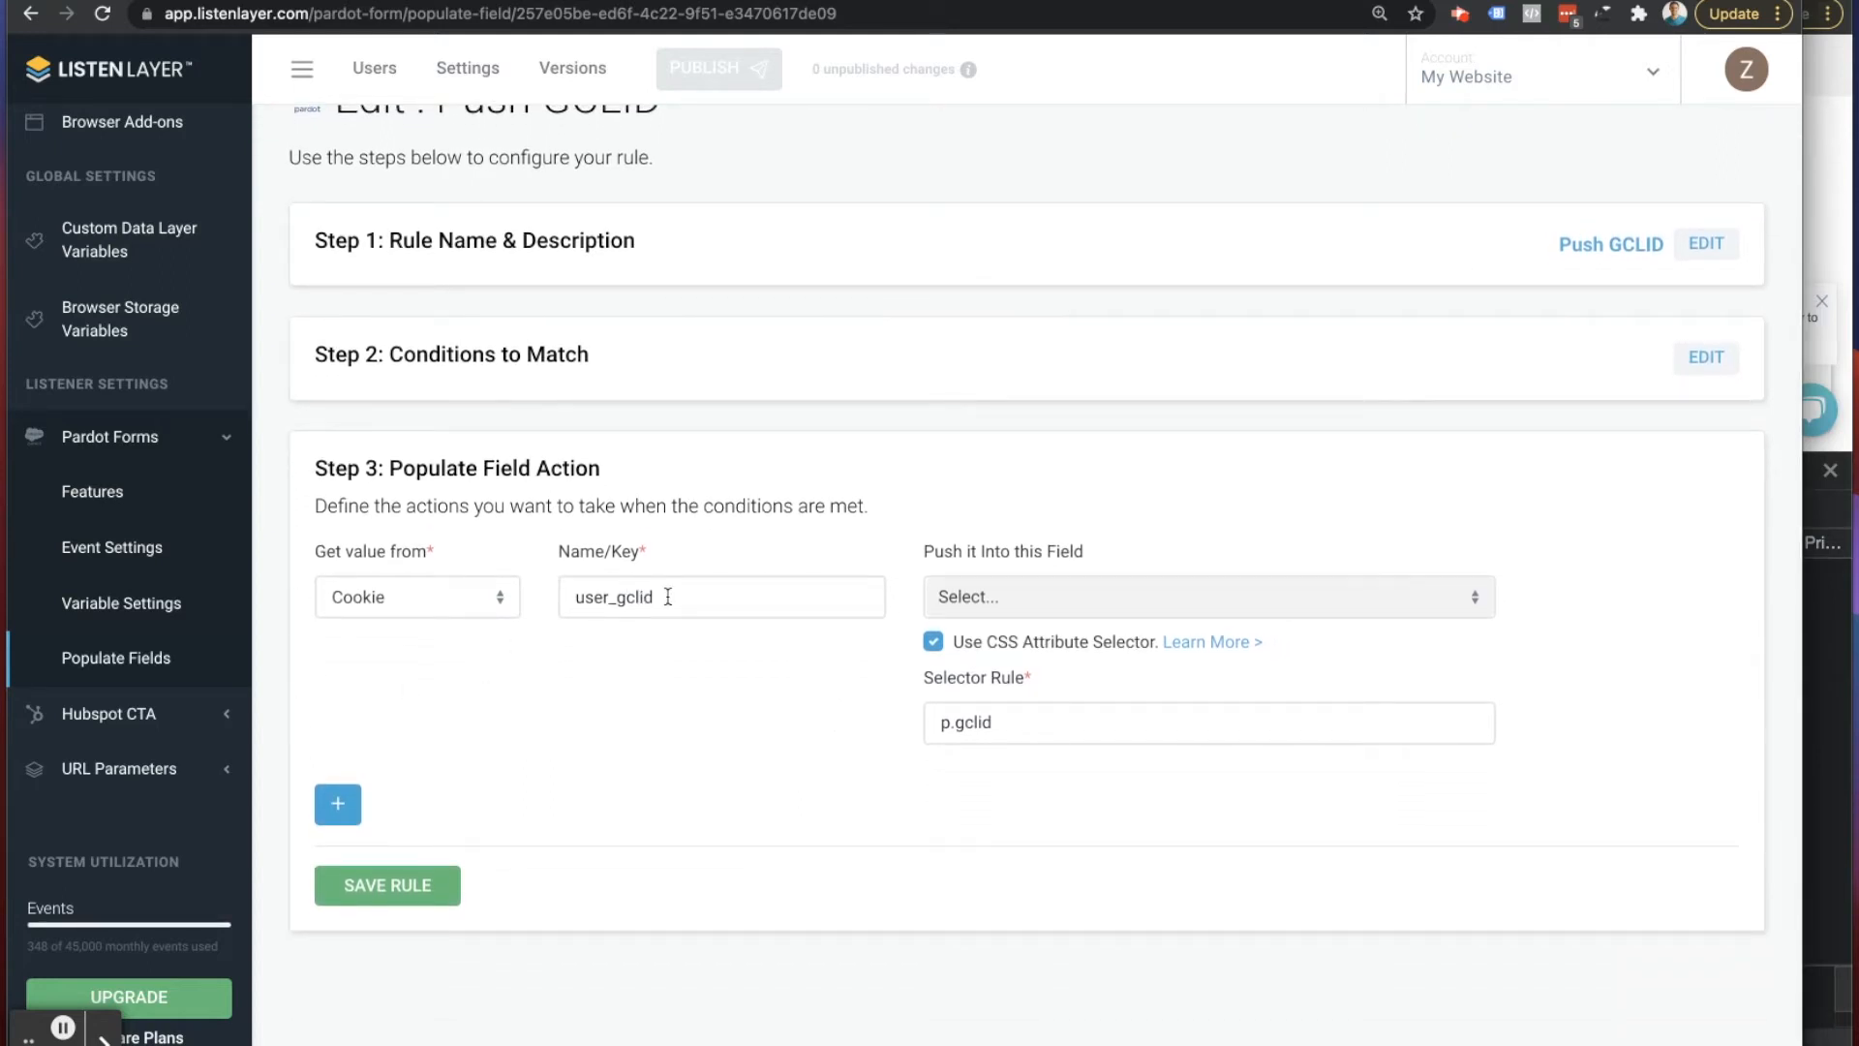
left_click_drag(662, 597, 542, 599)
left_click(1699, 363)
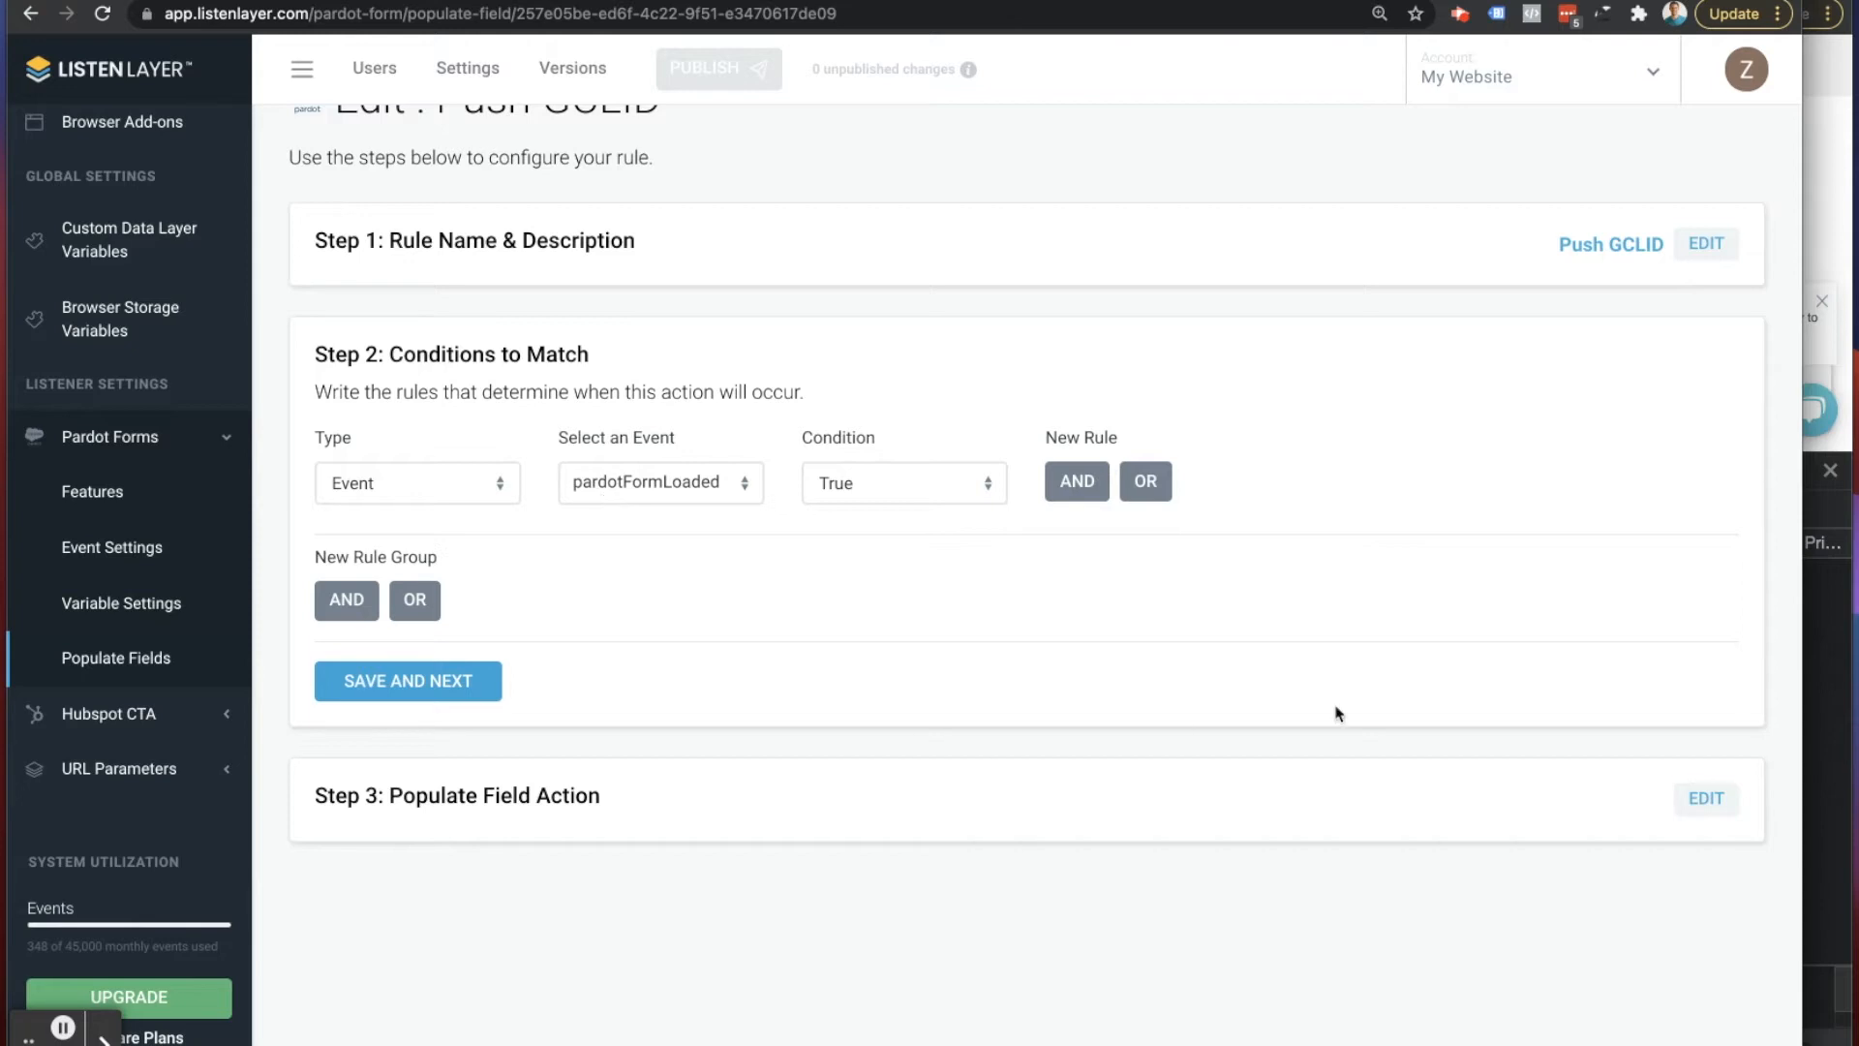
left_click(1707, 802)
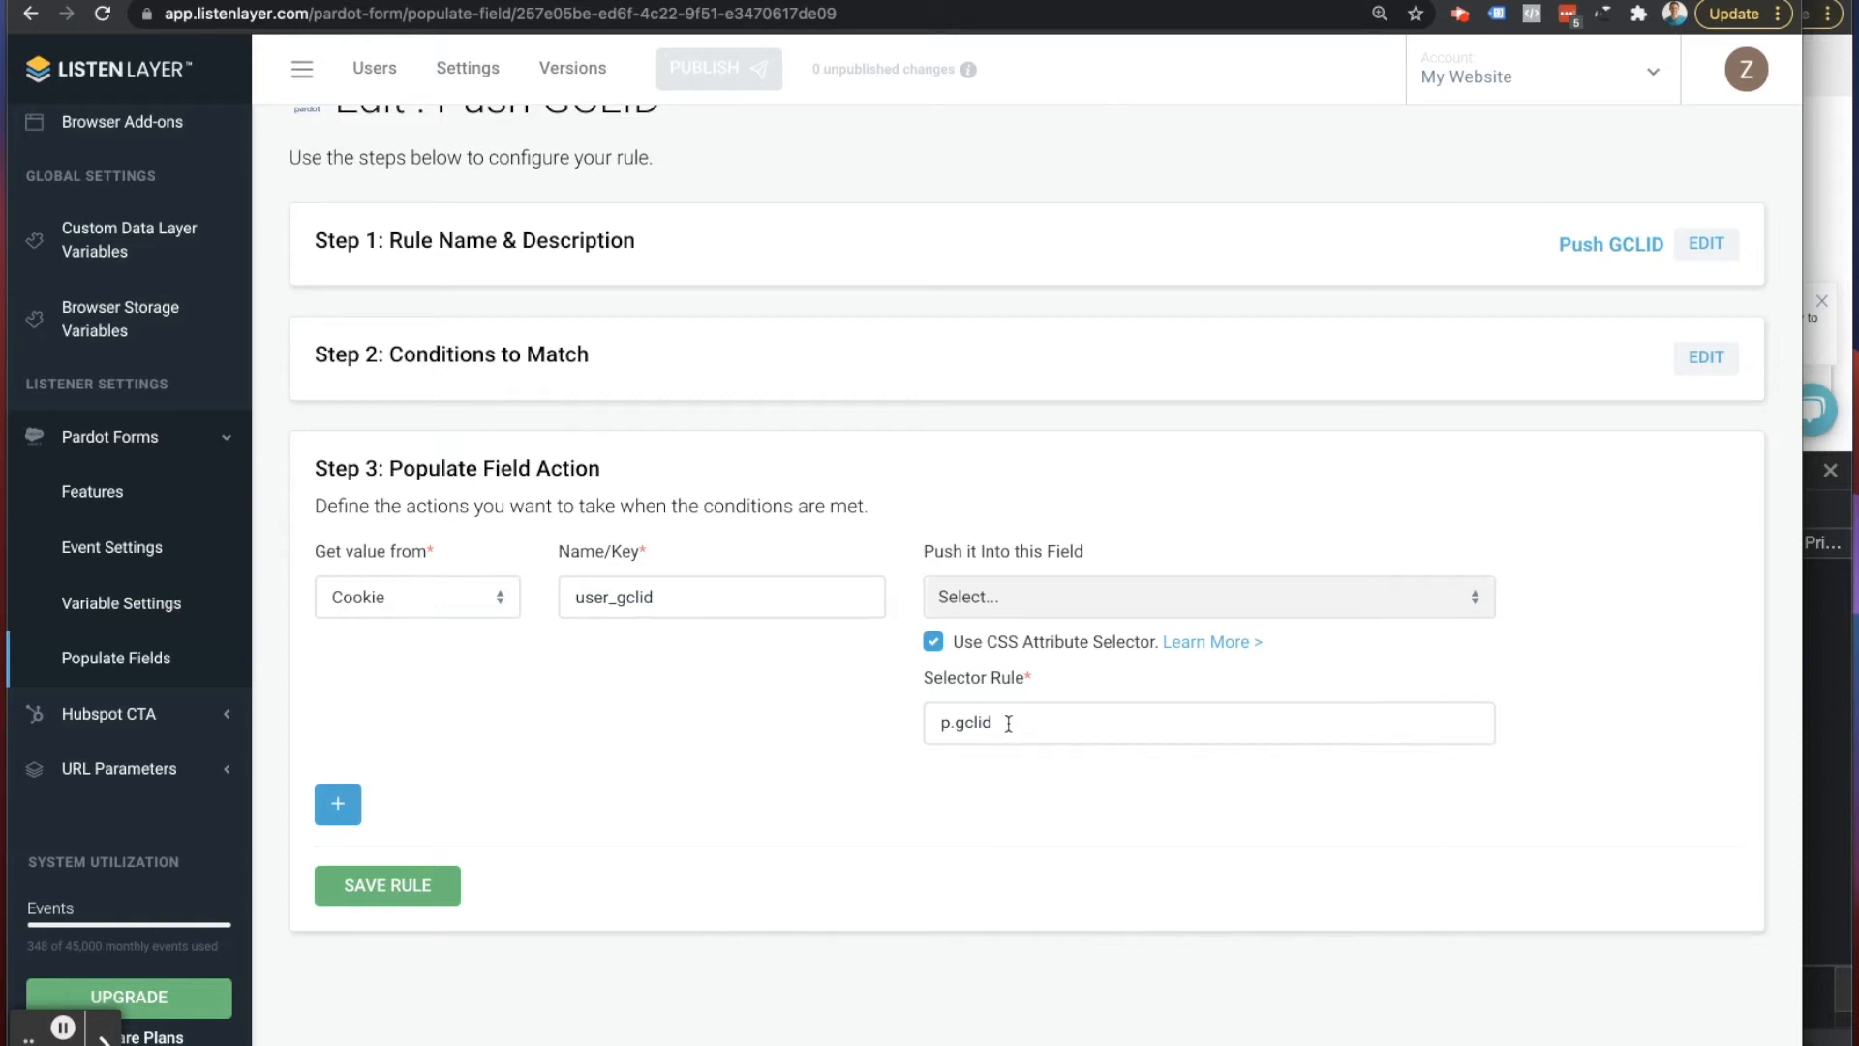
left_click_drag(1009, 722, 955, 724)
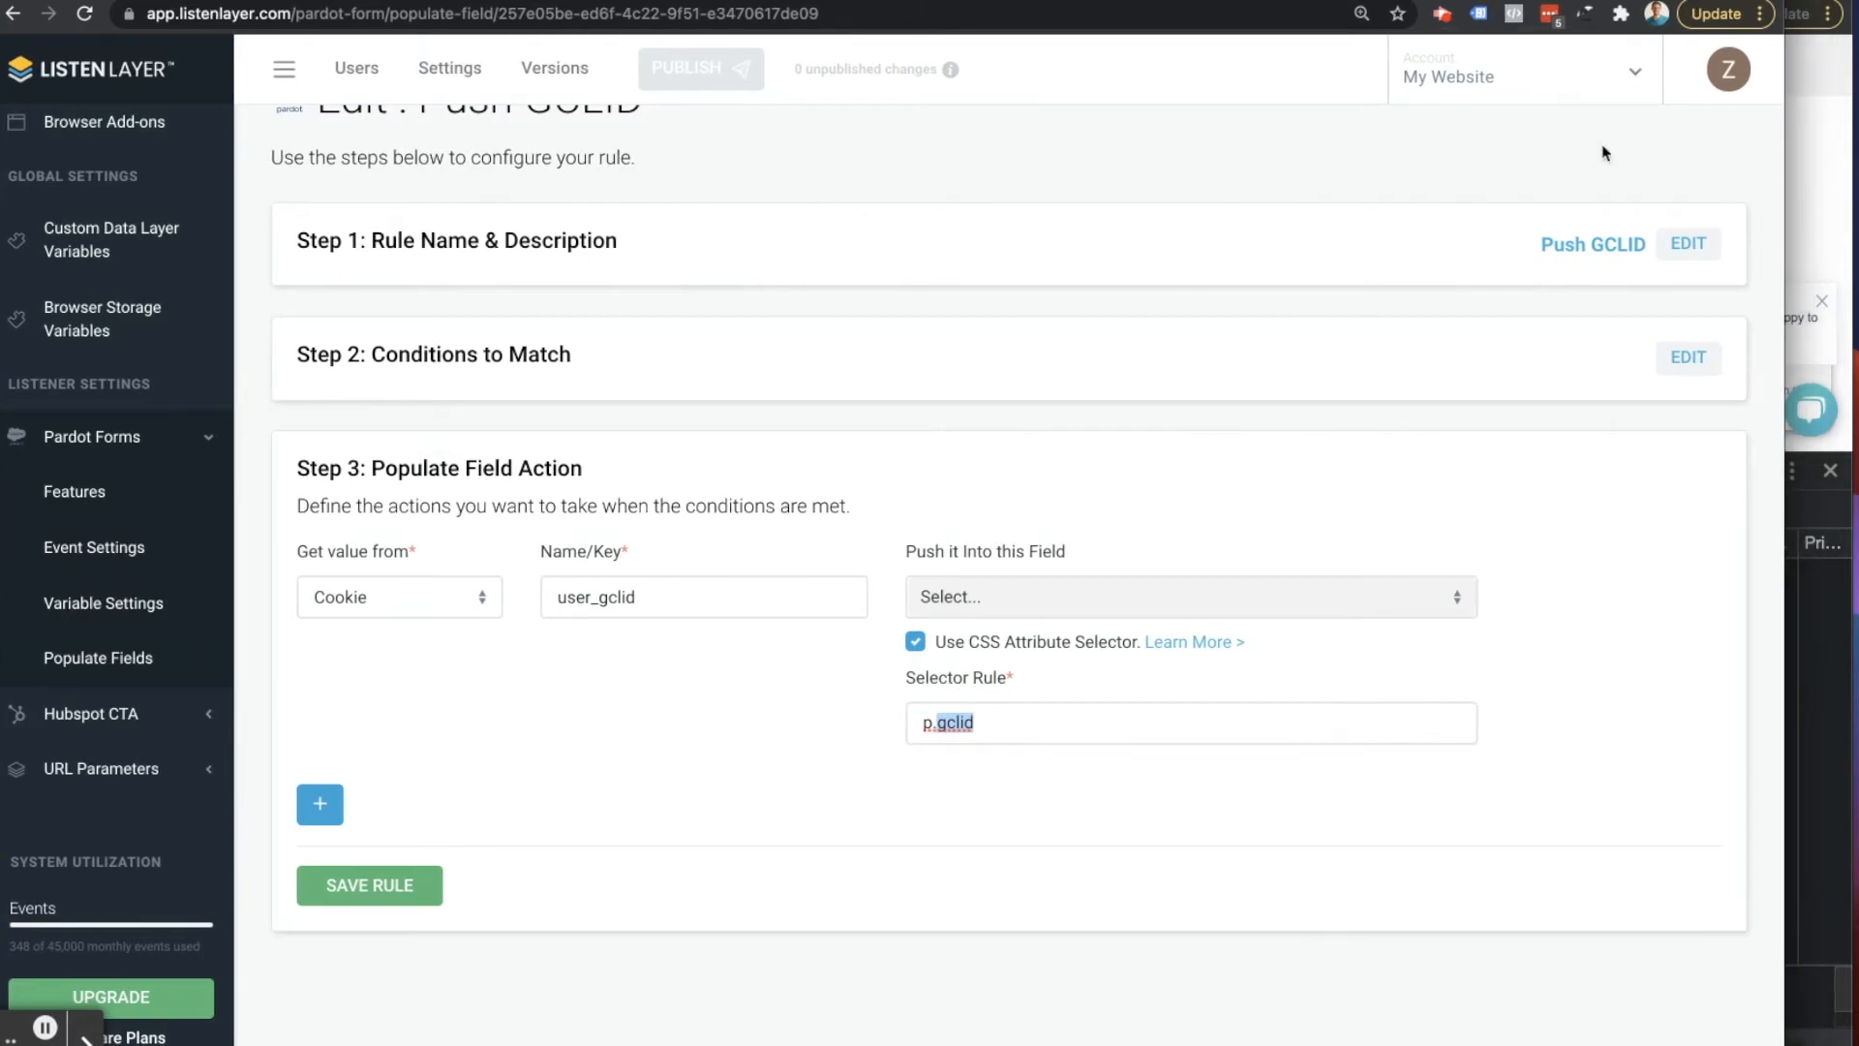
Step: Switch to the demo site window, enlarge its developer tools, and reload demo.hostedstaging.com with gclid=12345678b654321 in the URL
left_click_drag(1783, 149, 1645, 151)
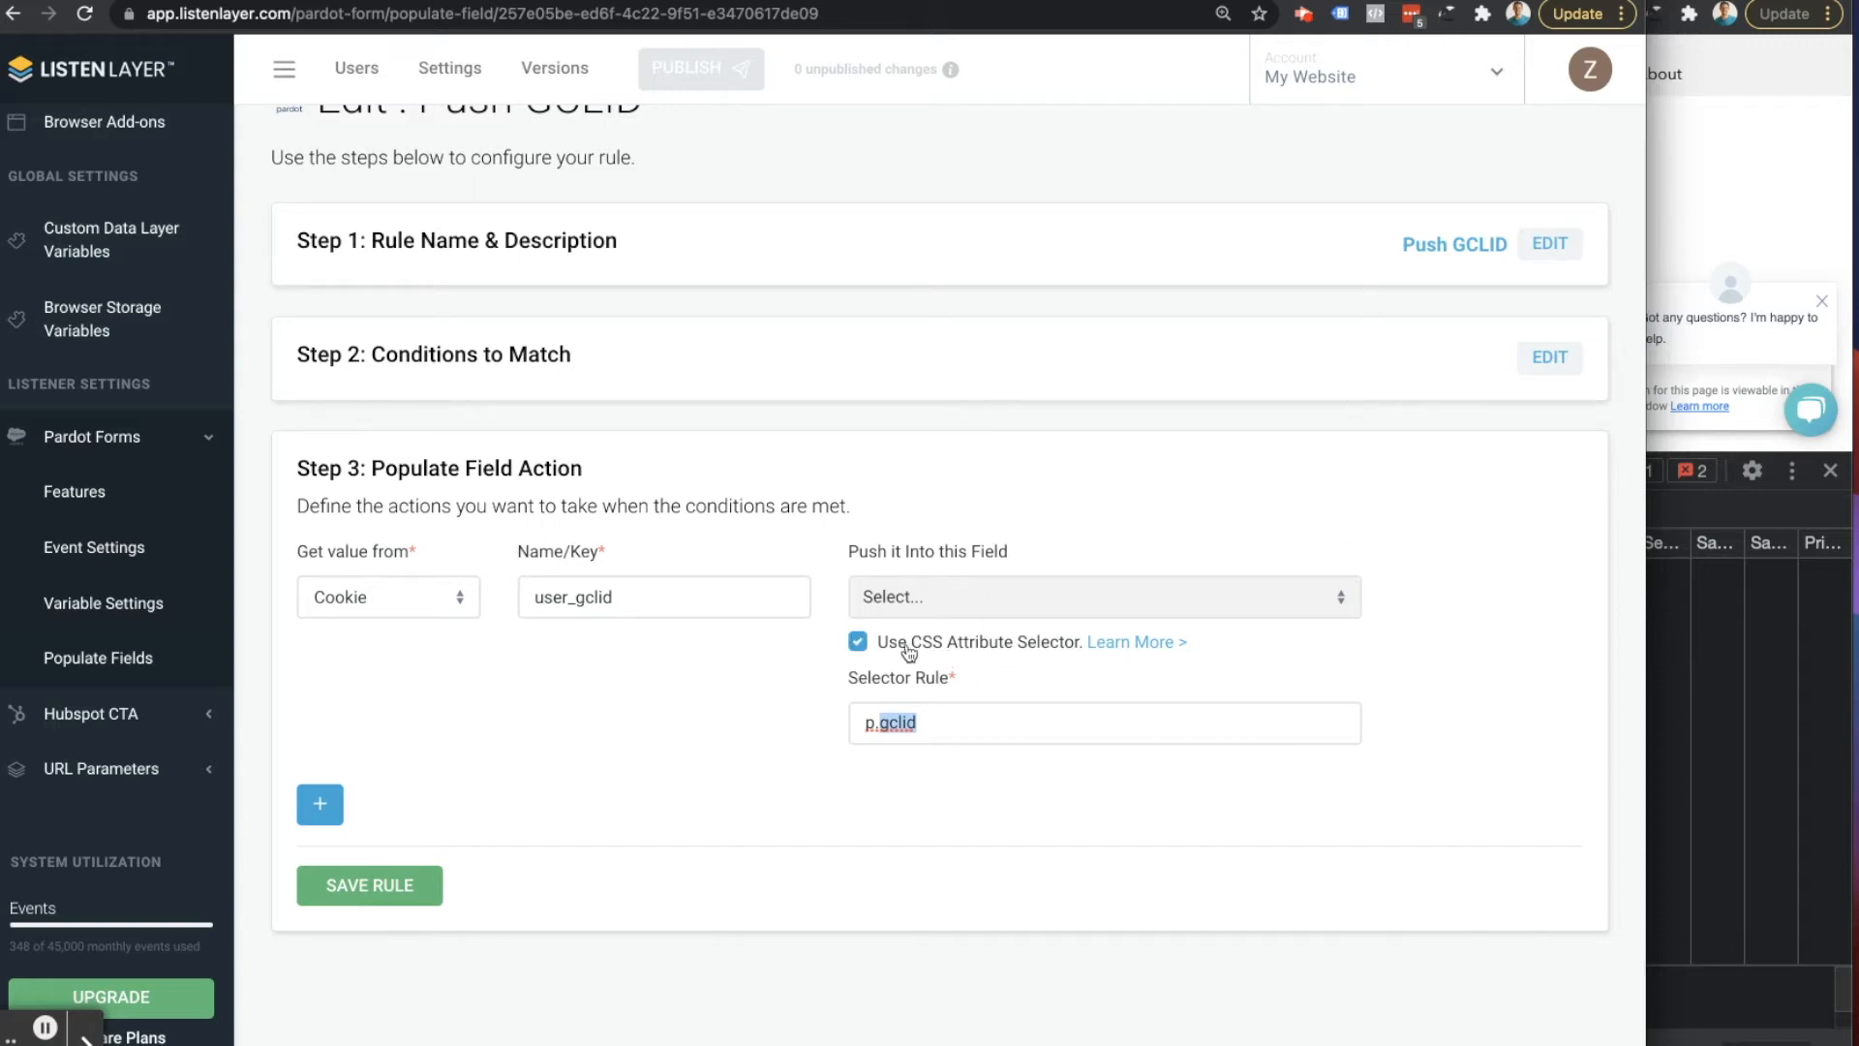
left_click(1678, 185)
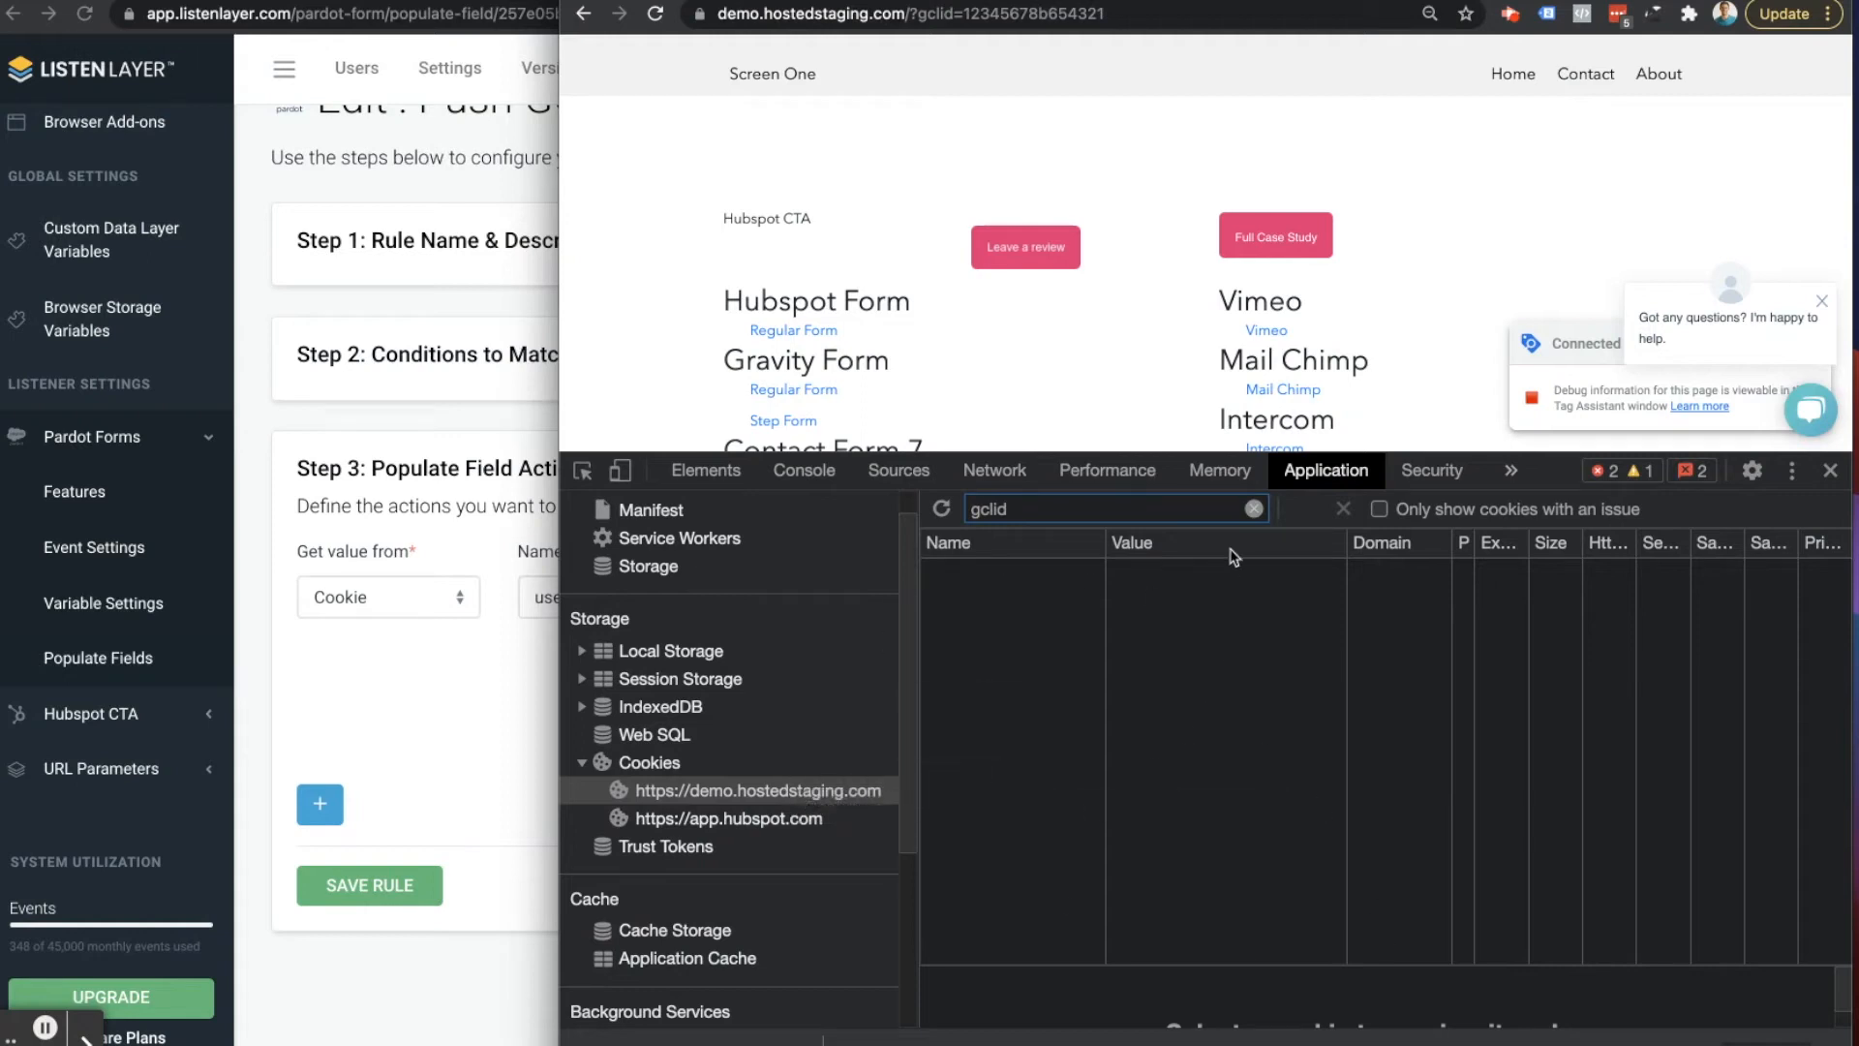
left_click_drag(1162, 3, 1087, 3)
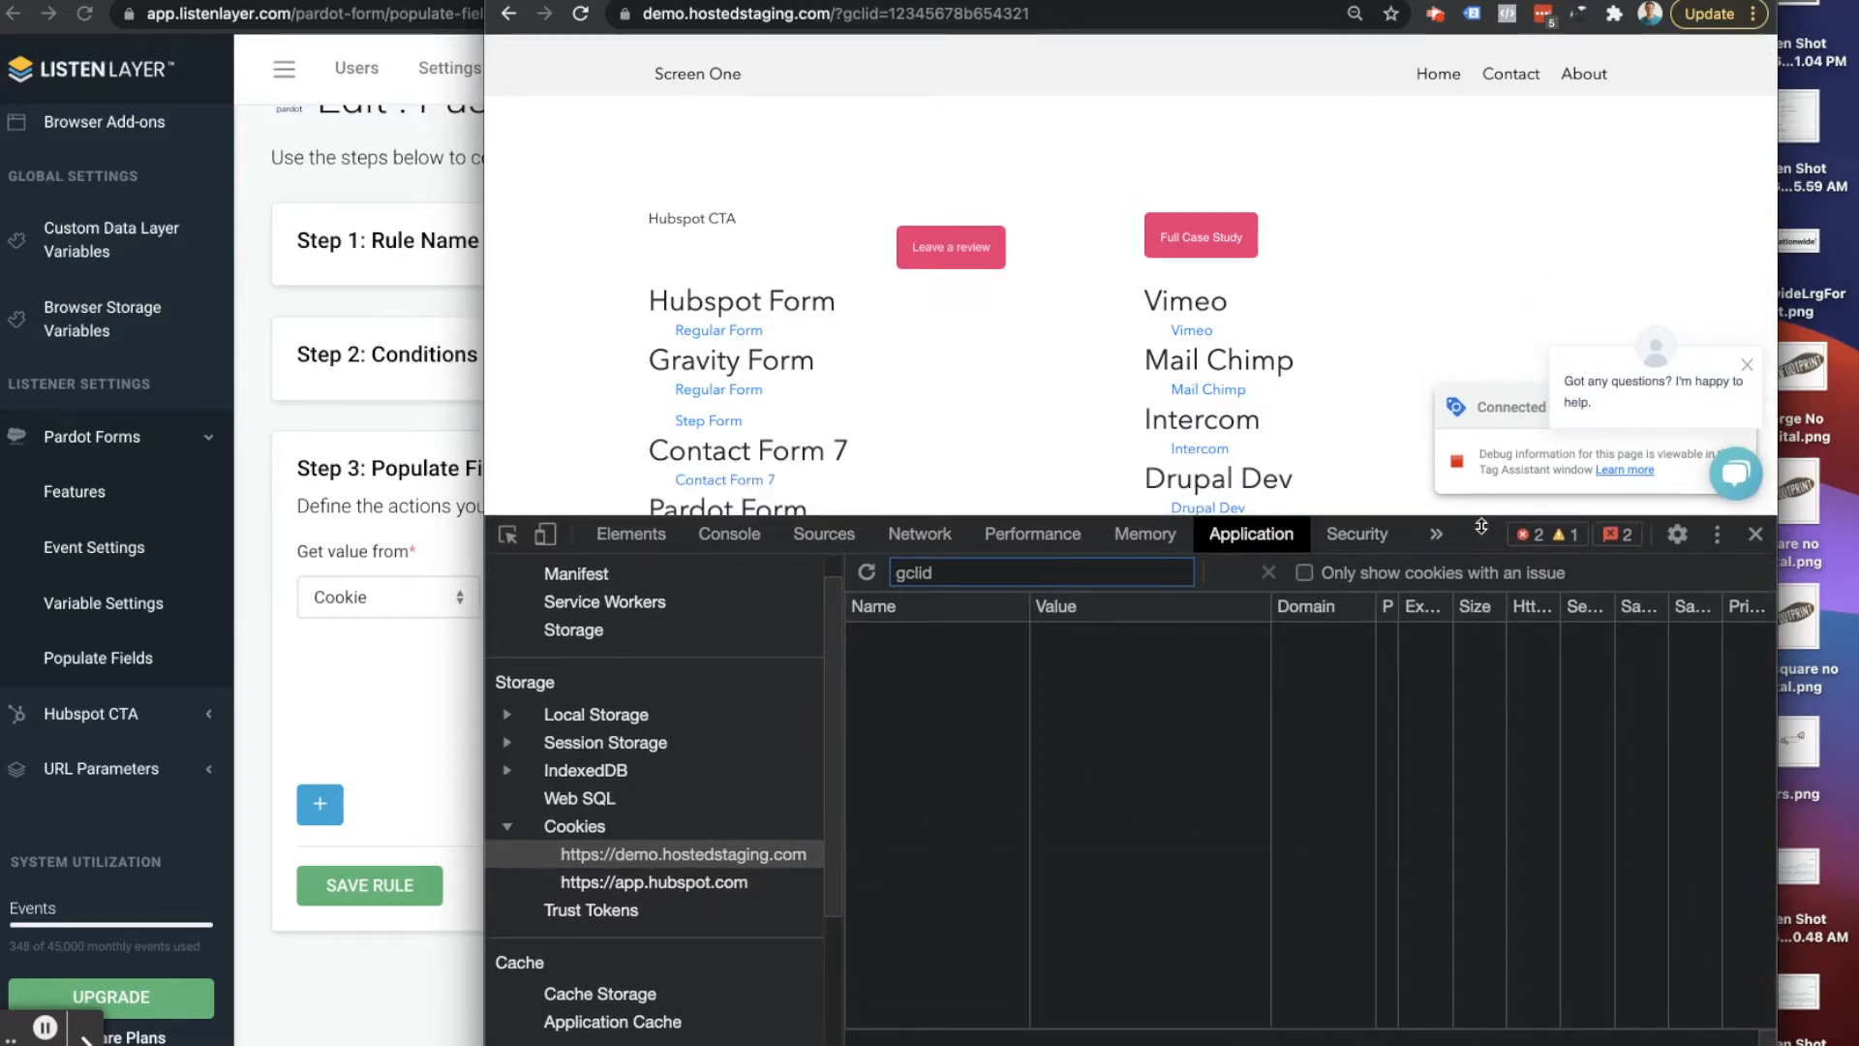
left_click_drag(1481, 525, 1065, 389)
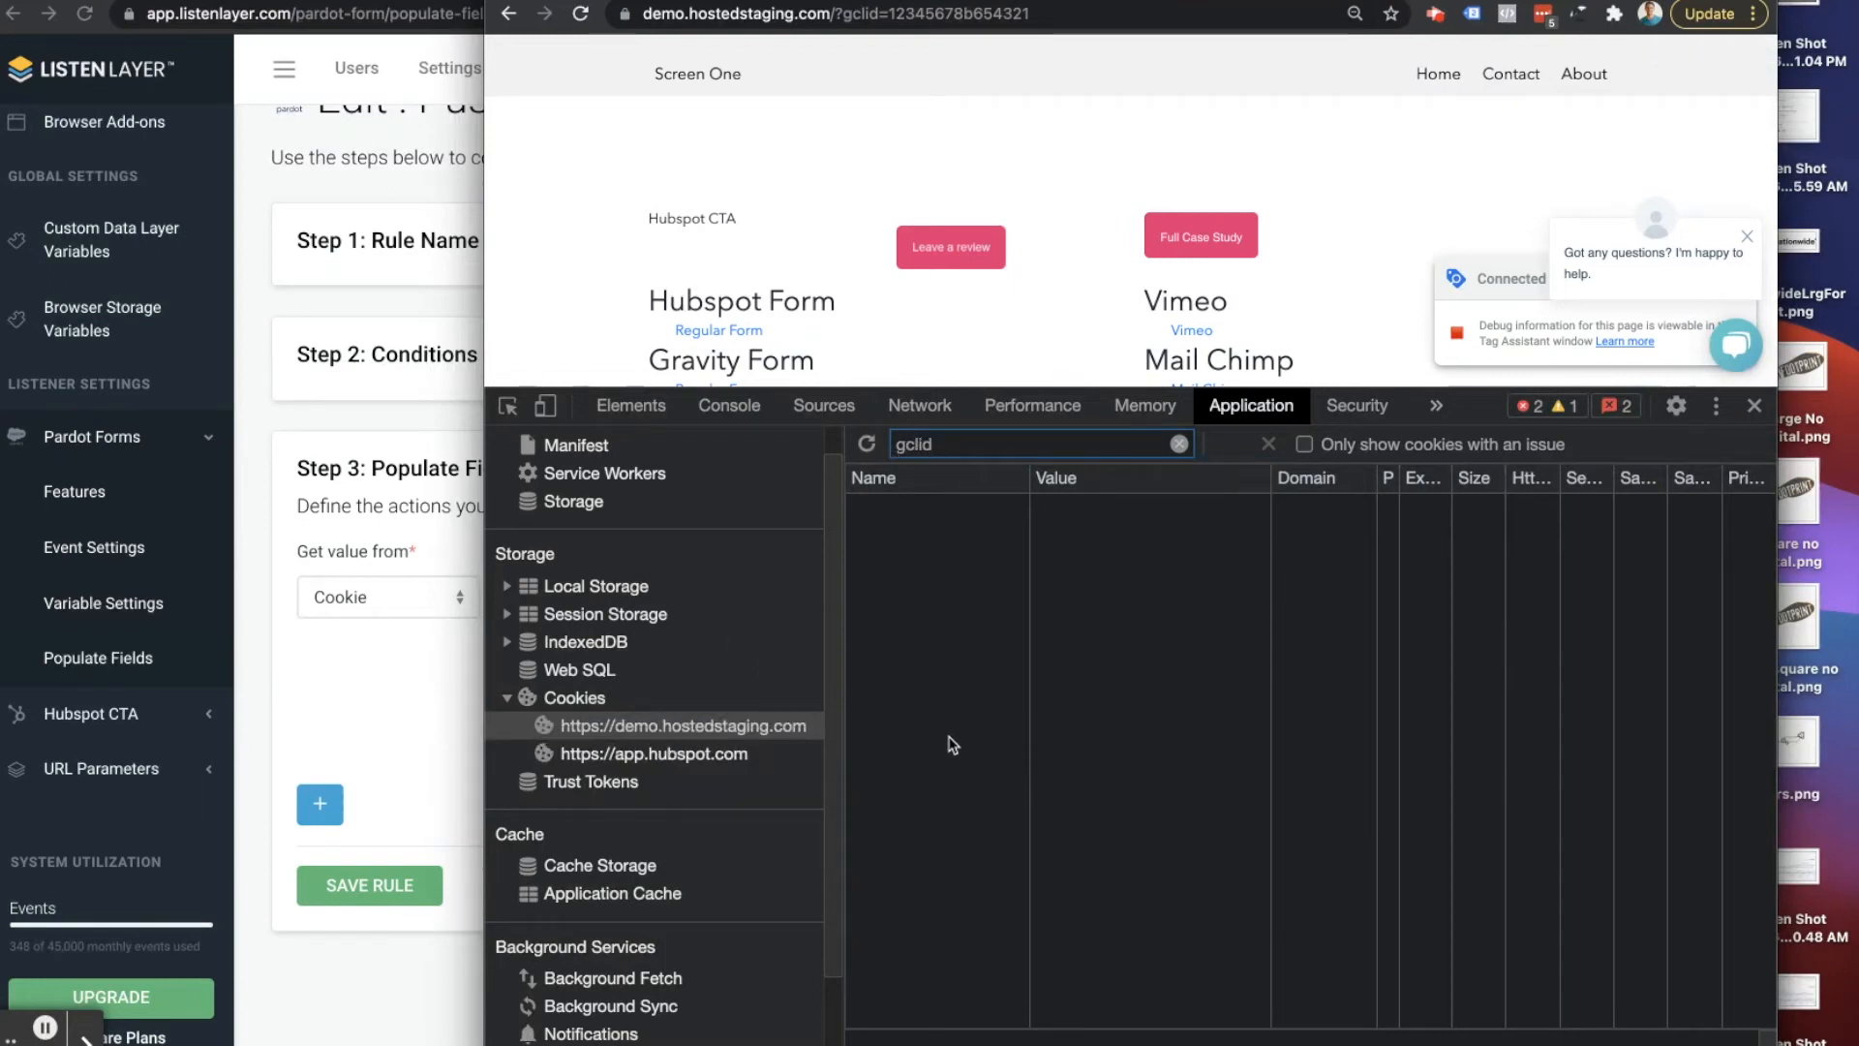
left_click(962, 14)
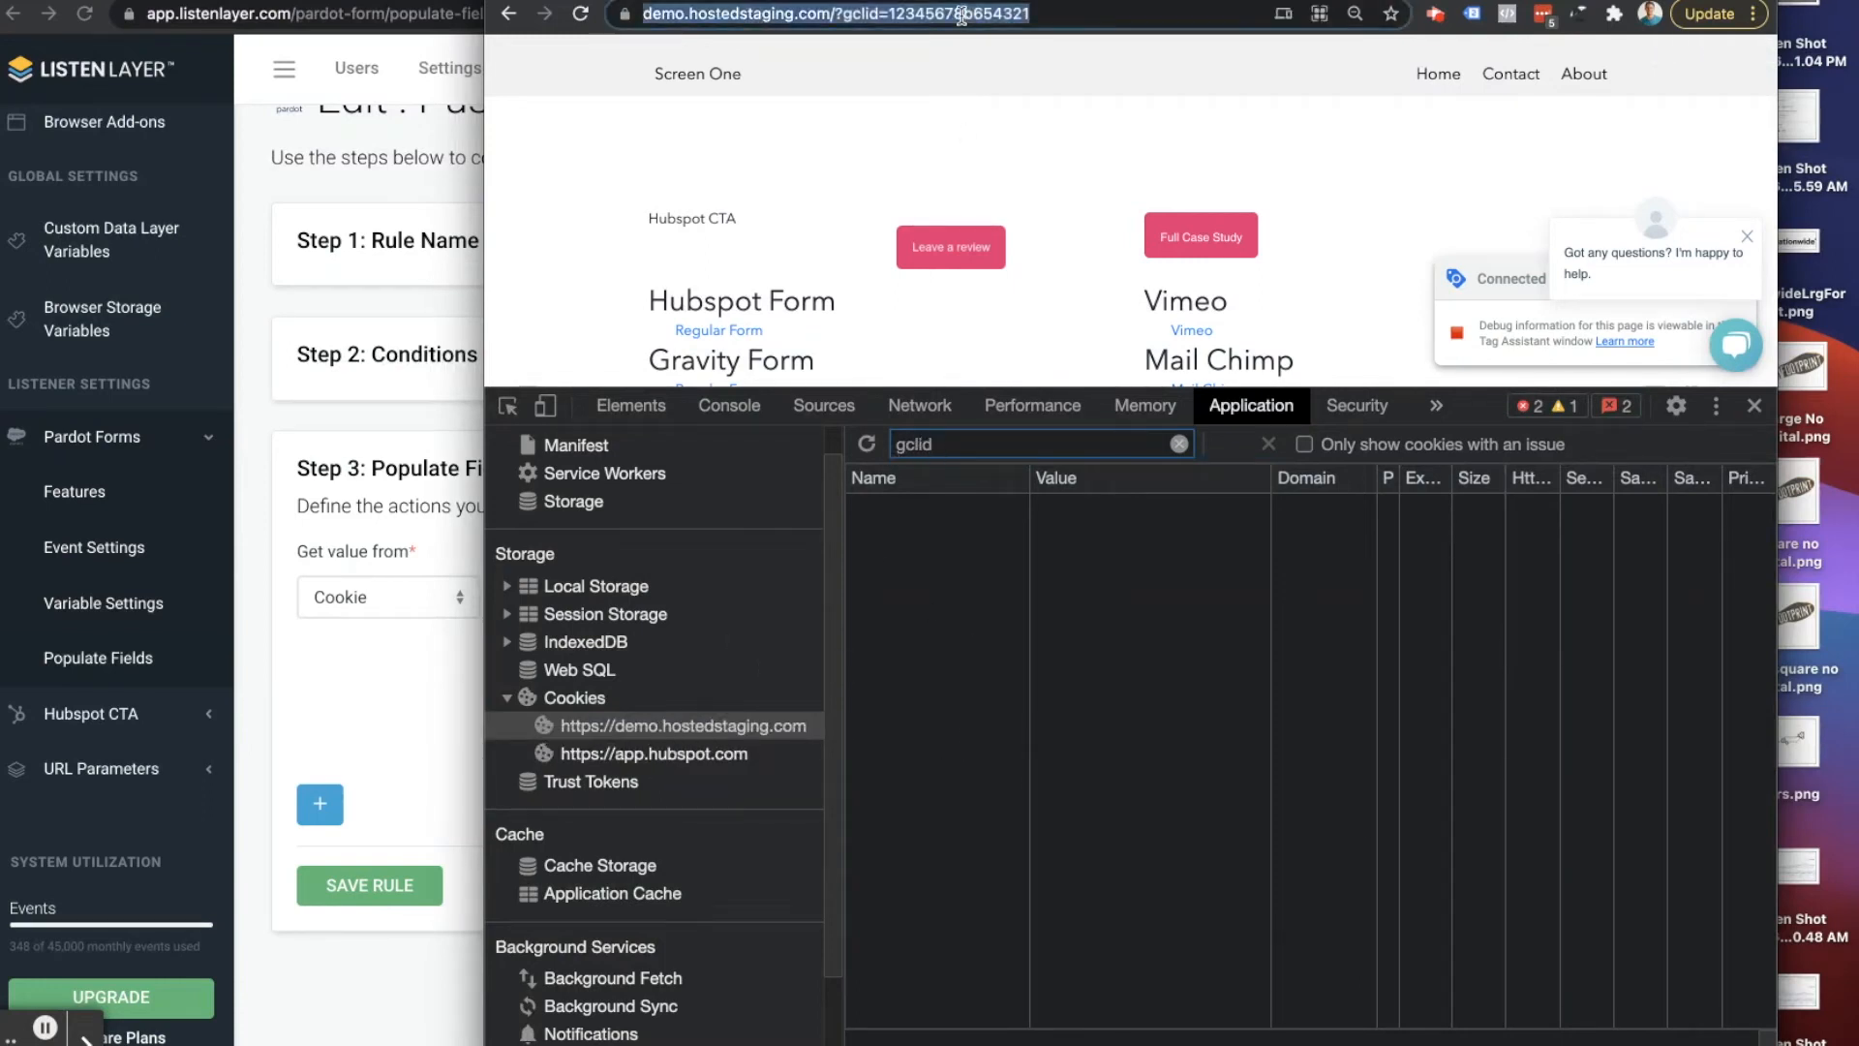
key("Right")
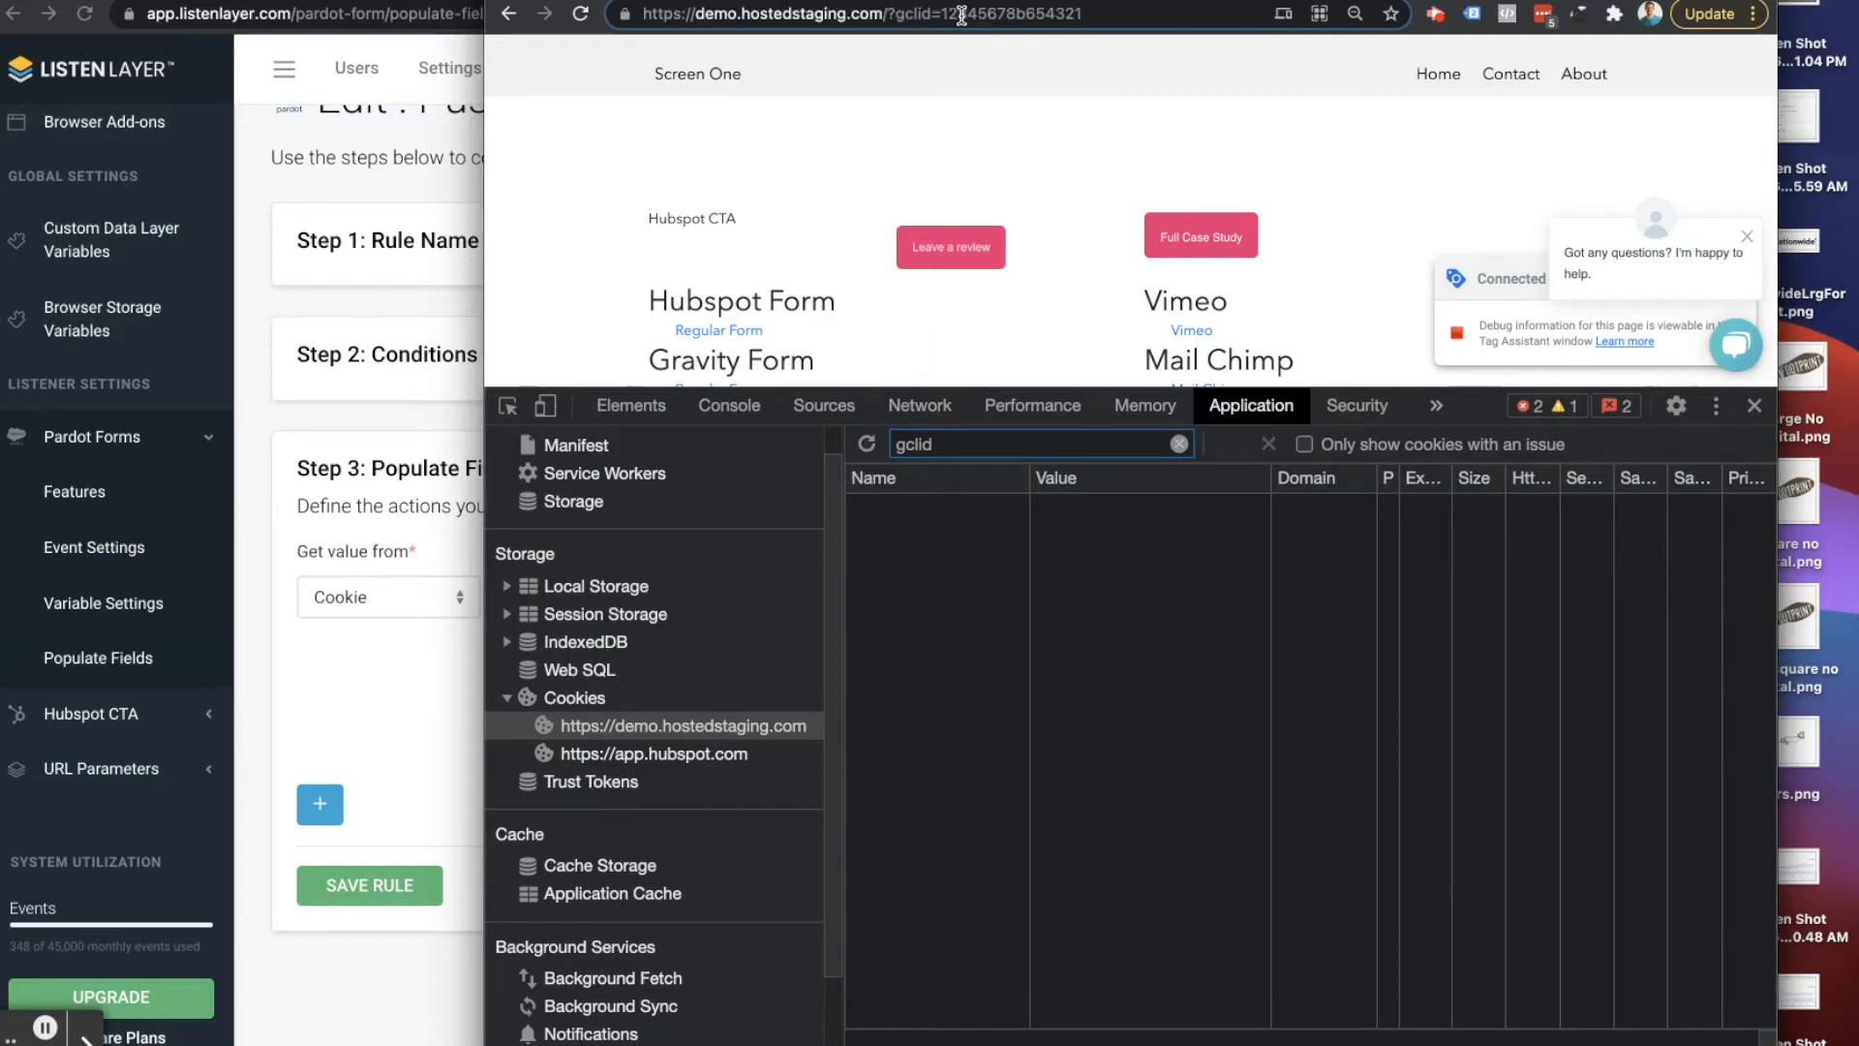
key("Return")
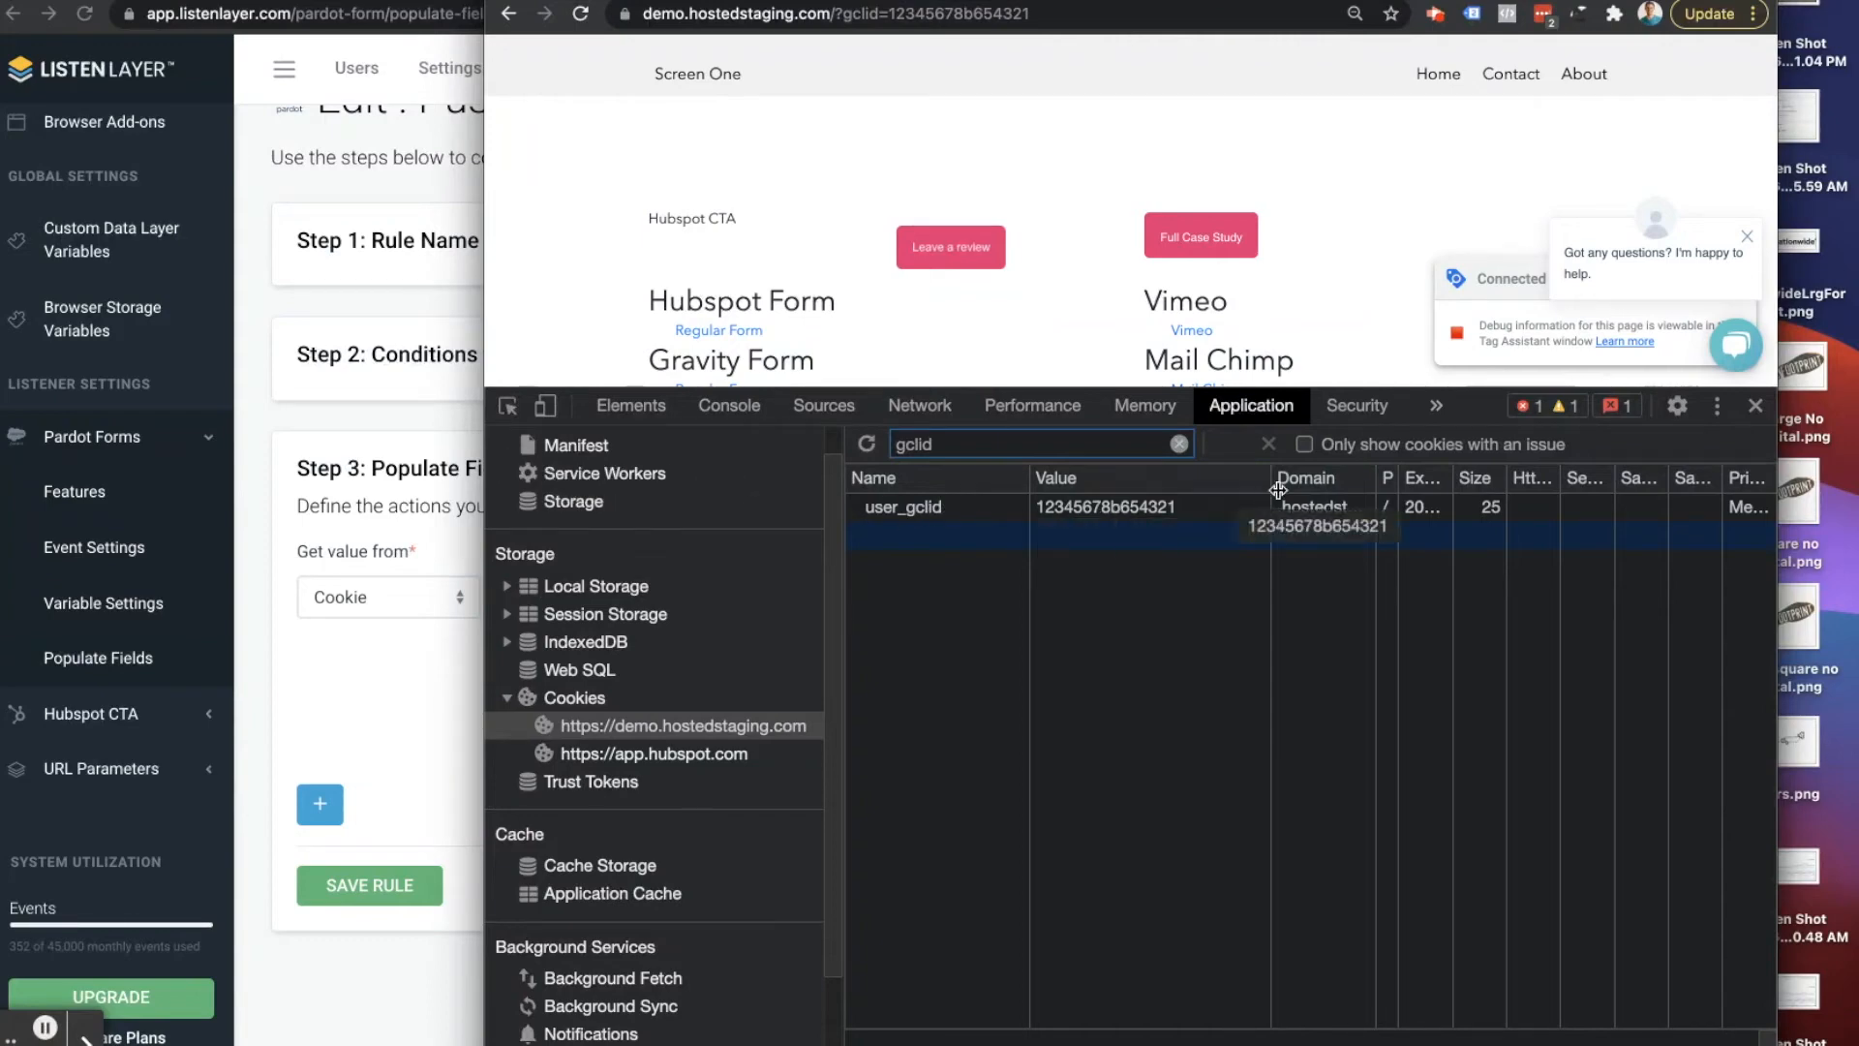
Step: Examine the urlParameters event in the console, expanding its urlAutomaticValues down to the parameters object
left_click(725, 413)
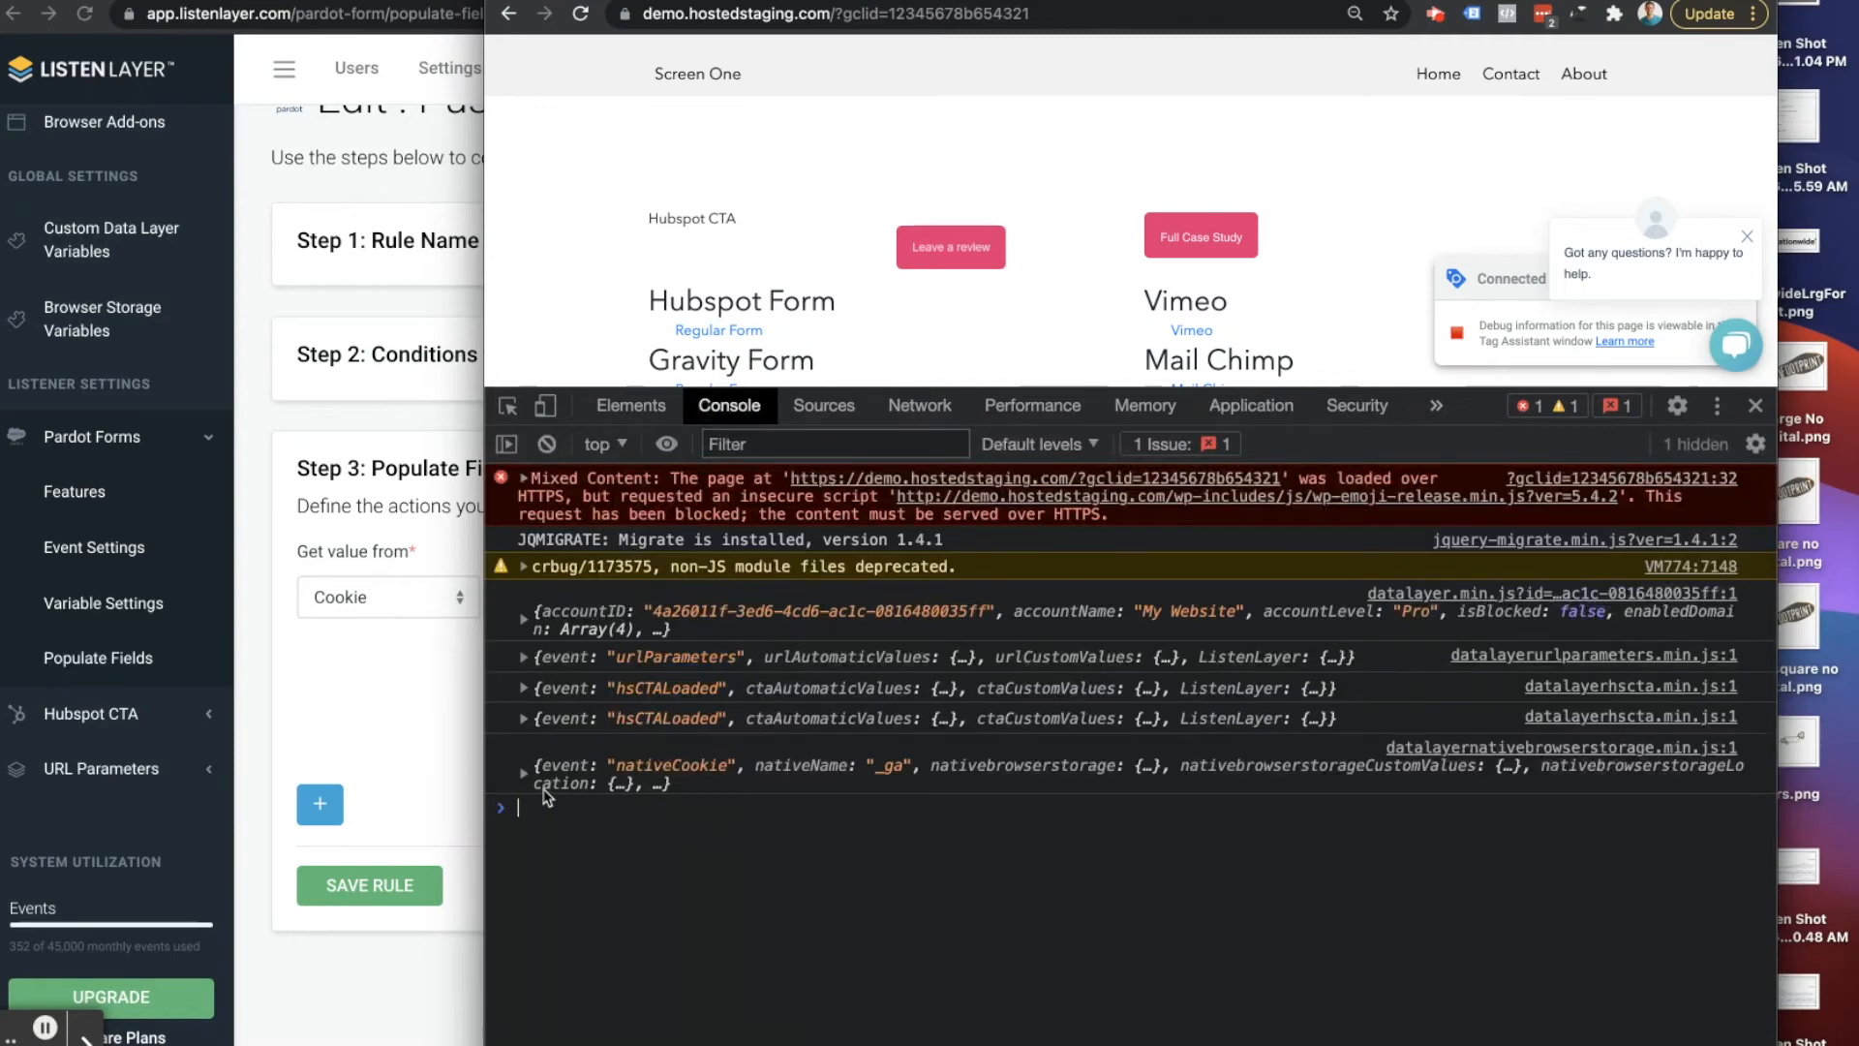
left_click(524, 658)
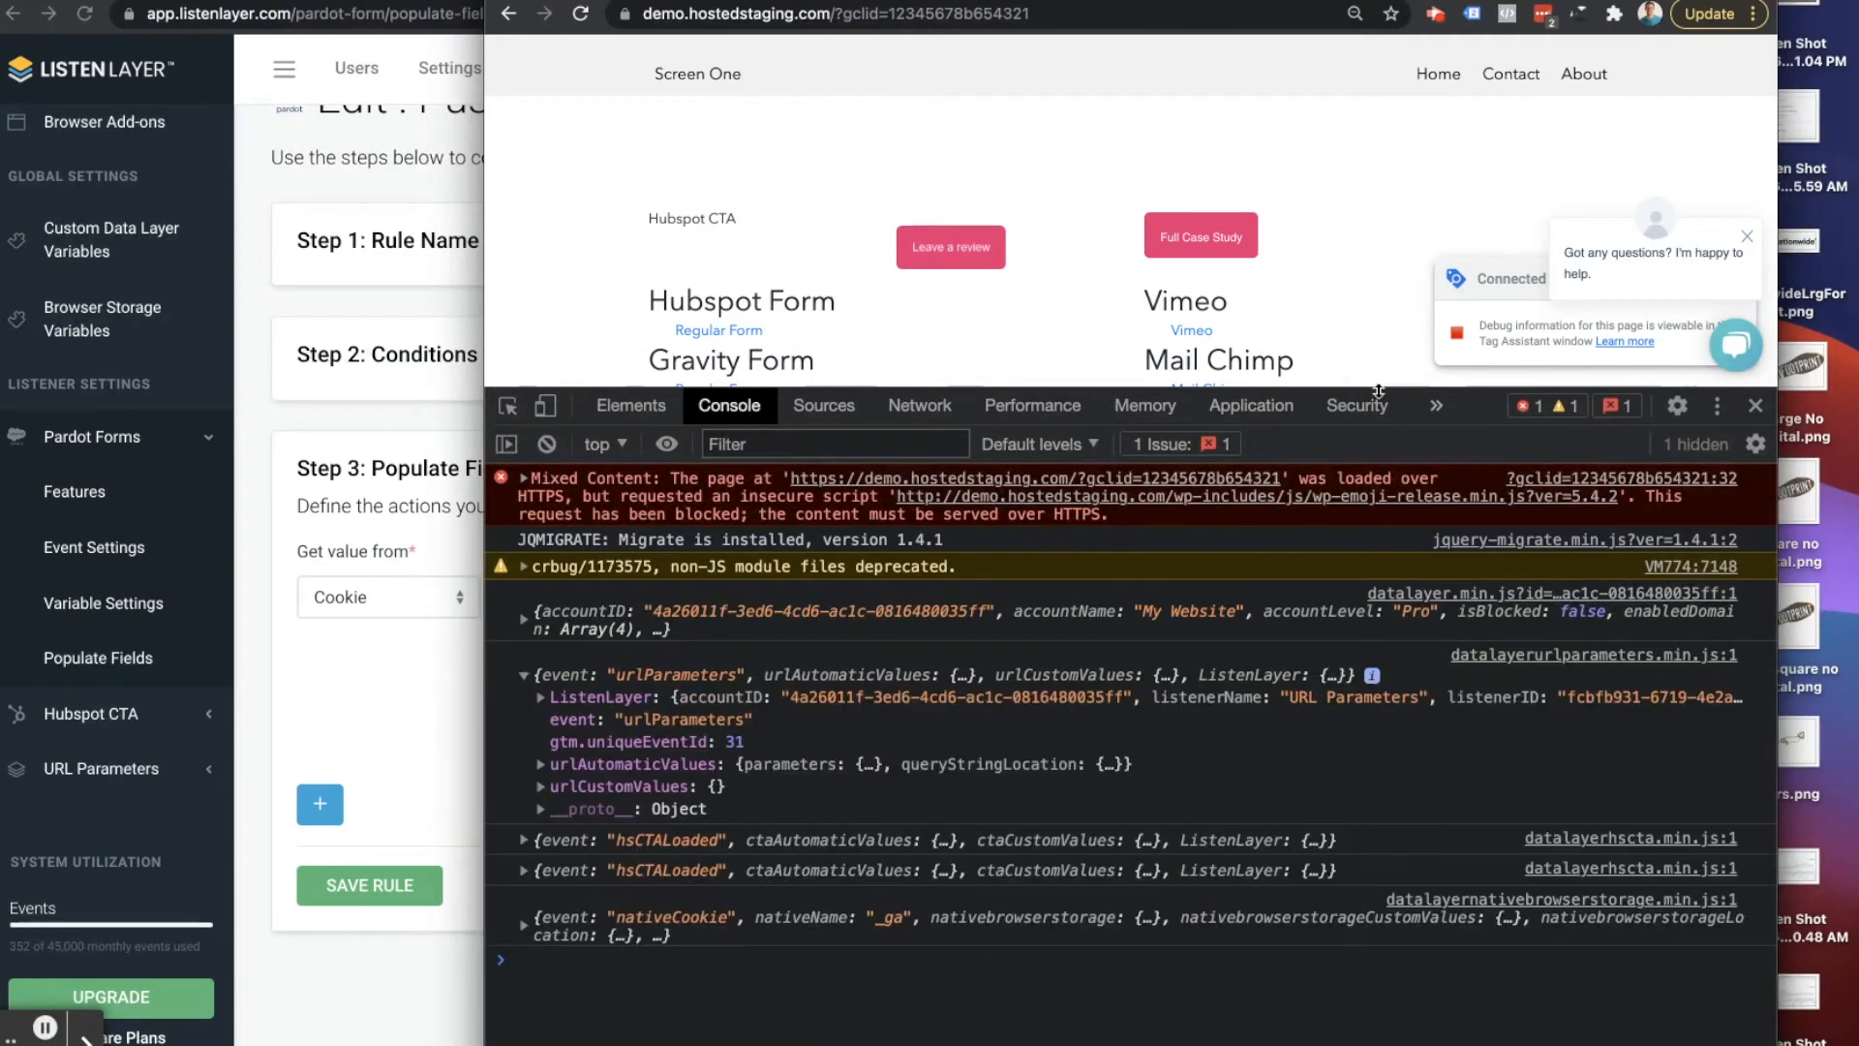
left_click_drag(1378, 391, 1378, 207)
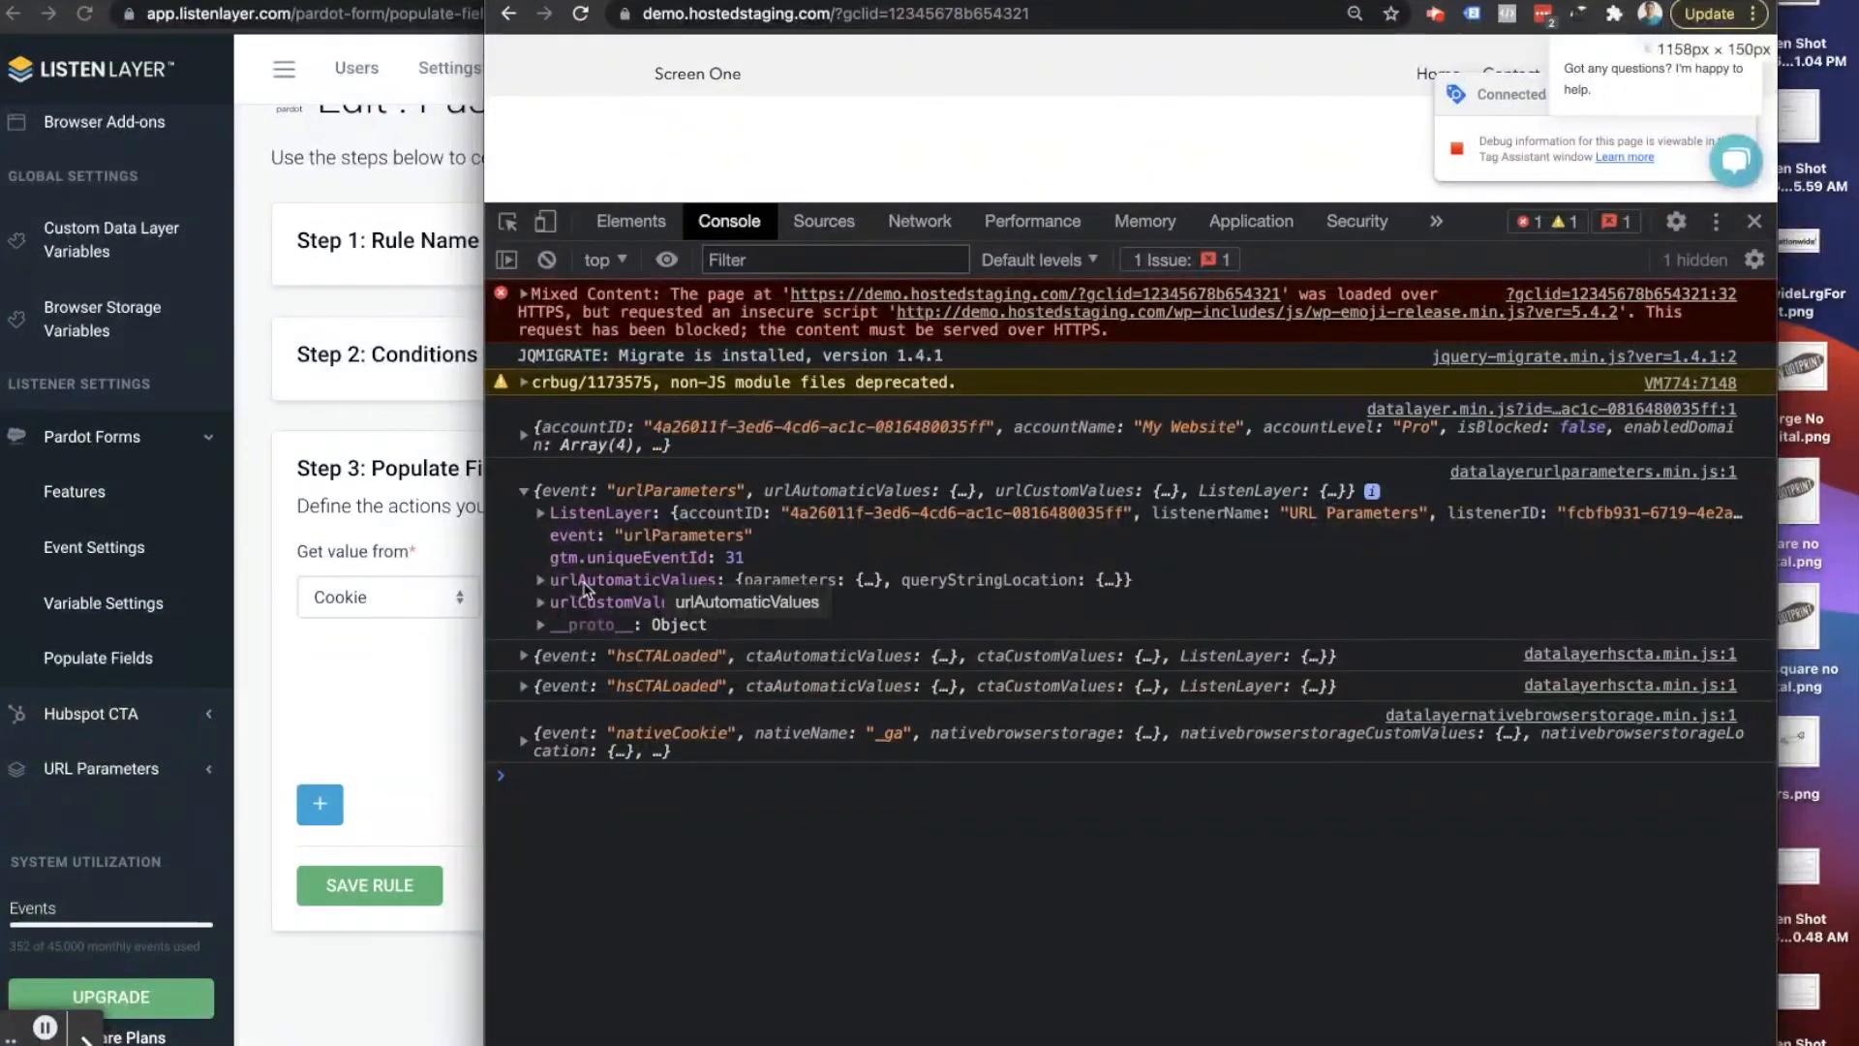
left_click(540, 582)
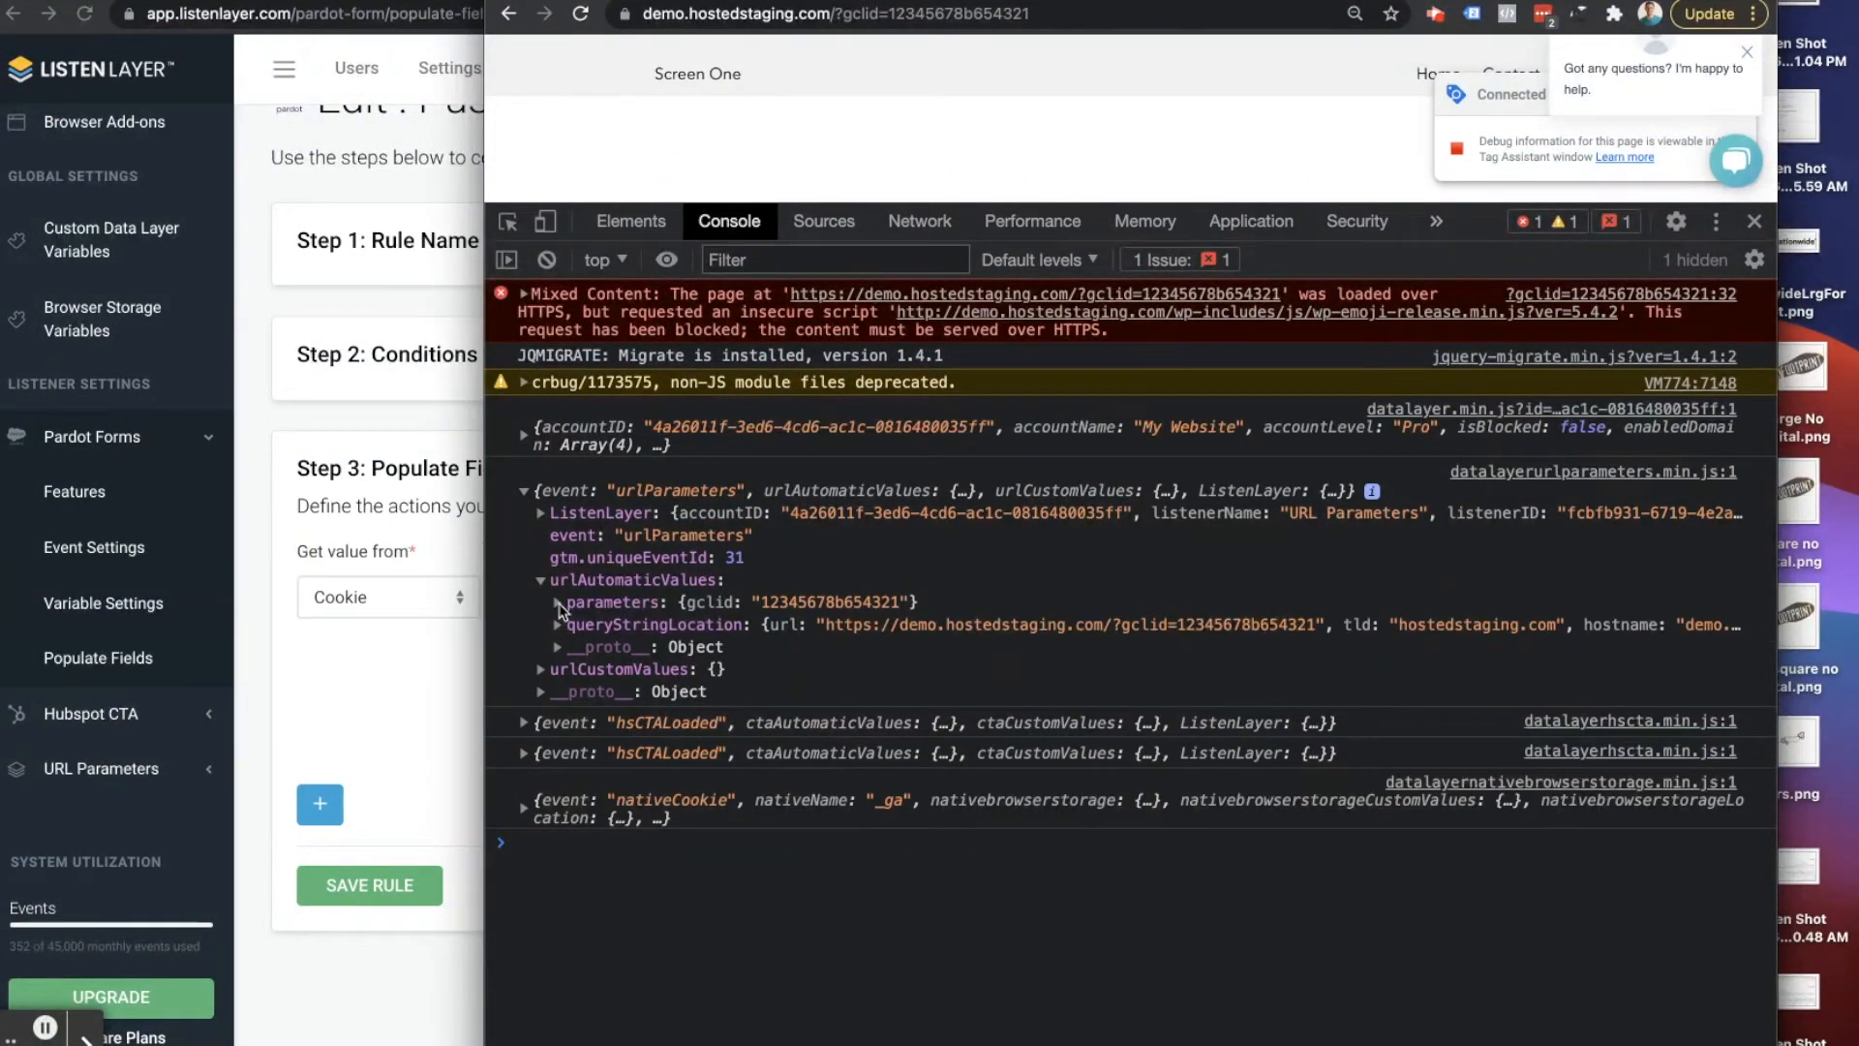
left_click(559, 604)
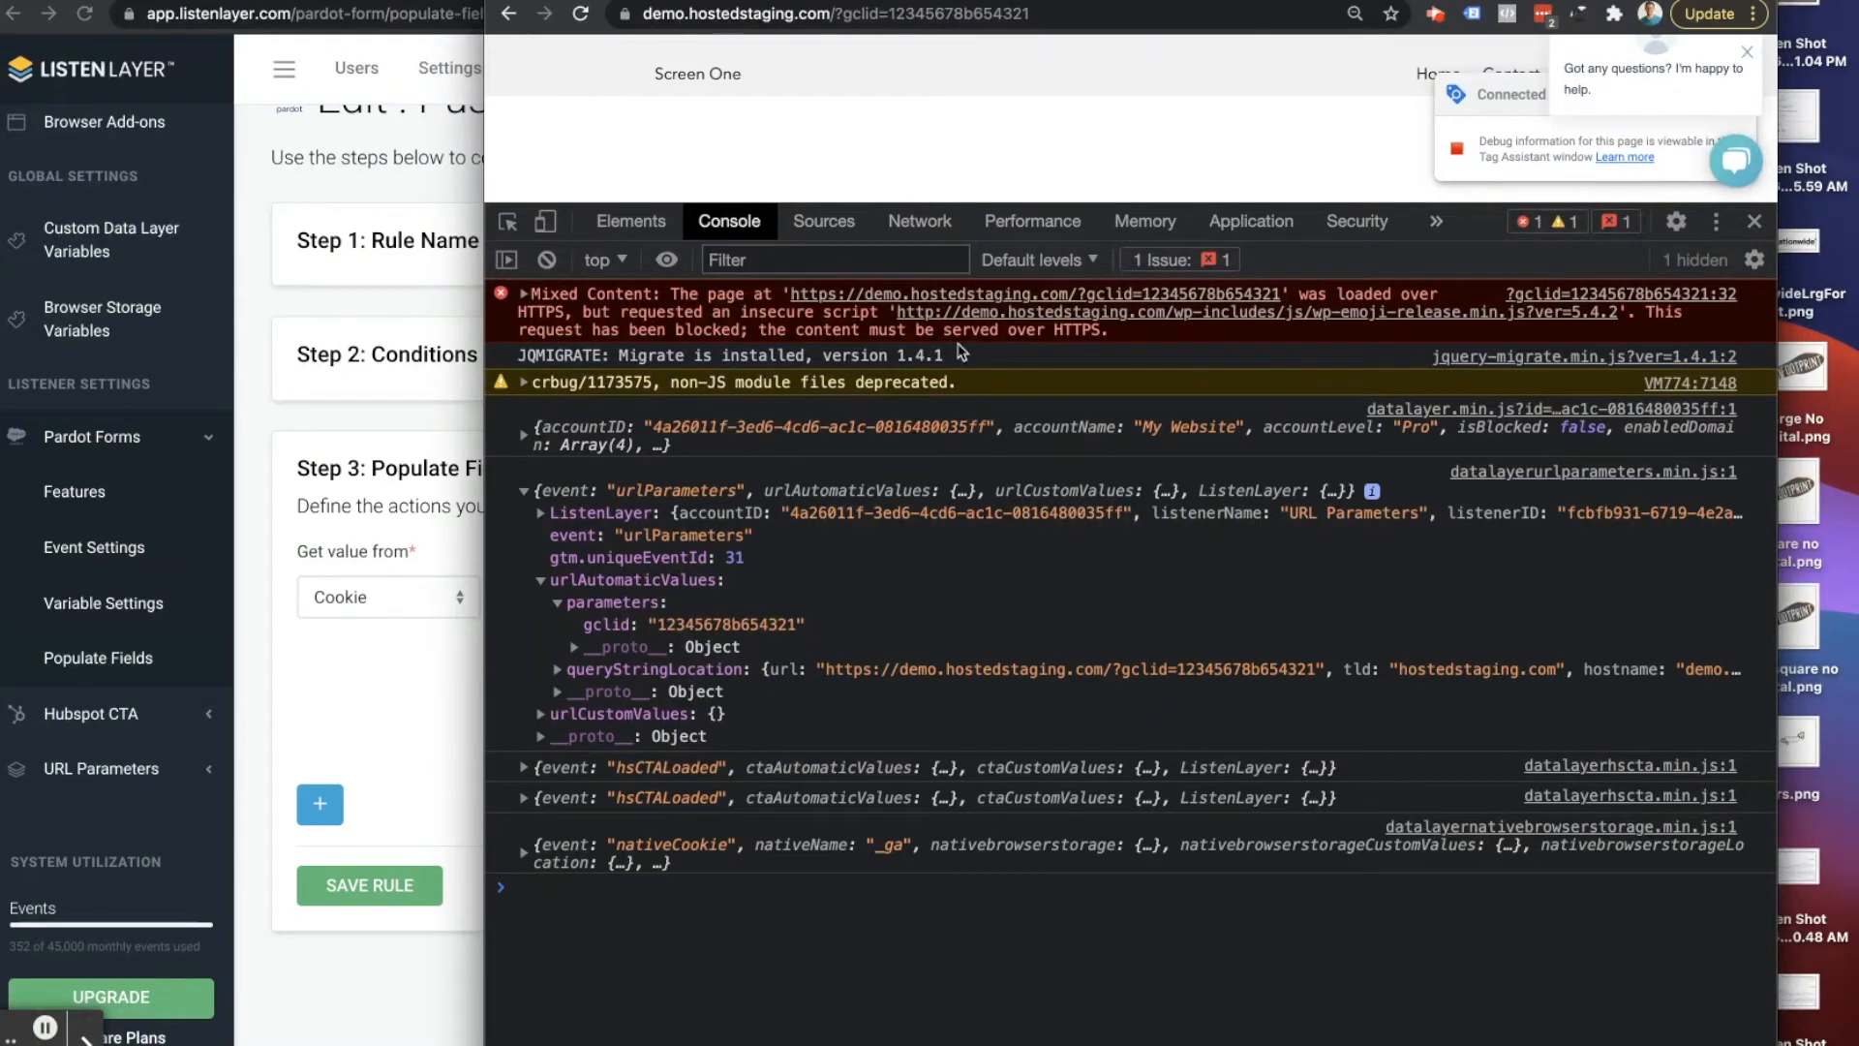
Step: Check the demo site's user_gclid cookie again and open the site's Pardot Form page
left_click(1250, 221)
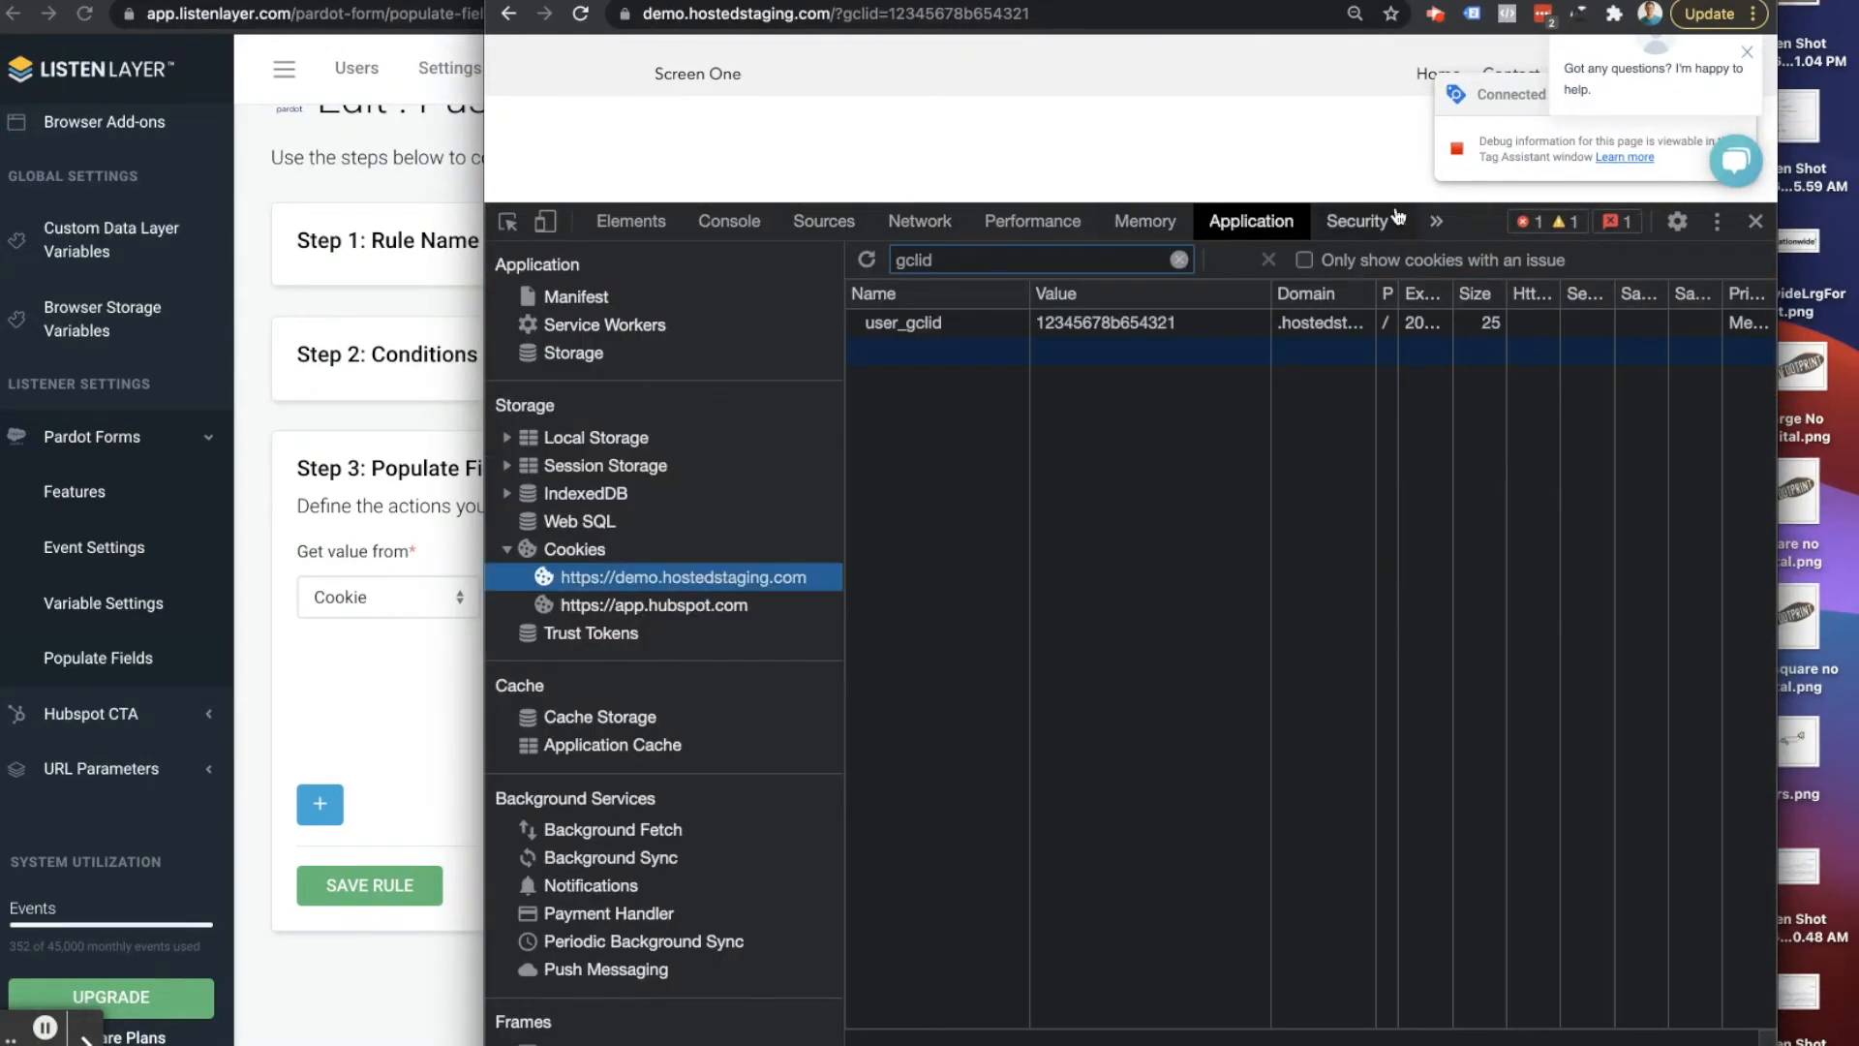
left_click_drag(1462, 204, 1466, 530)
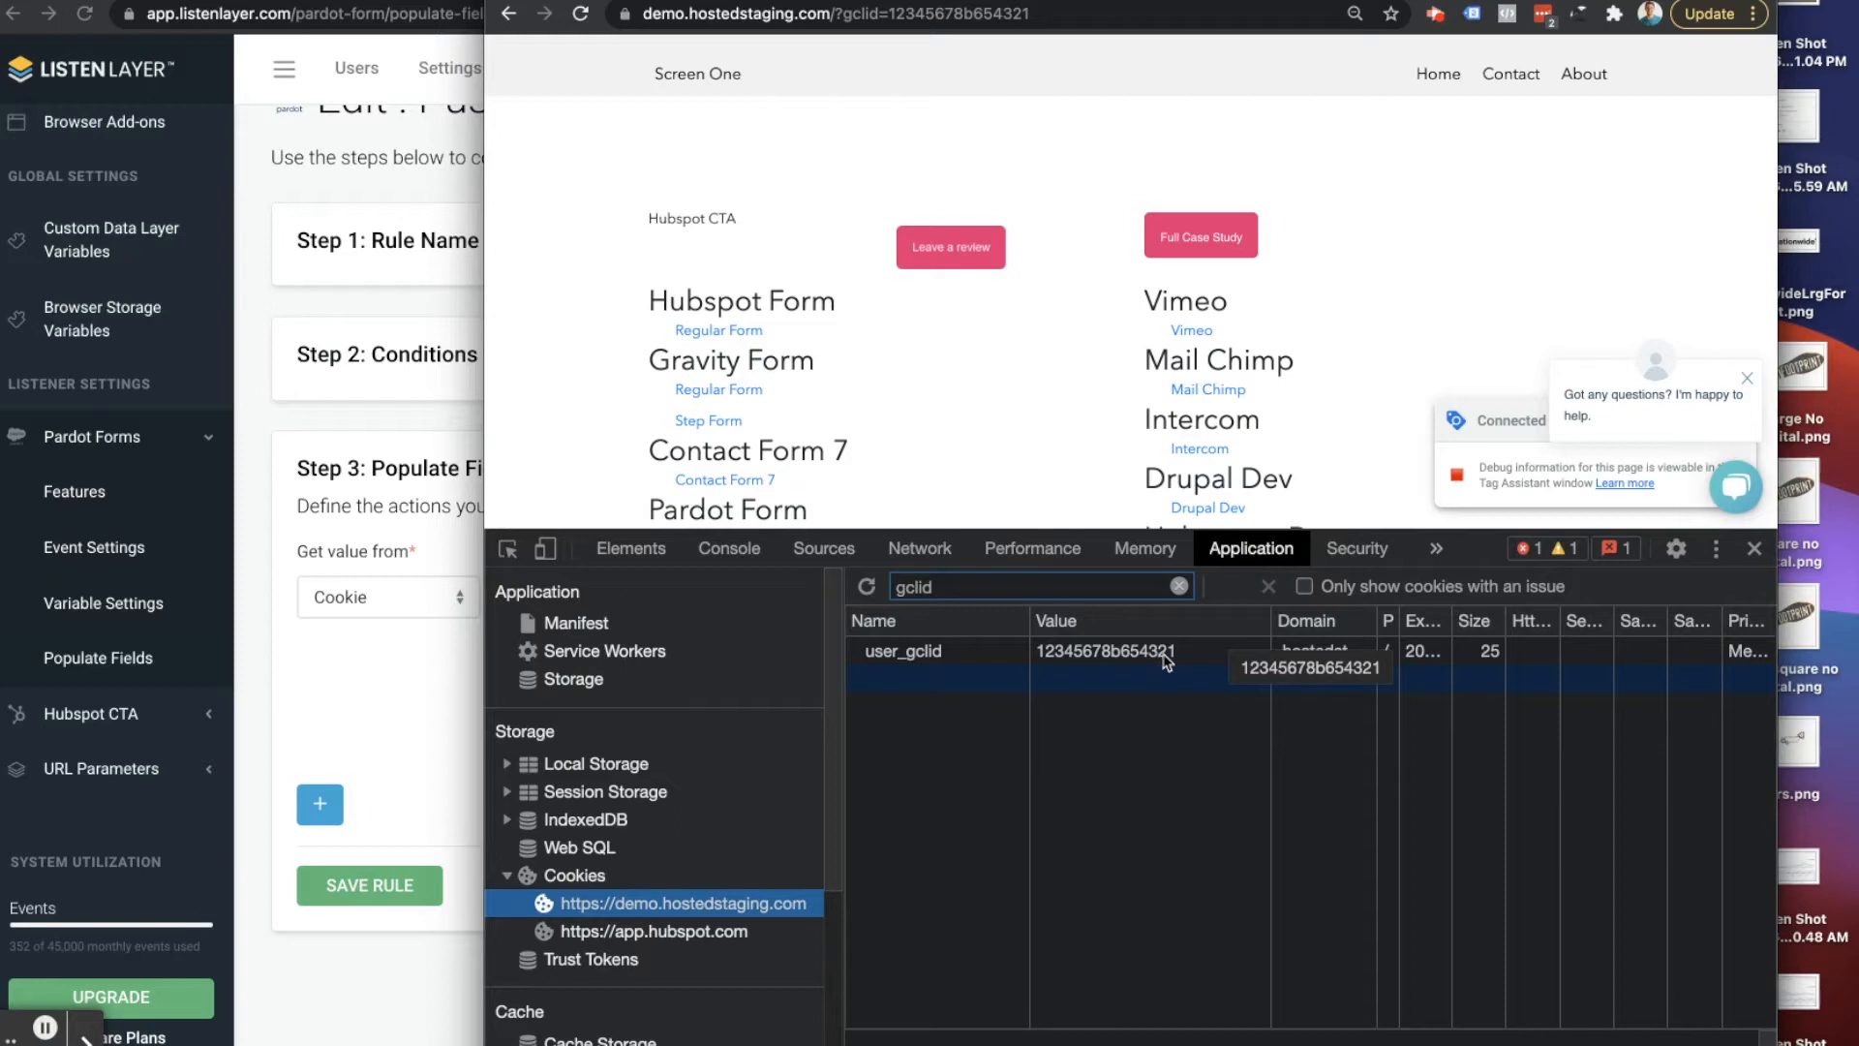
scroll(790, 397, "down", 2)
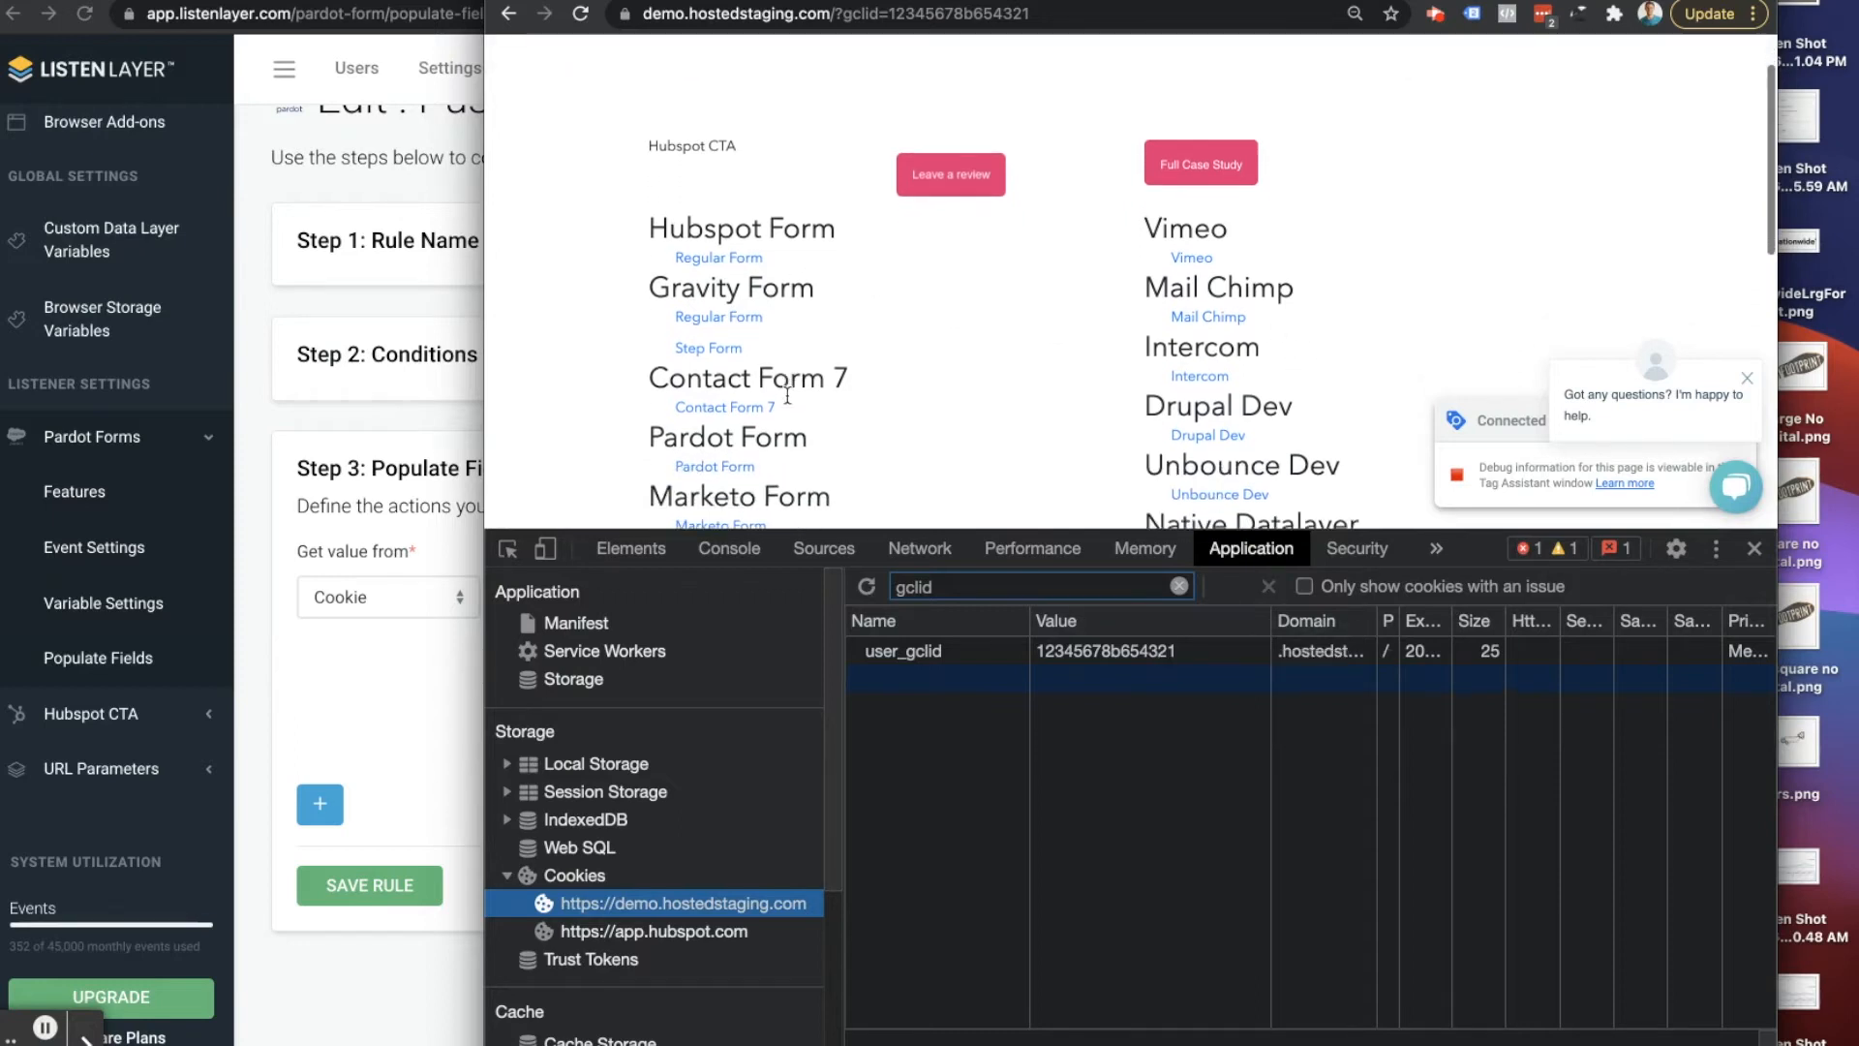
left_click(724, 468)
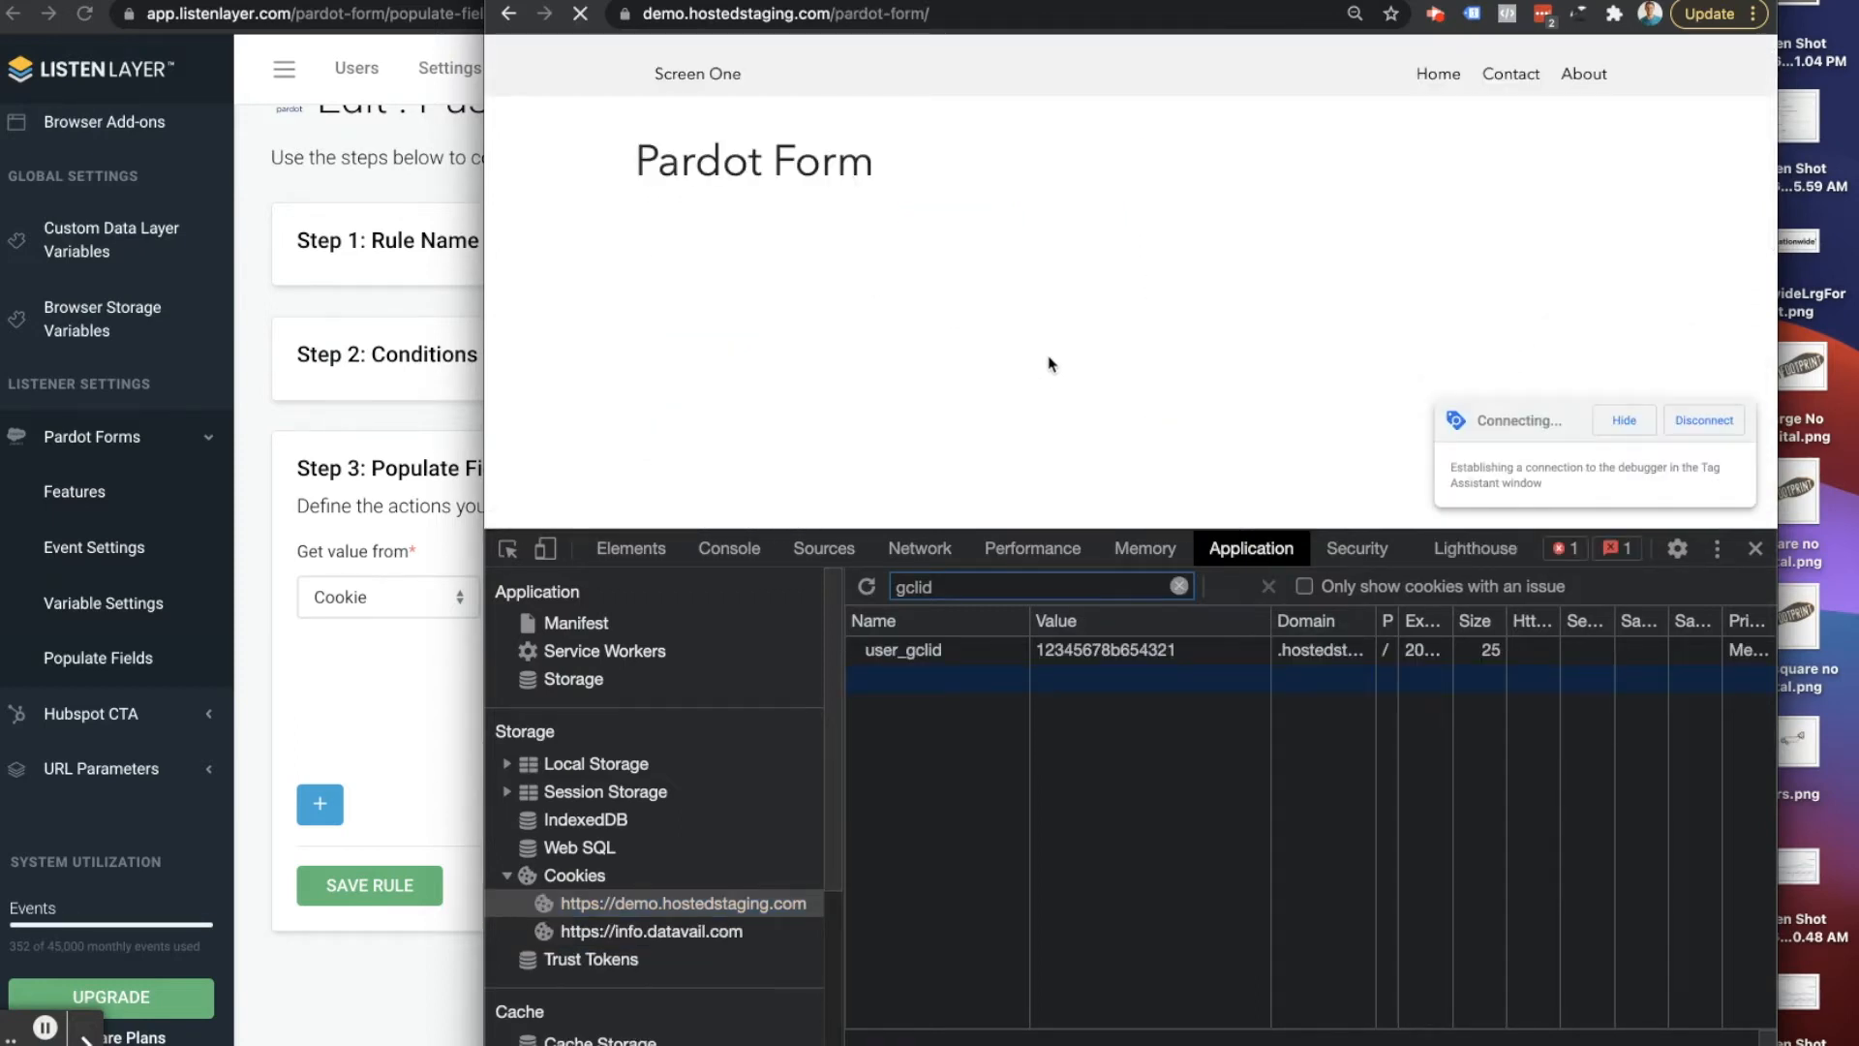
Step: Examine the value in the Pardot form's gclid2 field with the developer console open
scroll(976, 353, "down", 3)
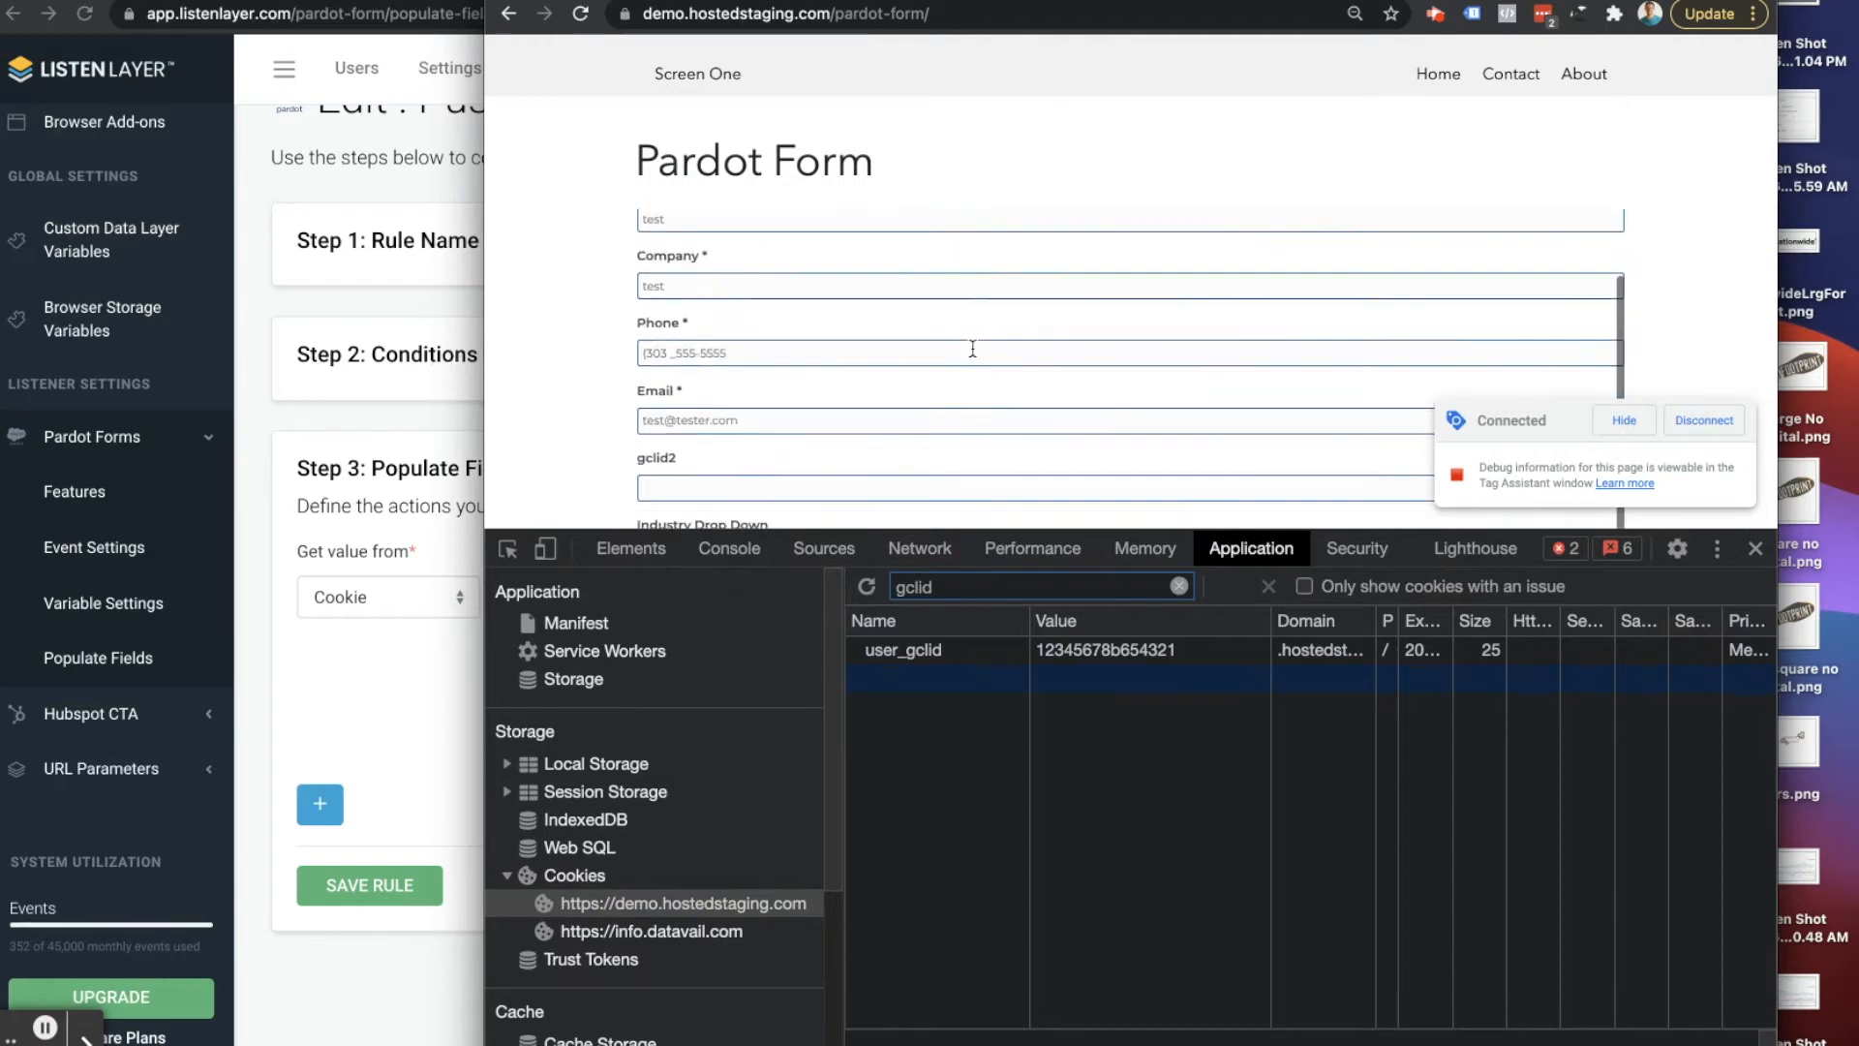
left_click(721, 550)
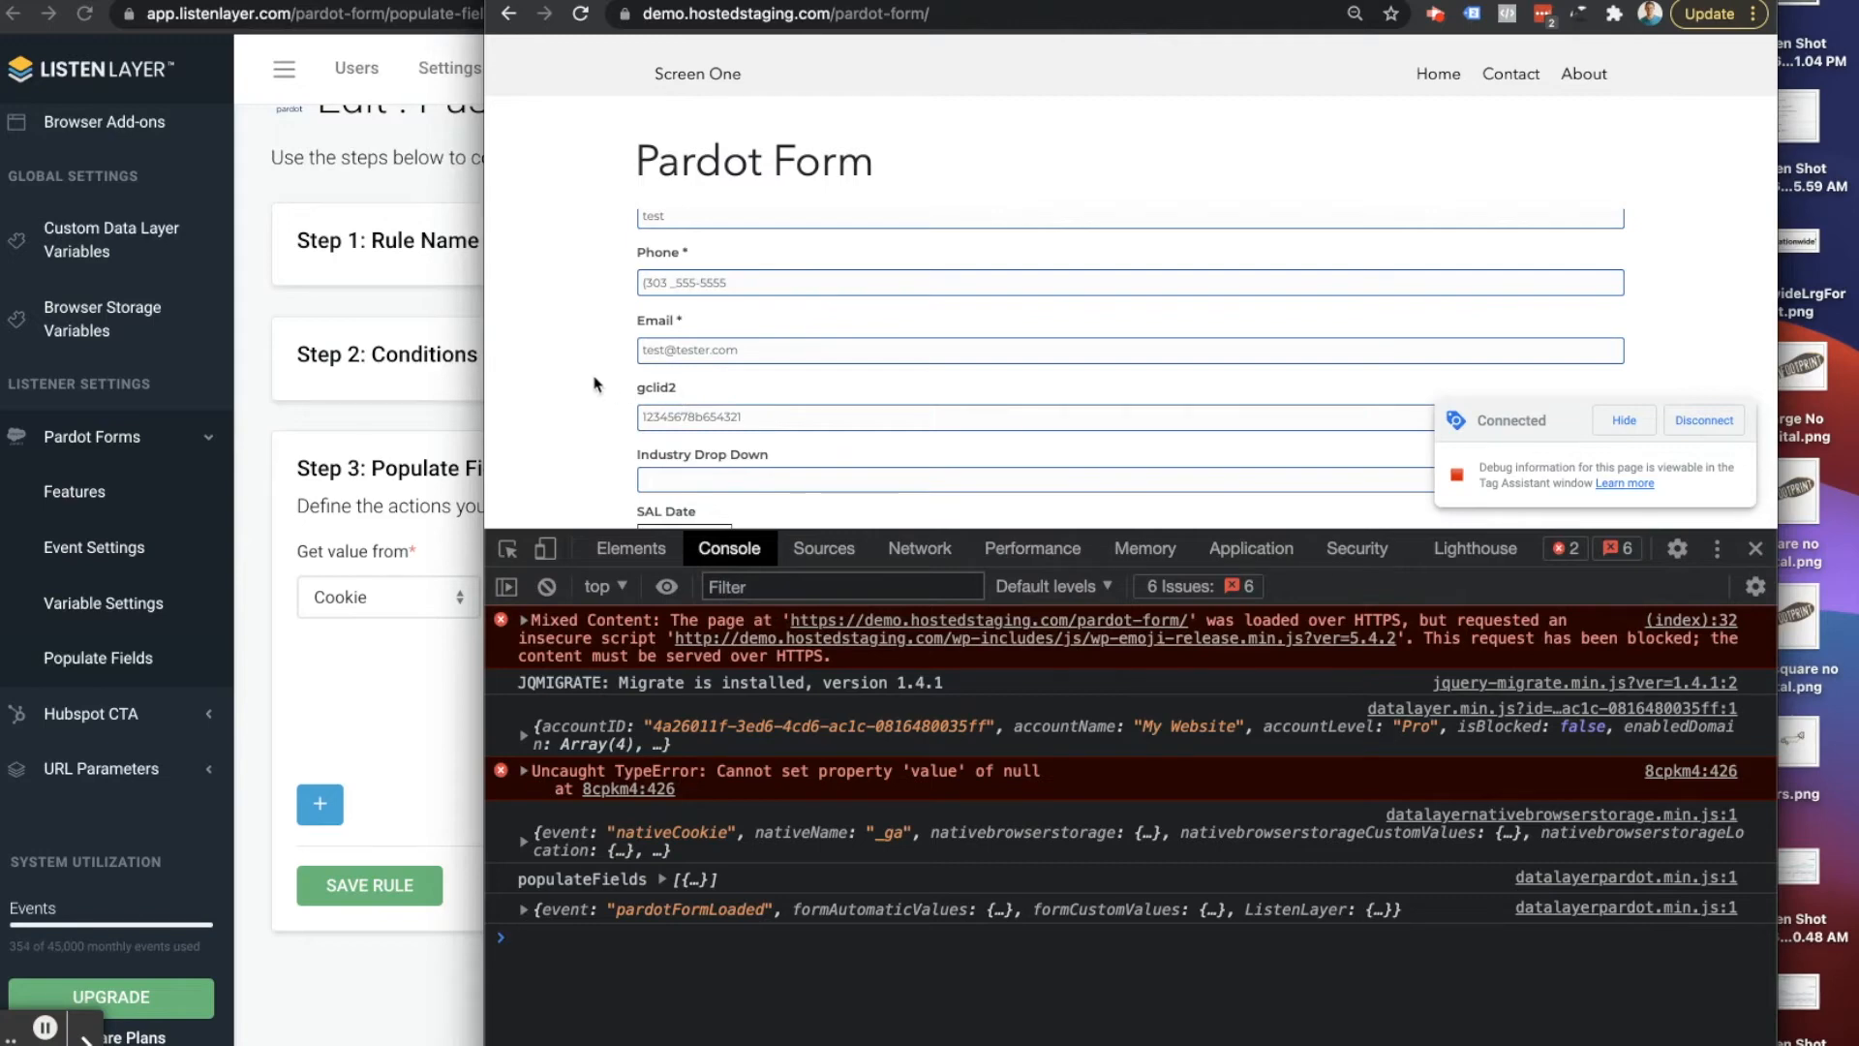
key("super+equal")
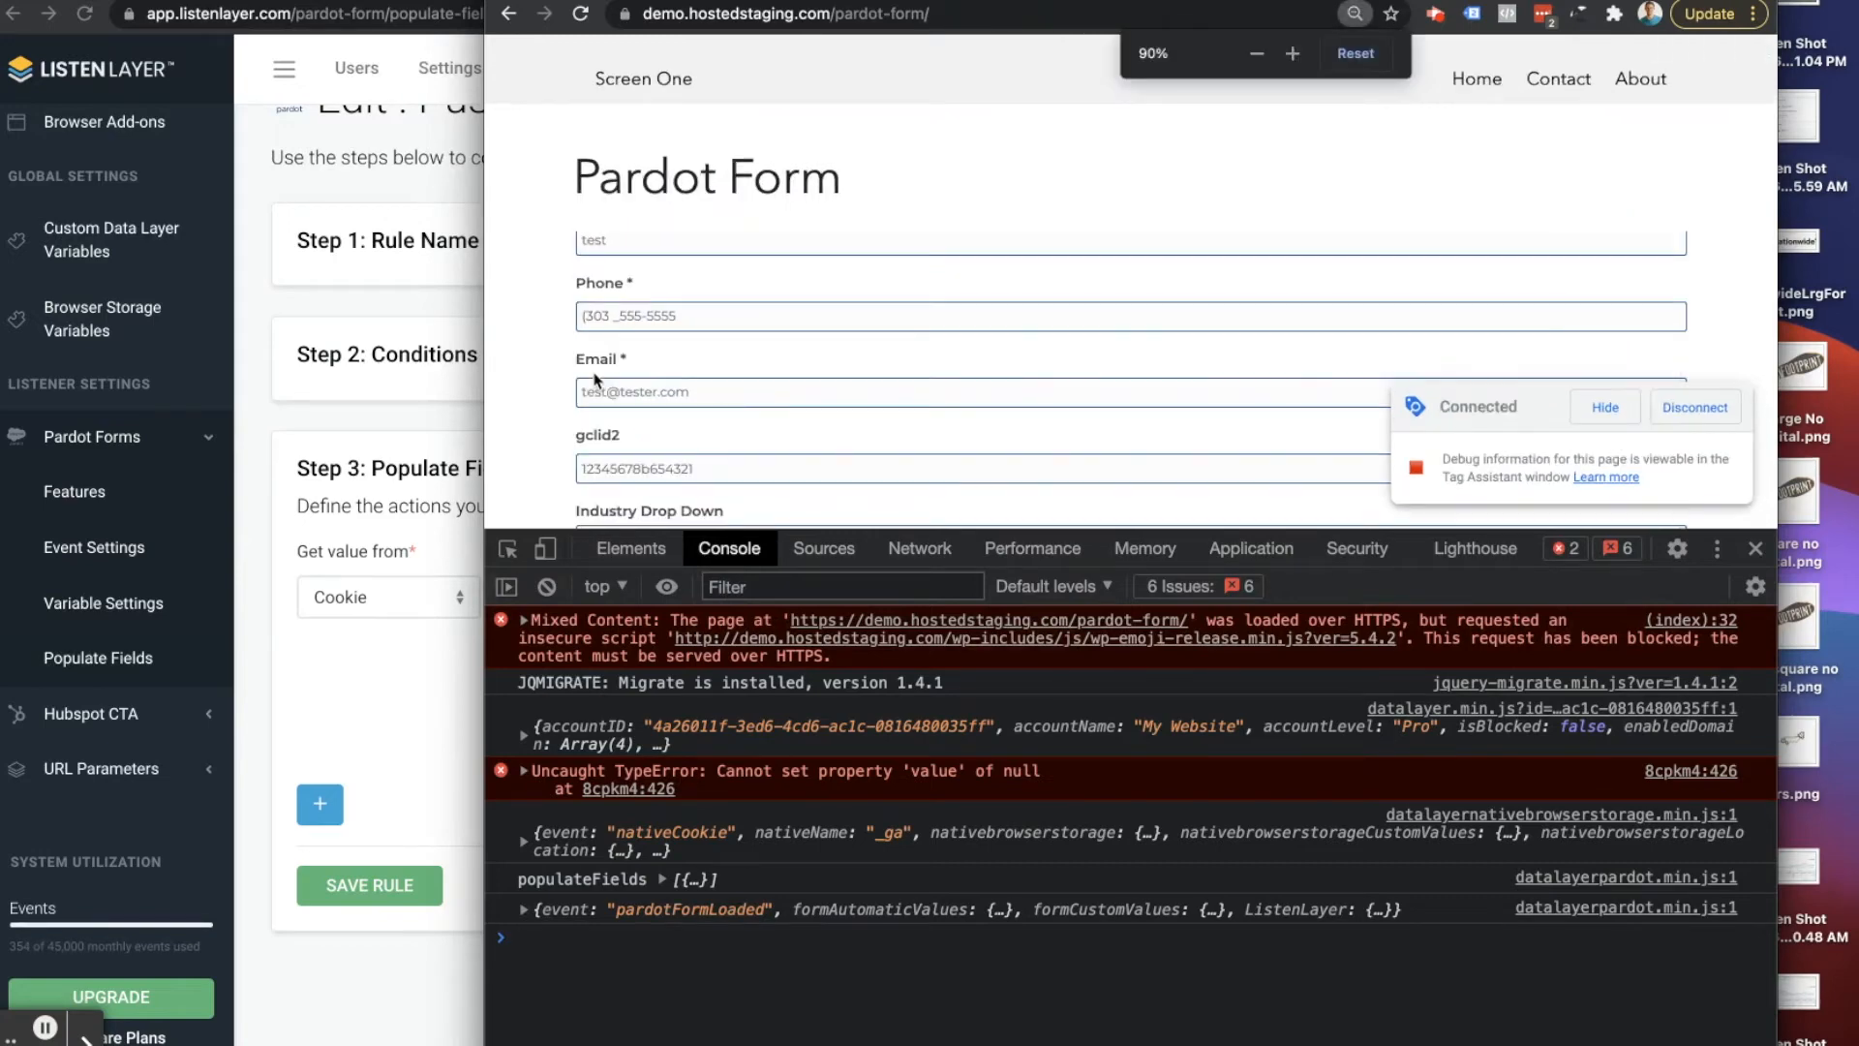
key("super+equal")
scroll(716, 428, "down", 3)
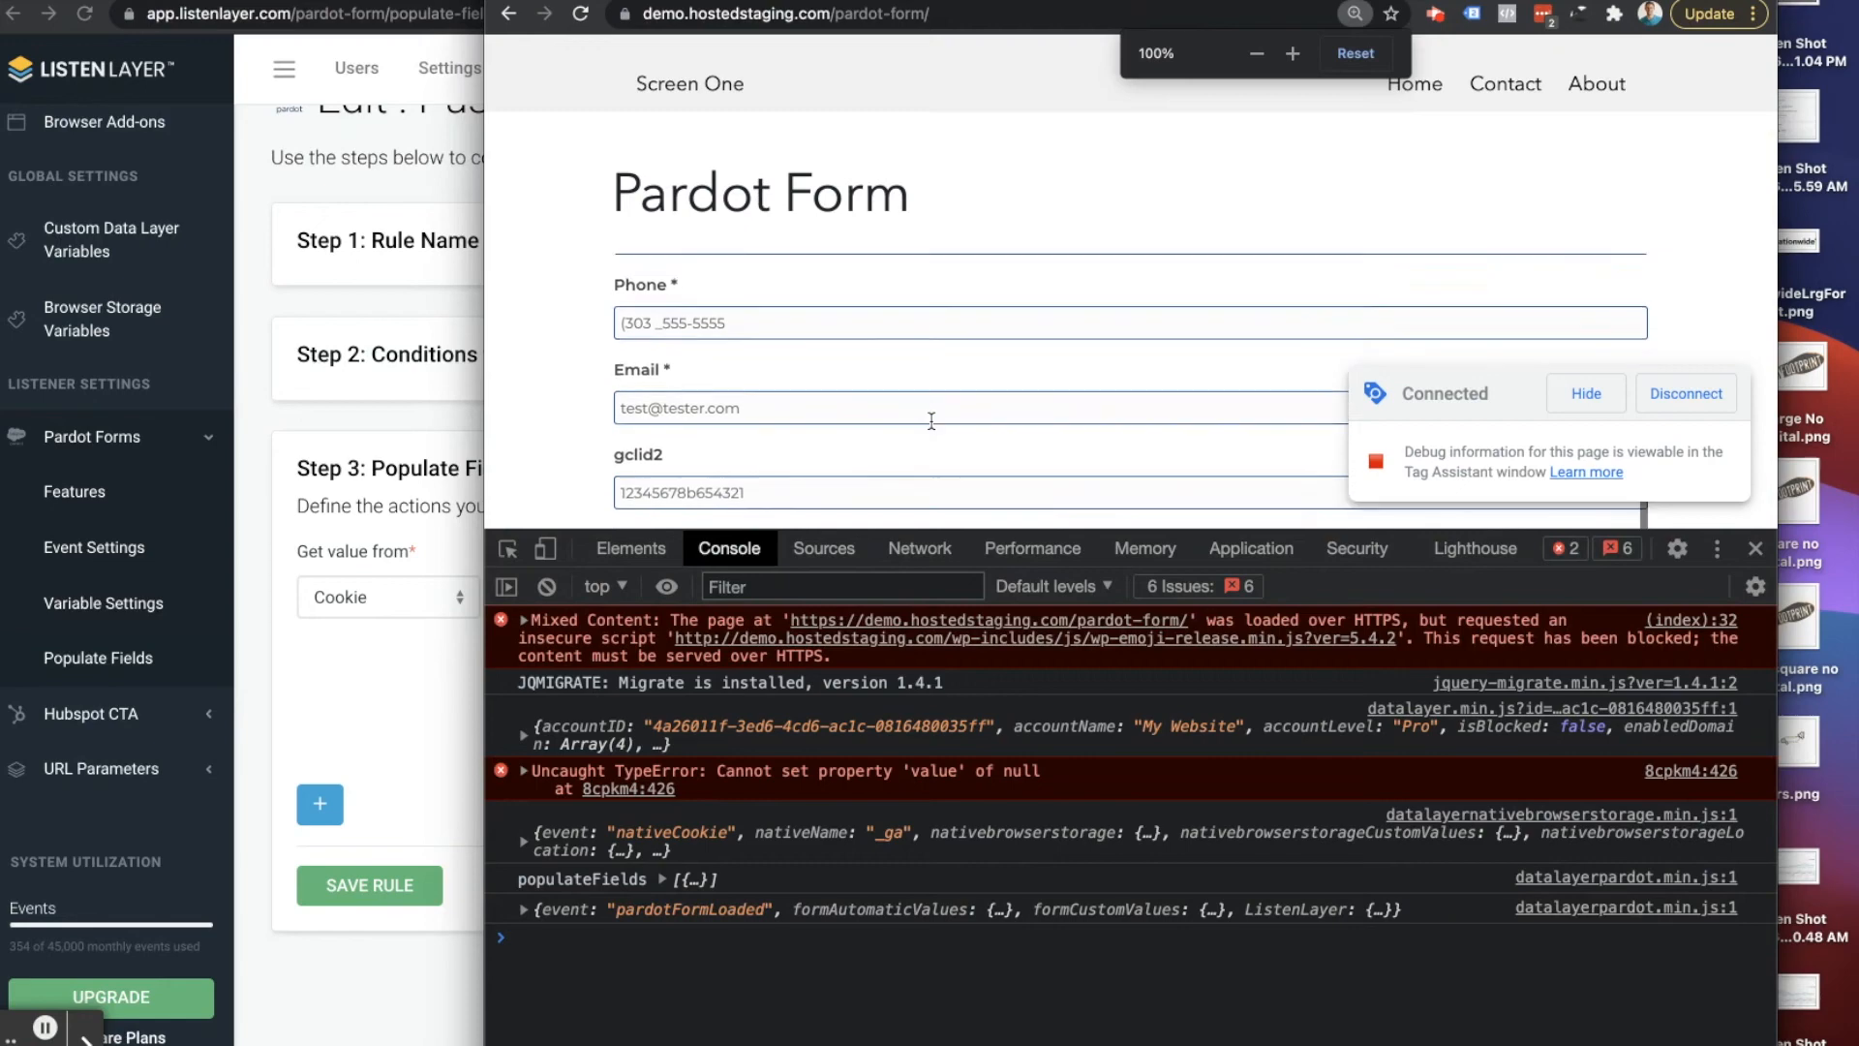
left_click_drag(745, 362, 612, 364)
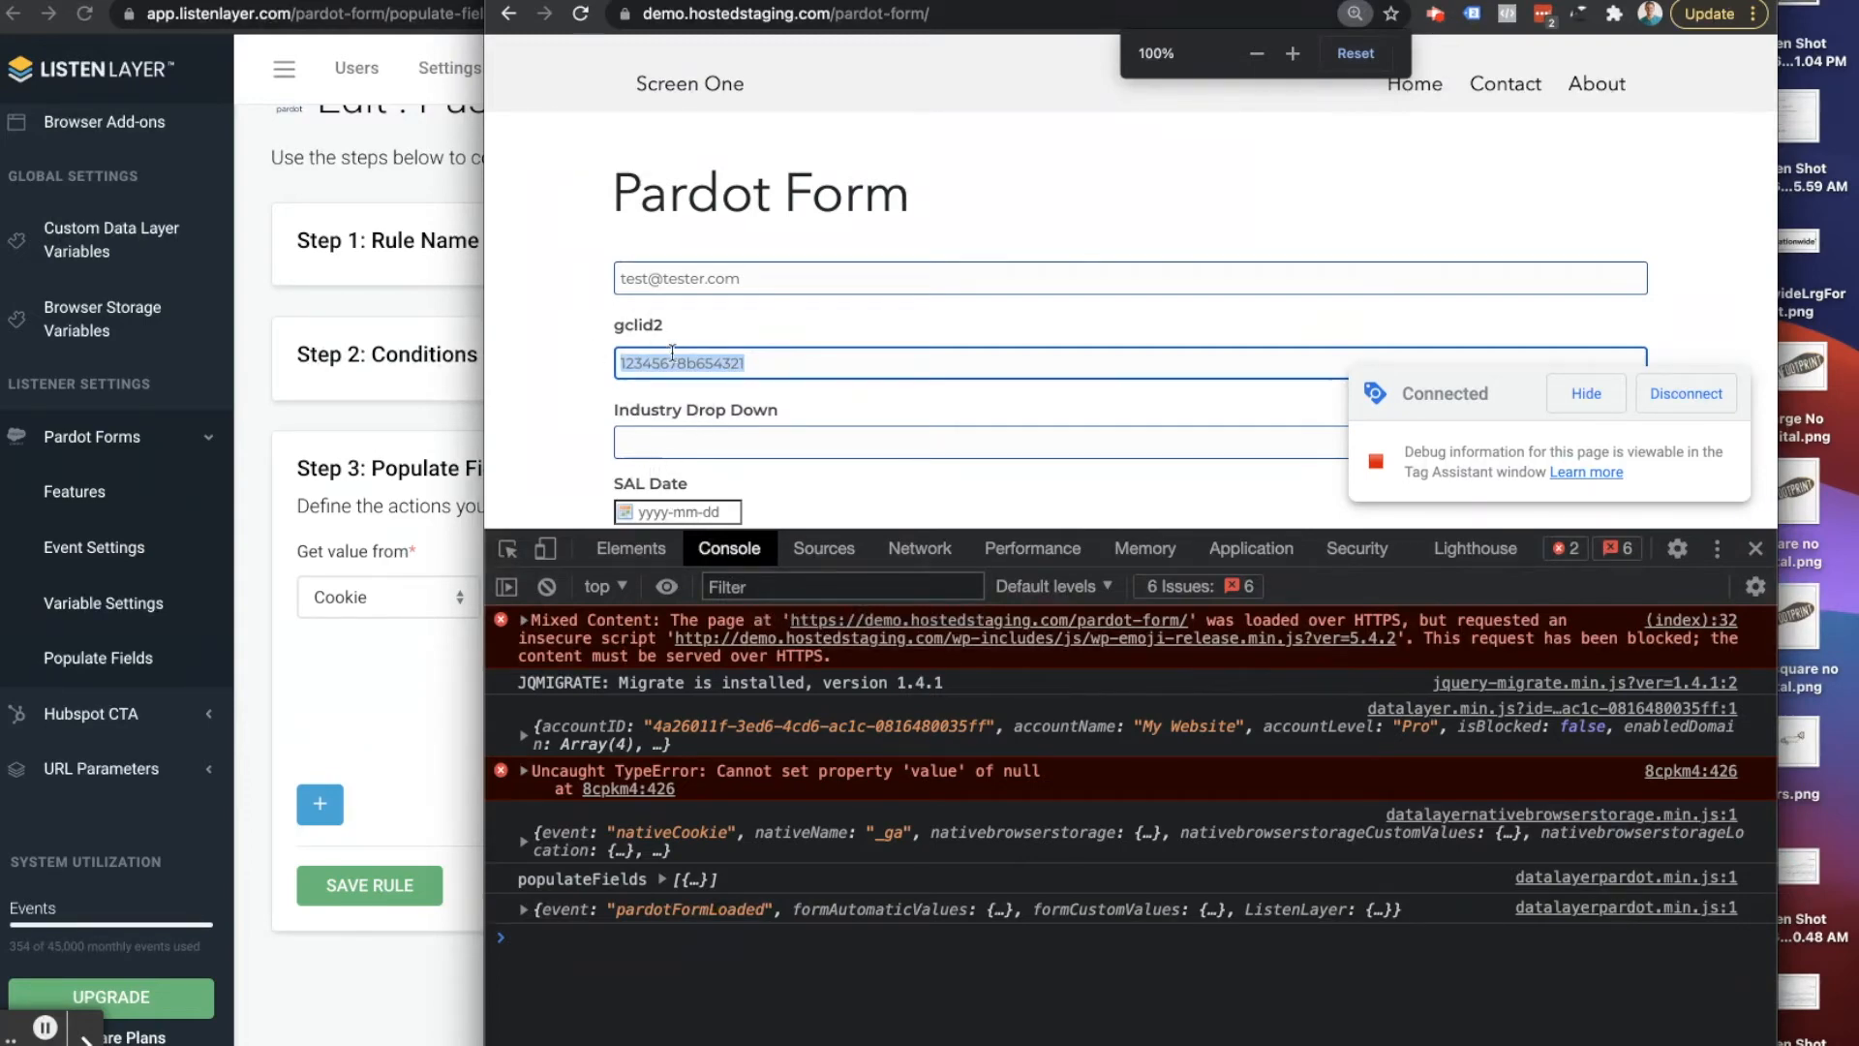
Step: Hide the Tag Assistant notice and expand the pardotFormLoaded event in the console
left_click(1585, 396)
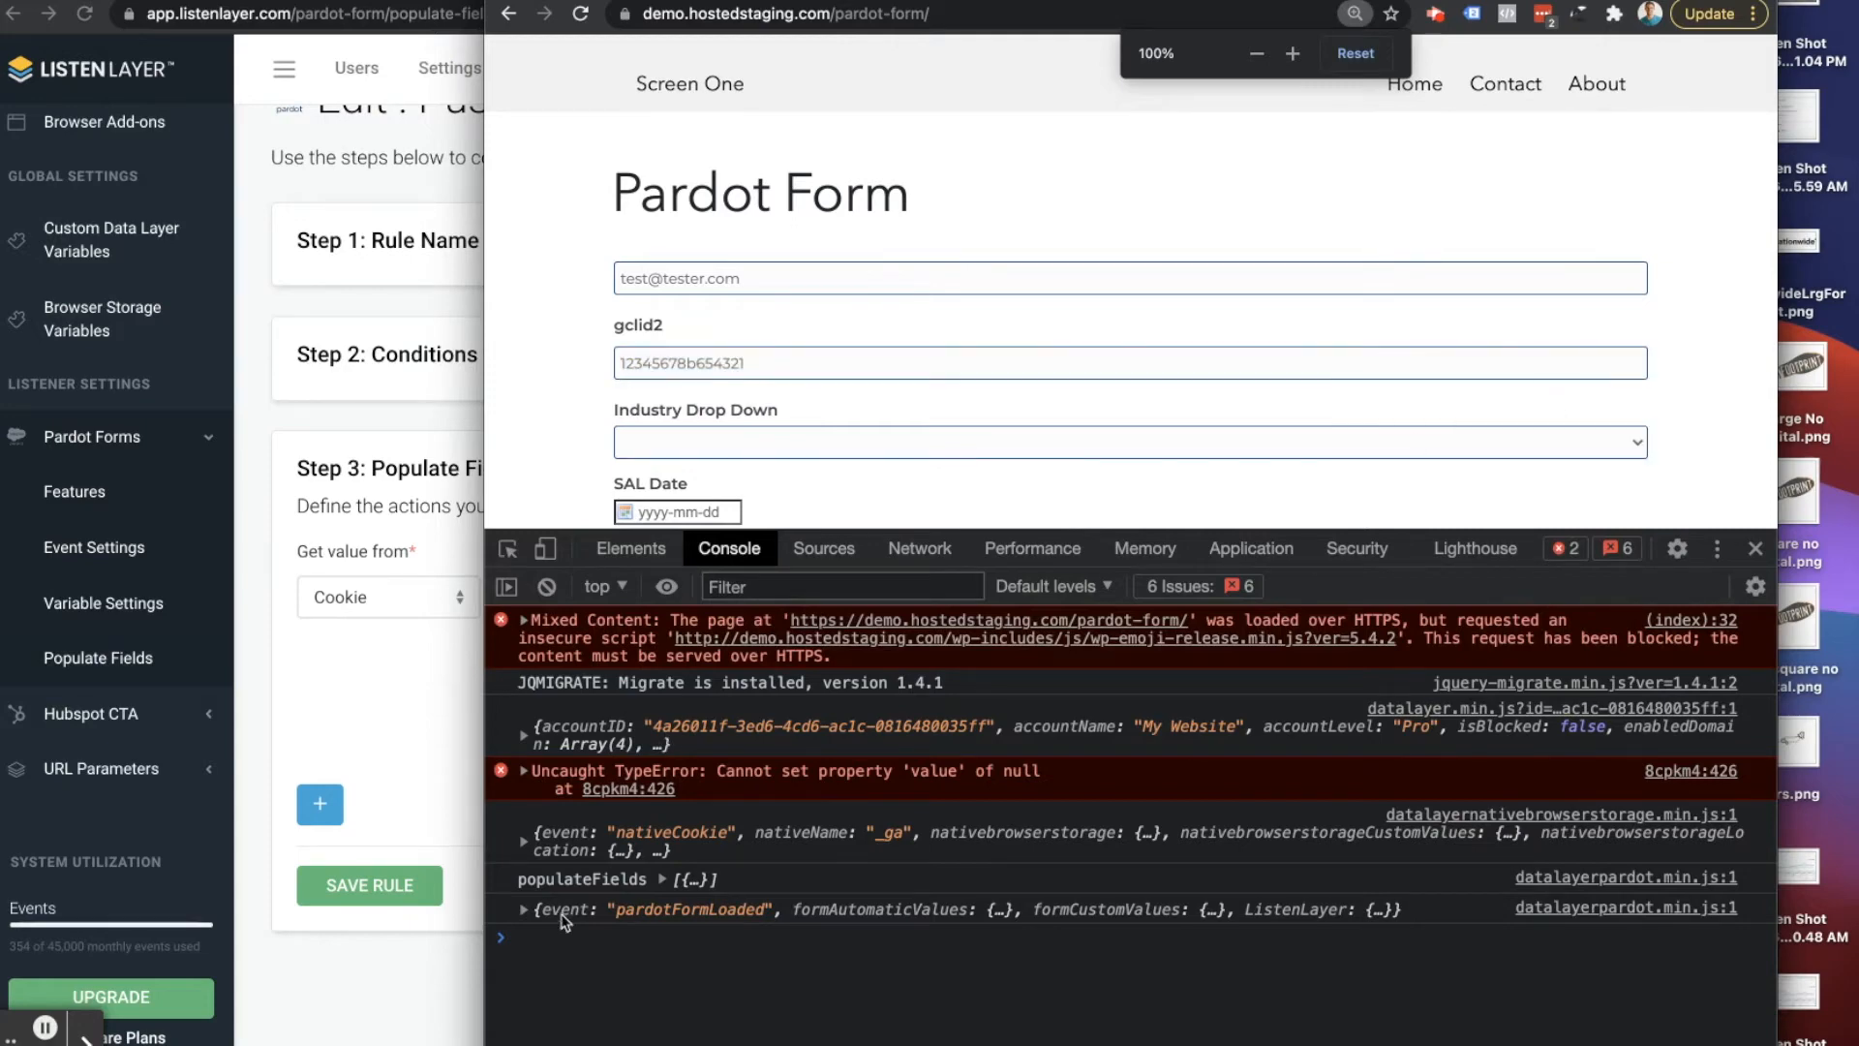
left_click(525, 910)
scroll(639, 925, "down", 1)
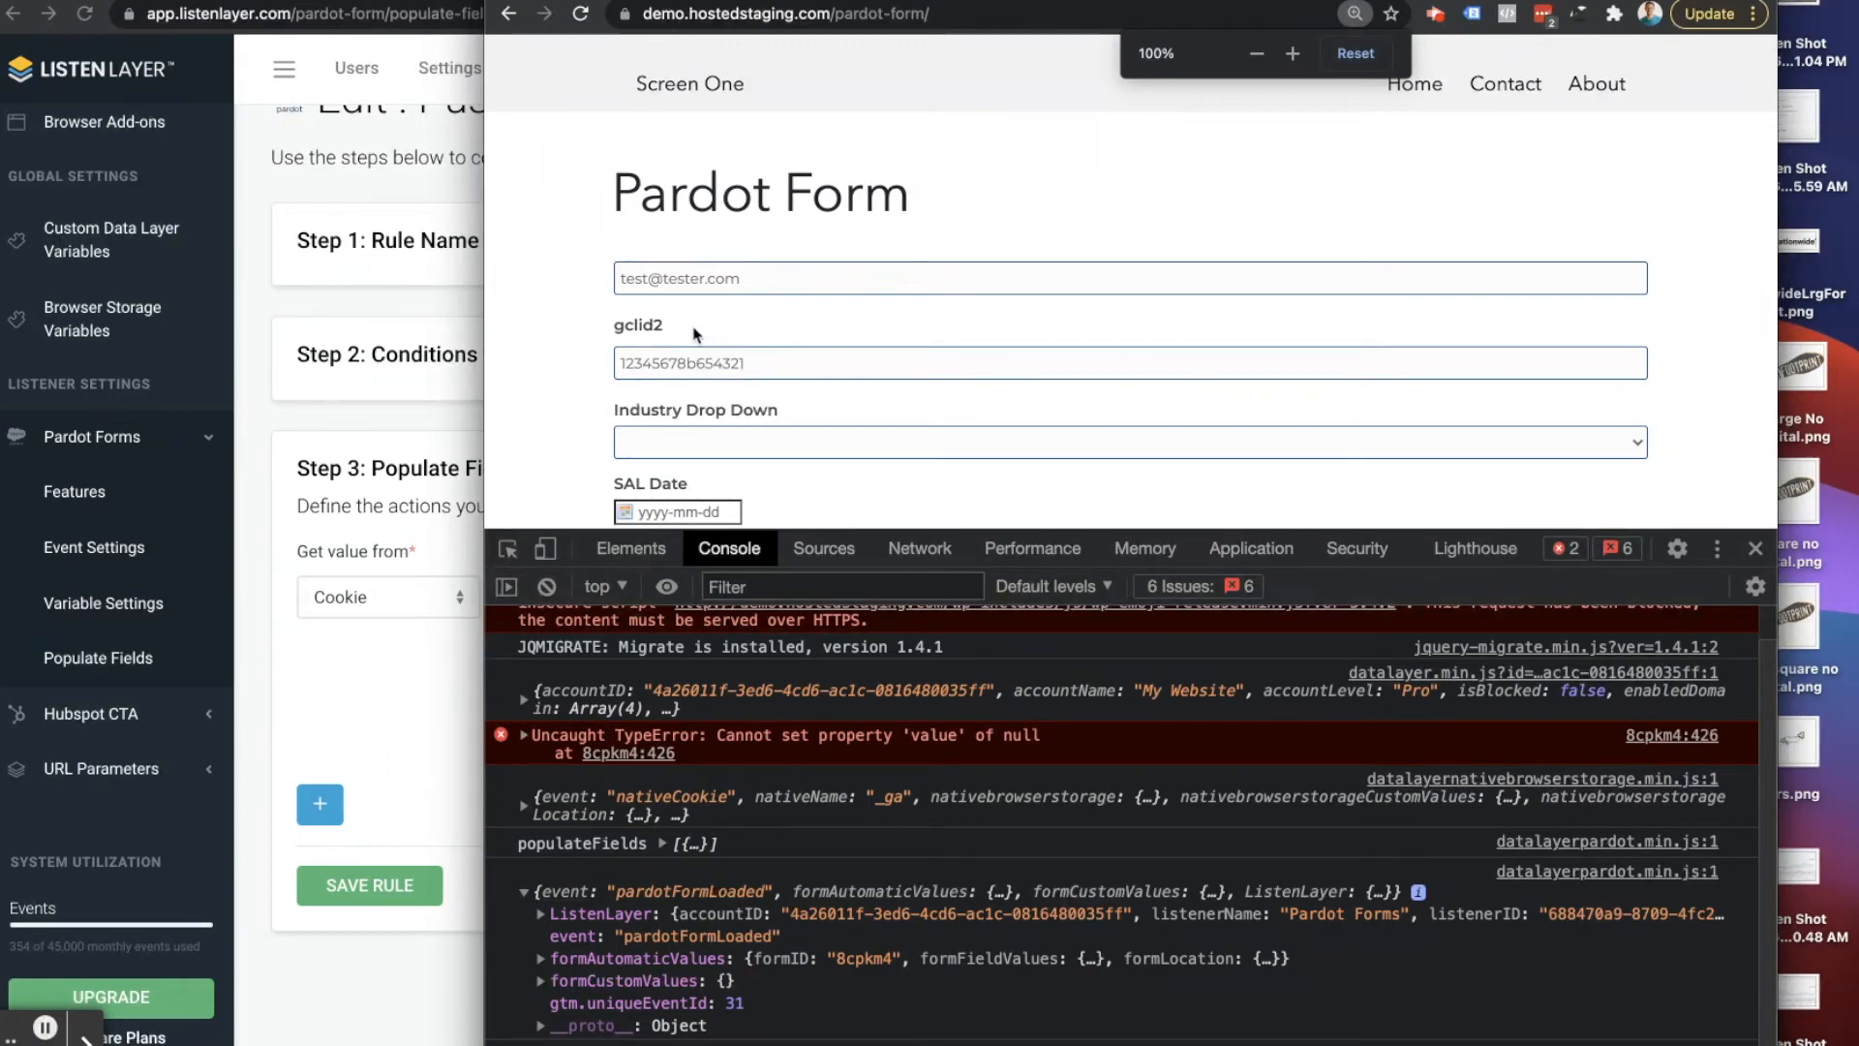
Step: Inspect the gclid2 form field and examine the class names of its enclosing paragraph in the page's HTML
left_click(759, 363)
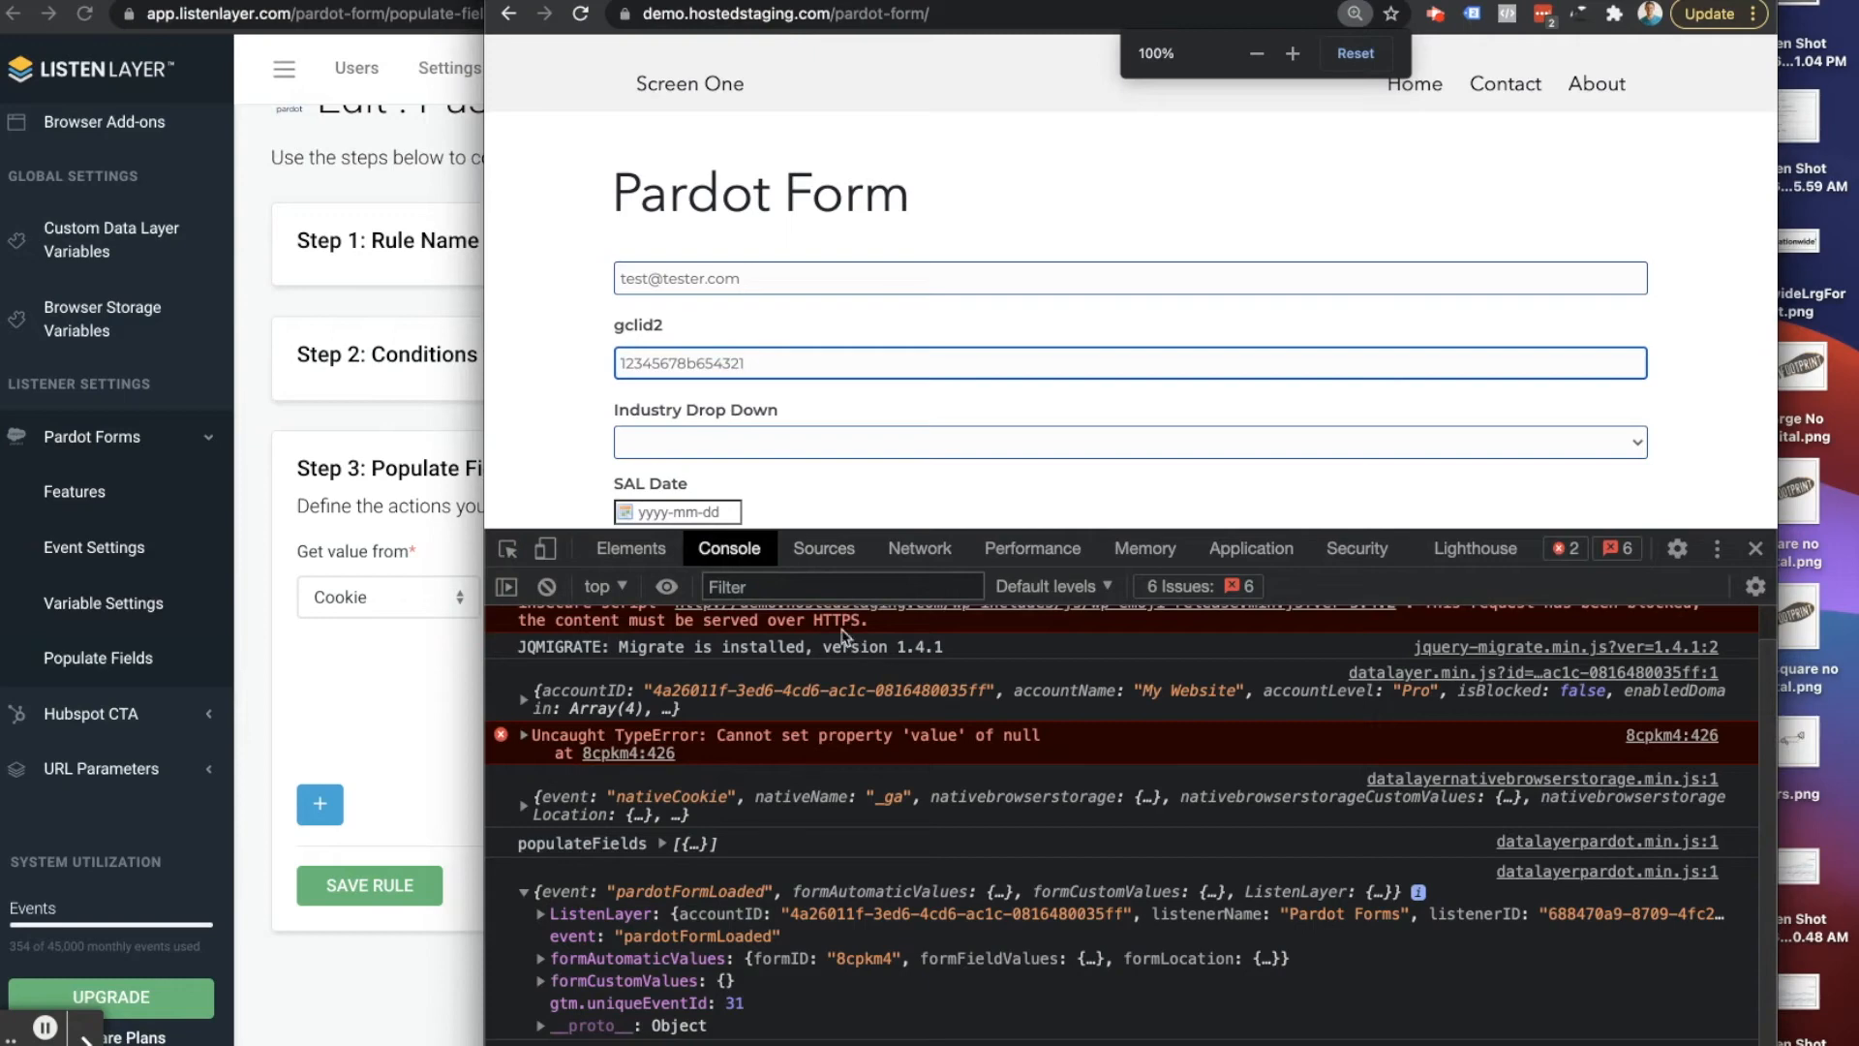
right_click(771, 360)
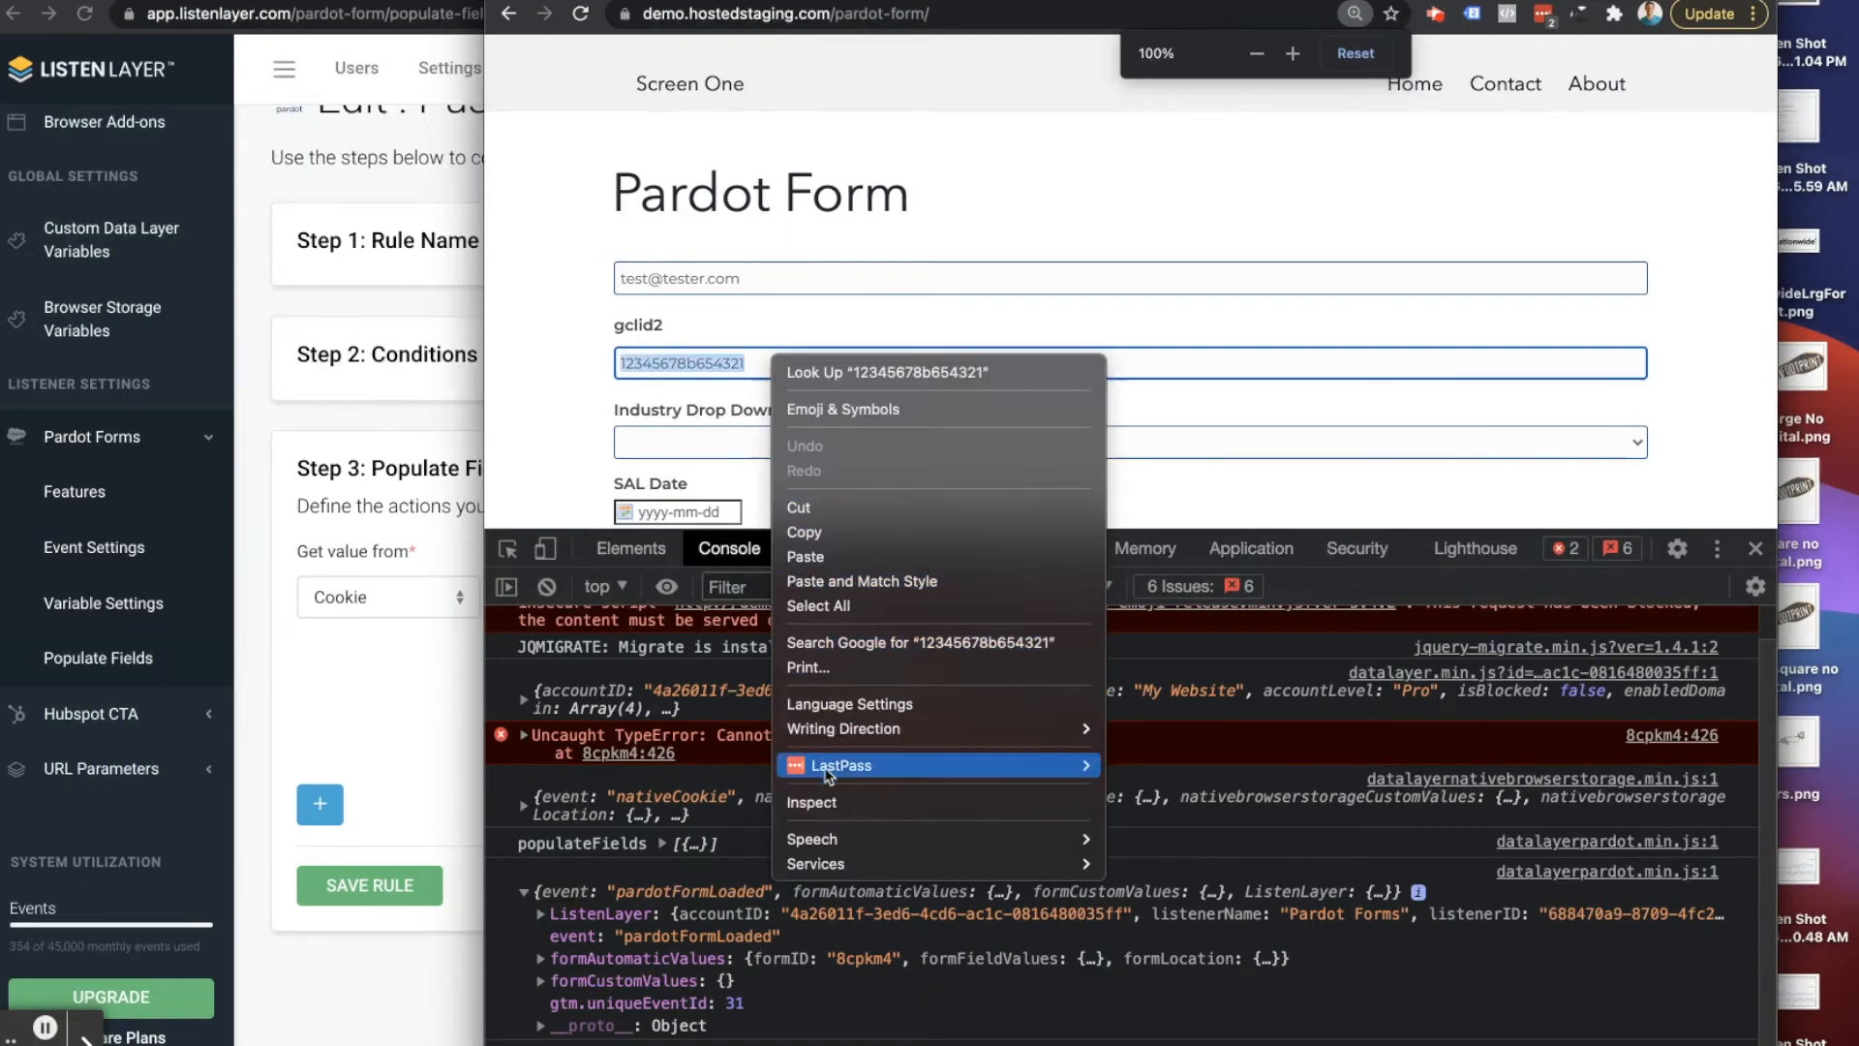
key("Escape")
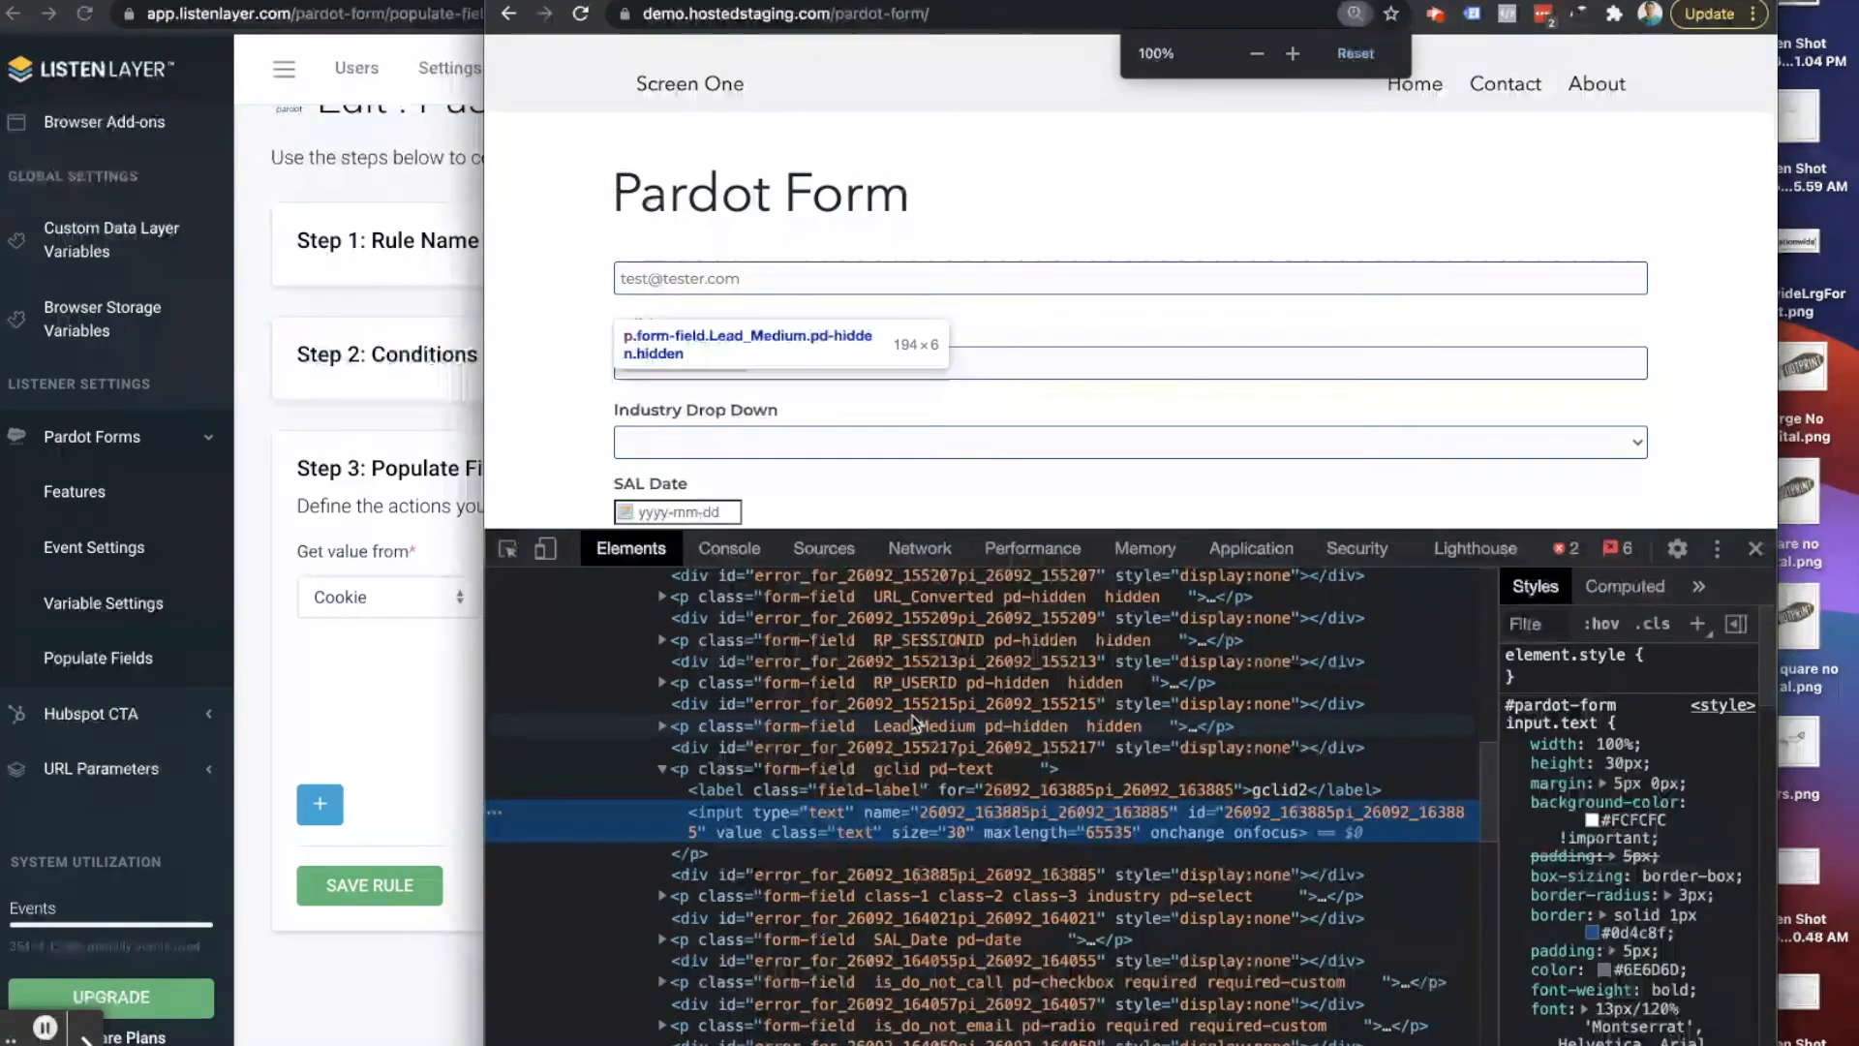
left_click_drag(1438, 531, 1162, 398)
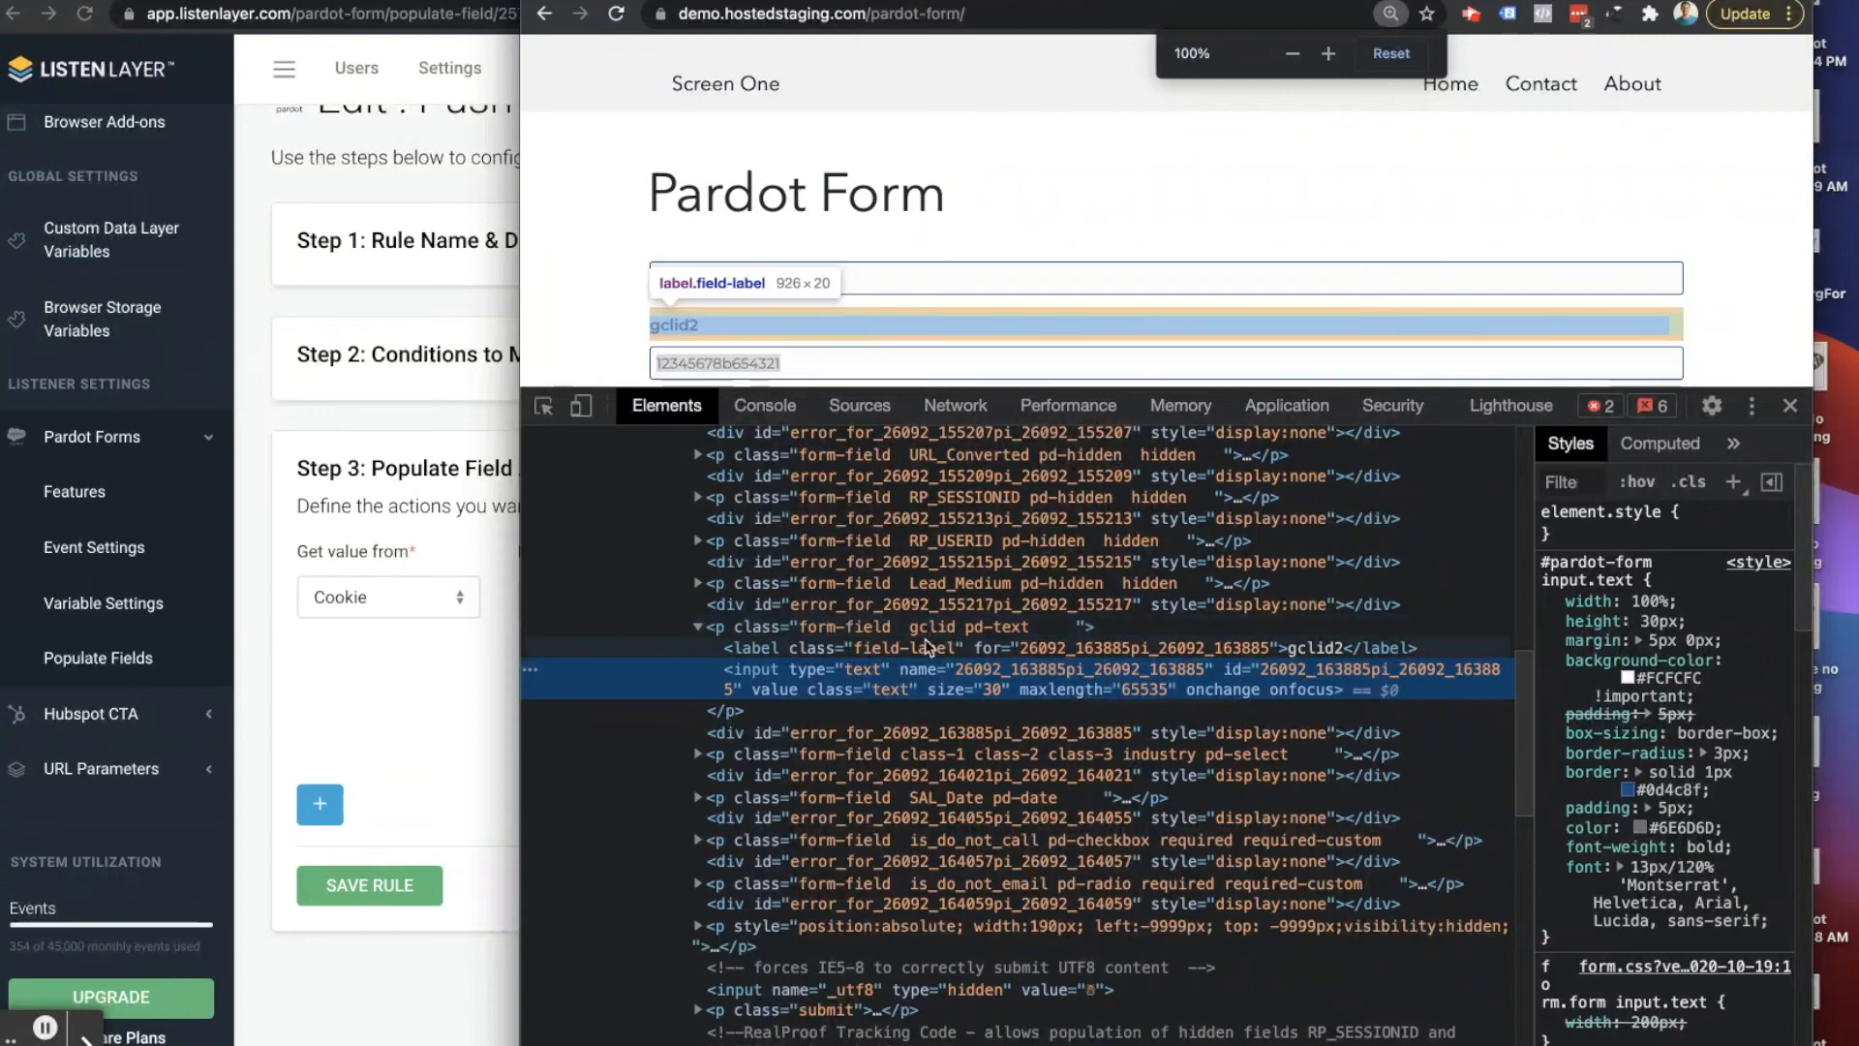
scroll(951, 651, "up", 1)
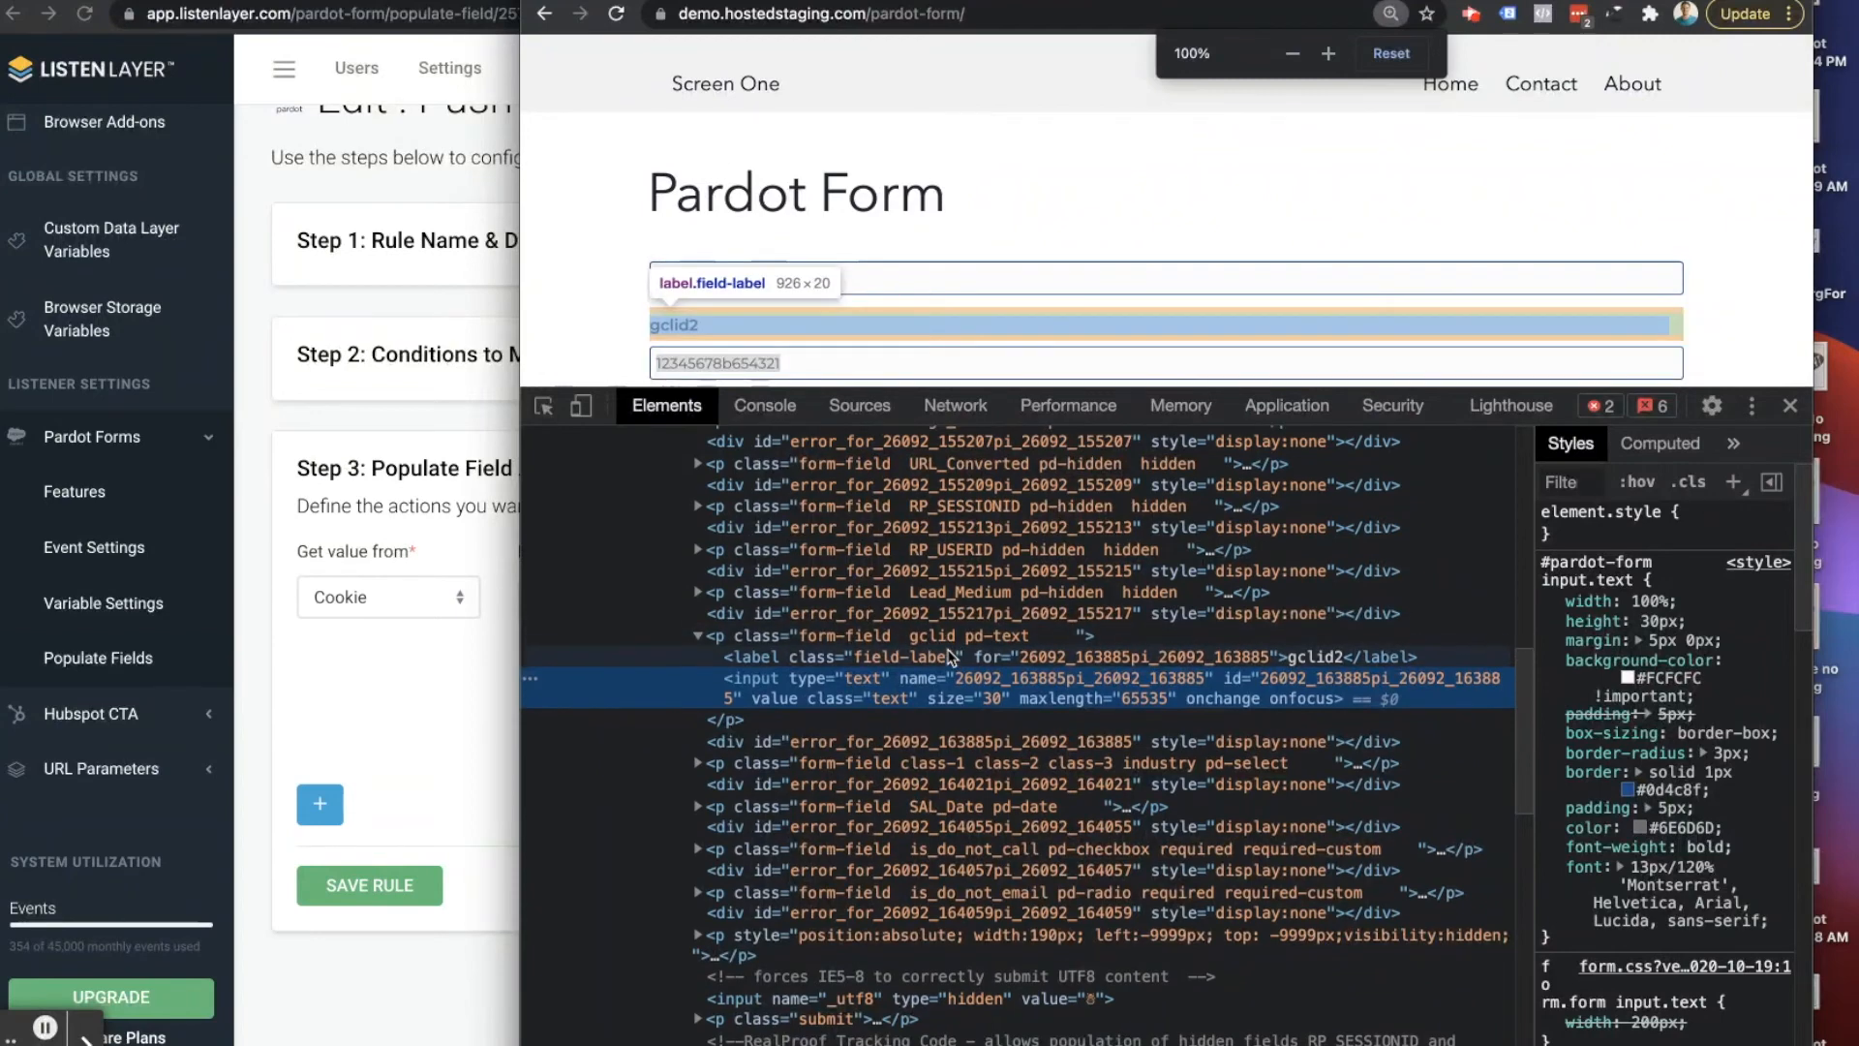
Step: Return to the Push GCLID rule in ListenLayer and turn off the CSS attribute selector for the target field
left_click(431, 674)
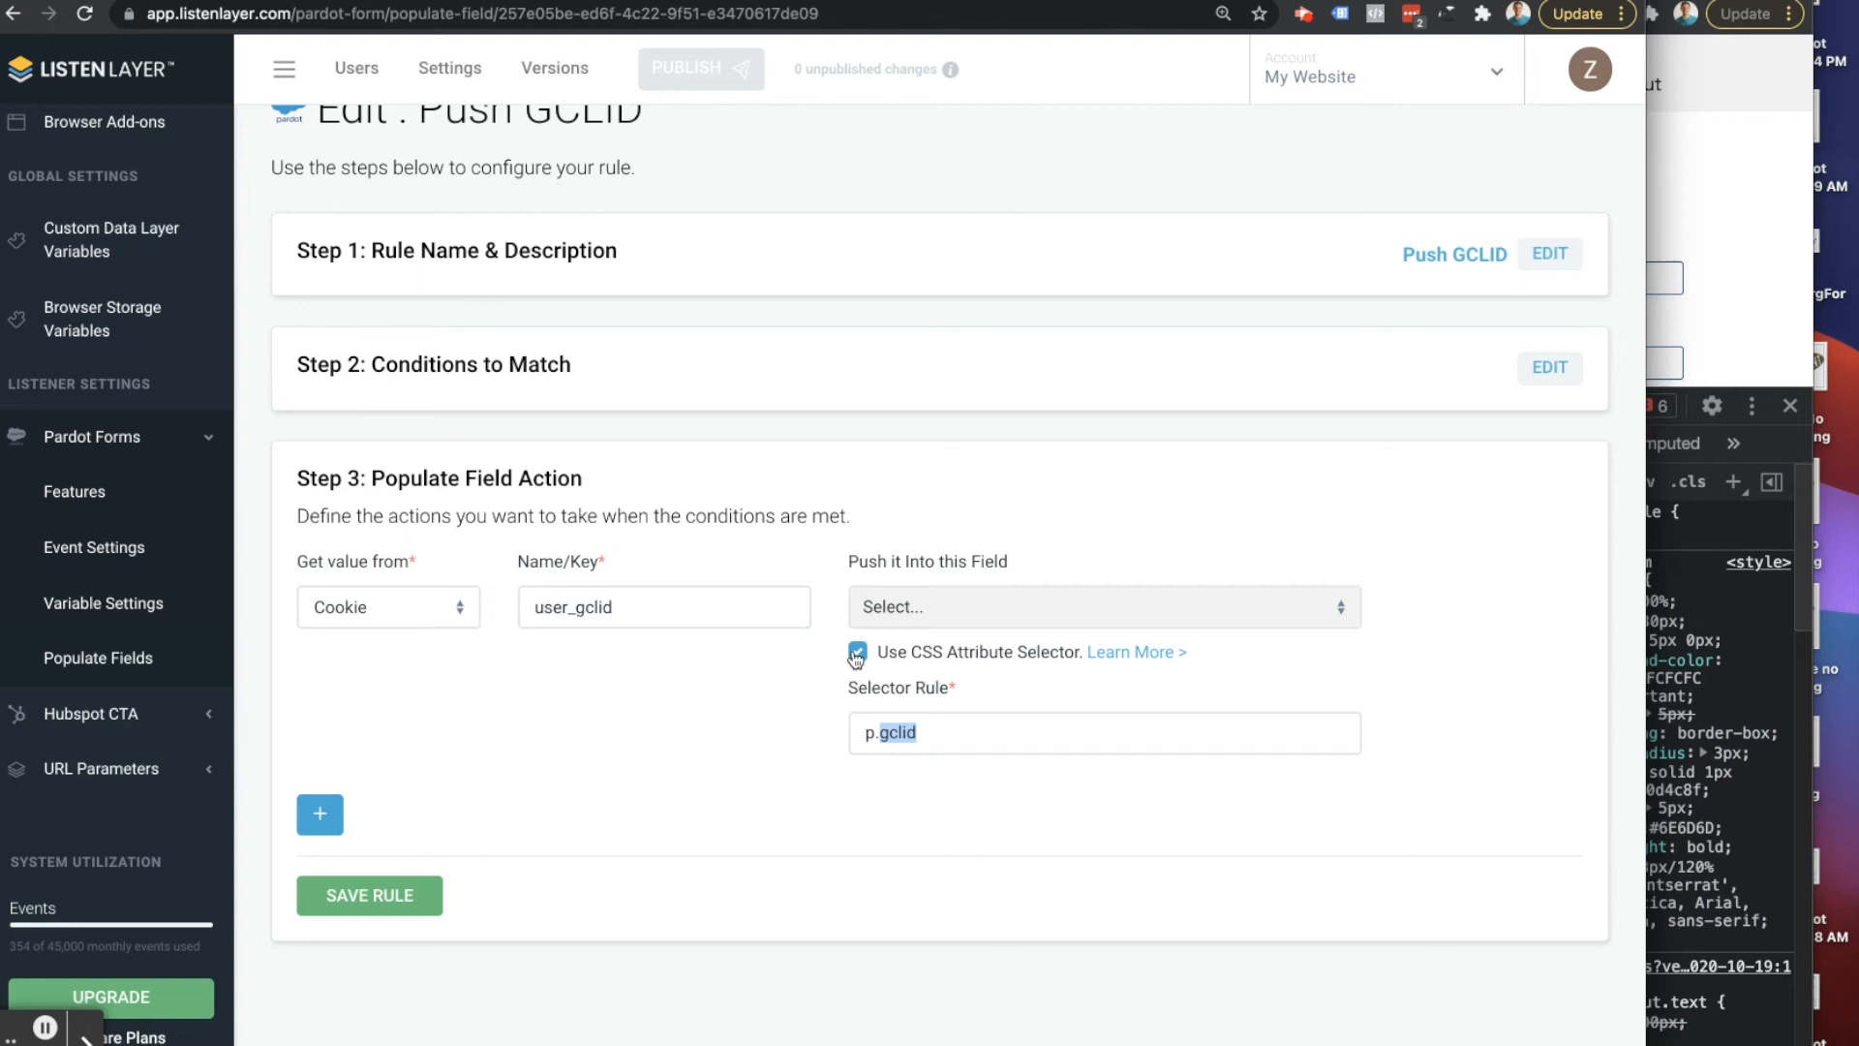
left_click_drag(920, 732, 839, 741)
left_click(858, 651)
Step: Examine the Pardot form fields offered as targets for the user_gclid cookie value, leaving the field unselected
left_click(958, 606)
scroll(993, 779, "down", 1)
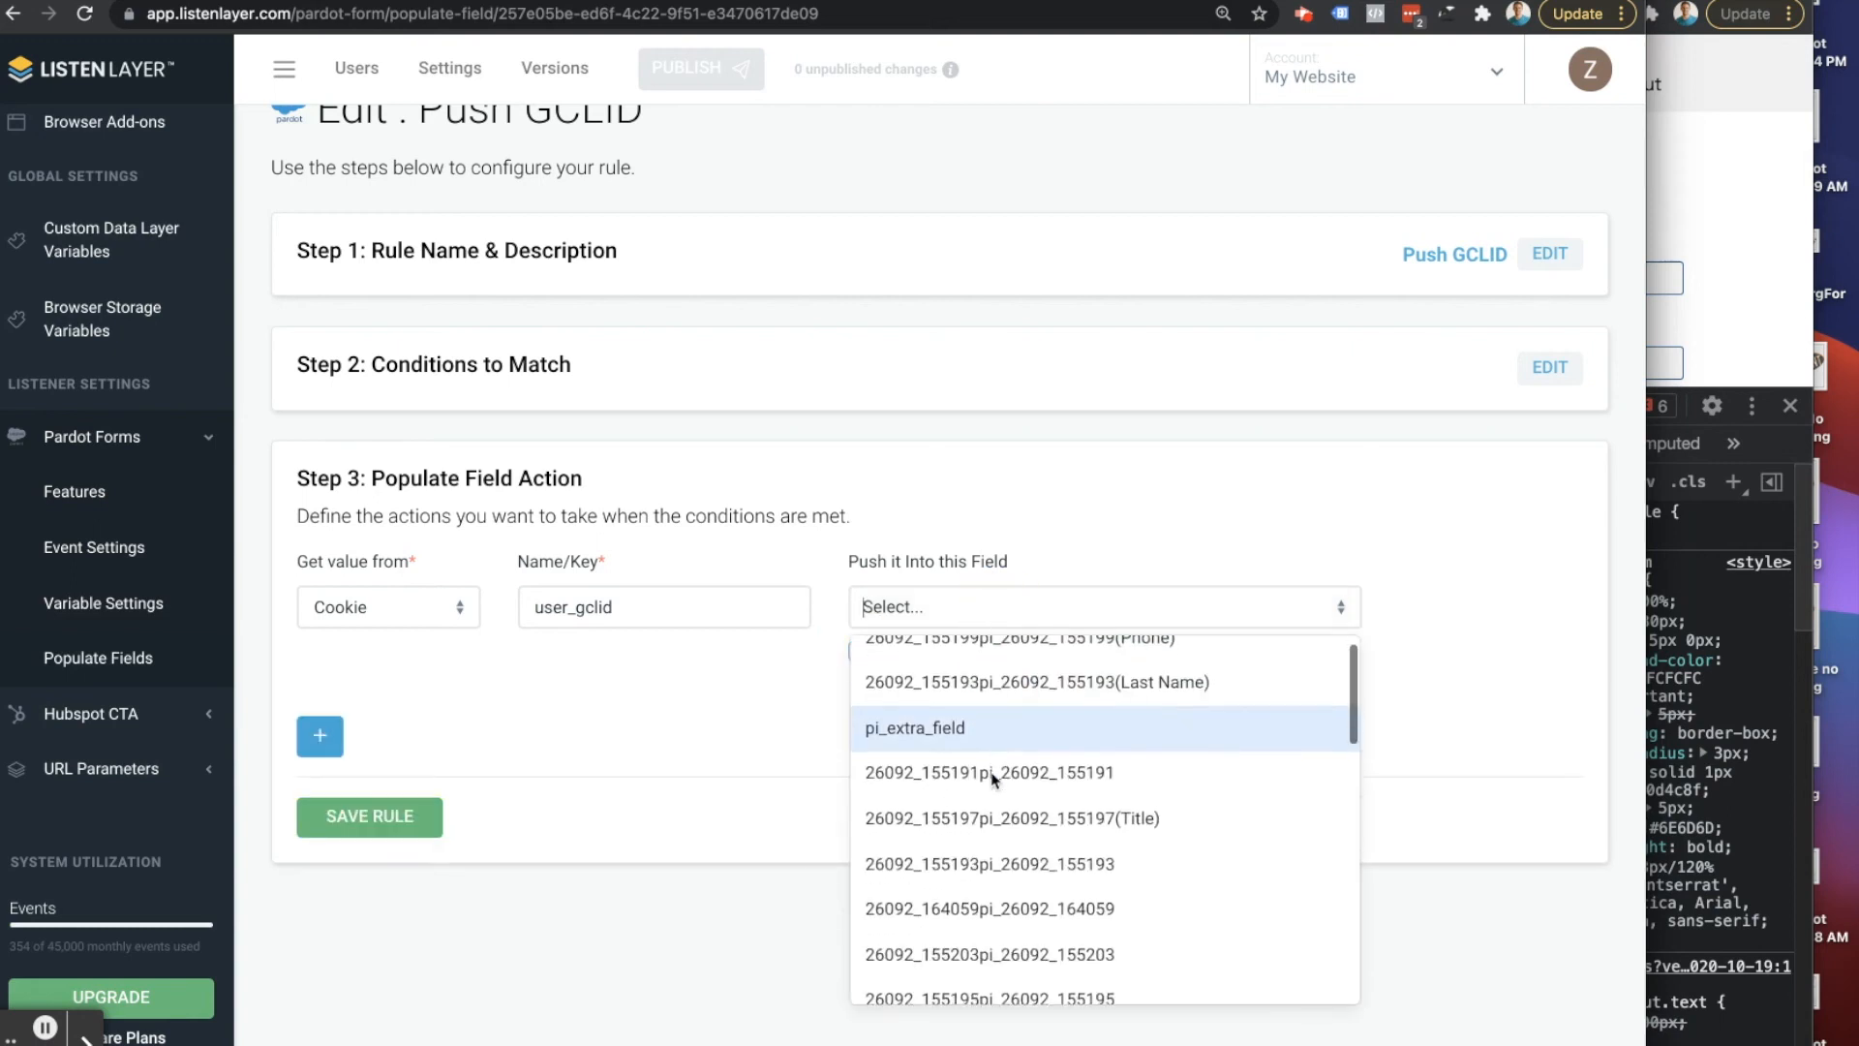
scroll(992, 779, "down", 6)
scroll(993, 779, "down", 2)
scroll(993, 779, "up", 5)
scroll(992, 778, "up", 5)
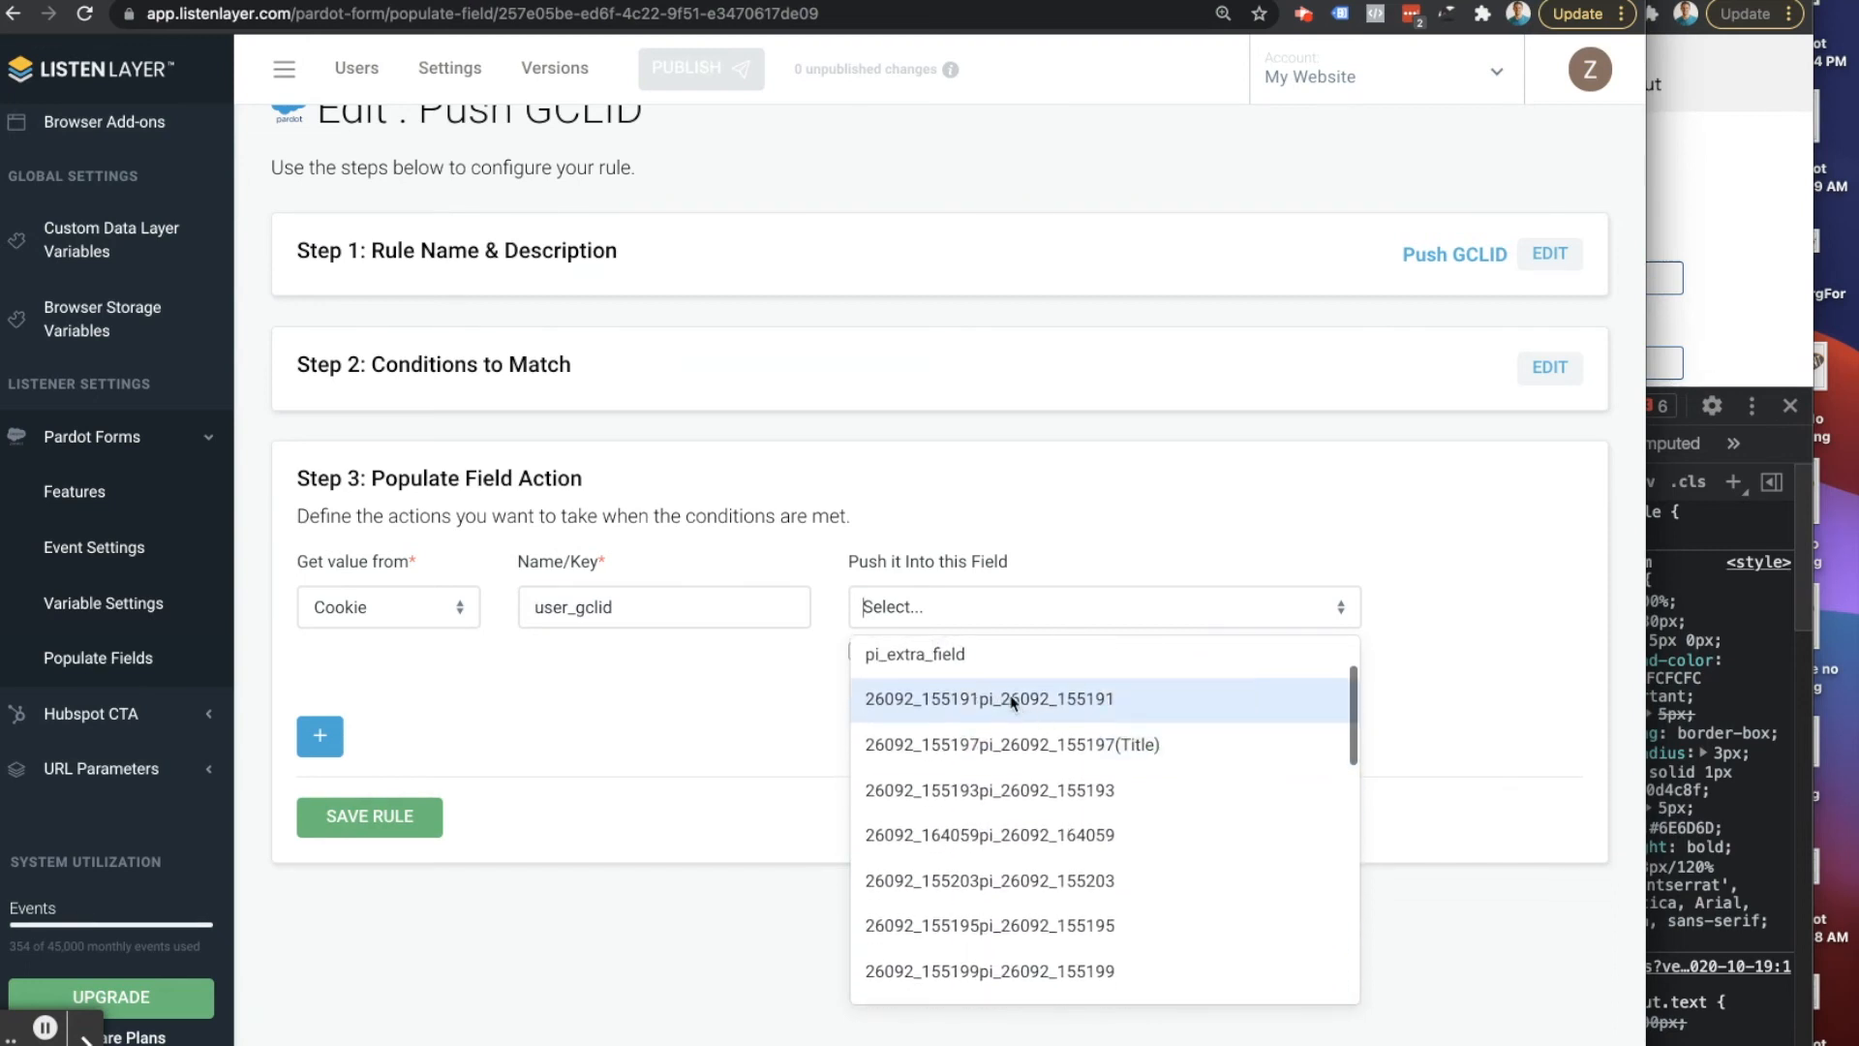
scroll(972, 687, "up", 2)
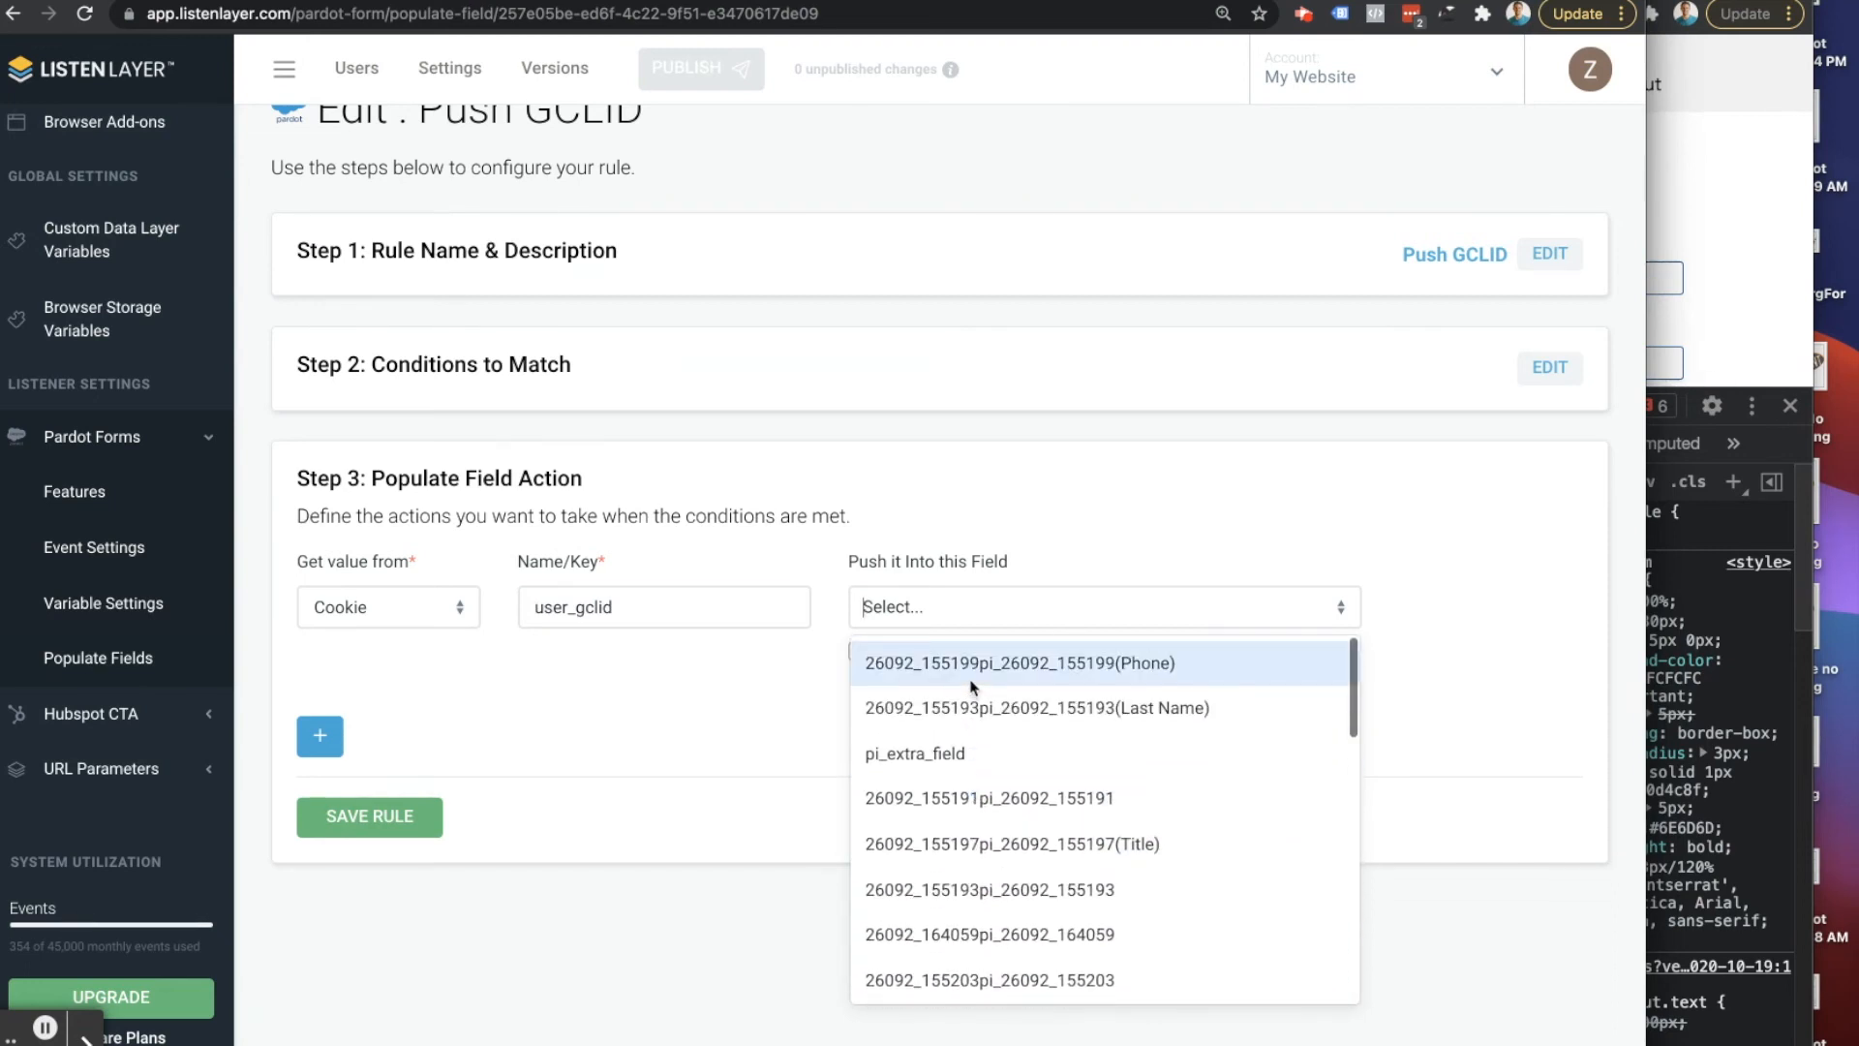
scroll(995, 724, "down", 3)
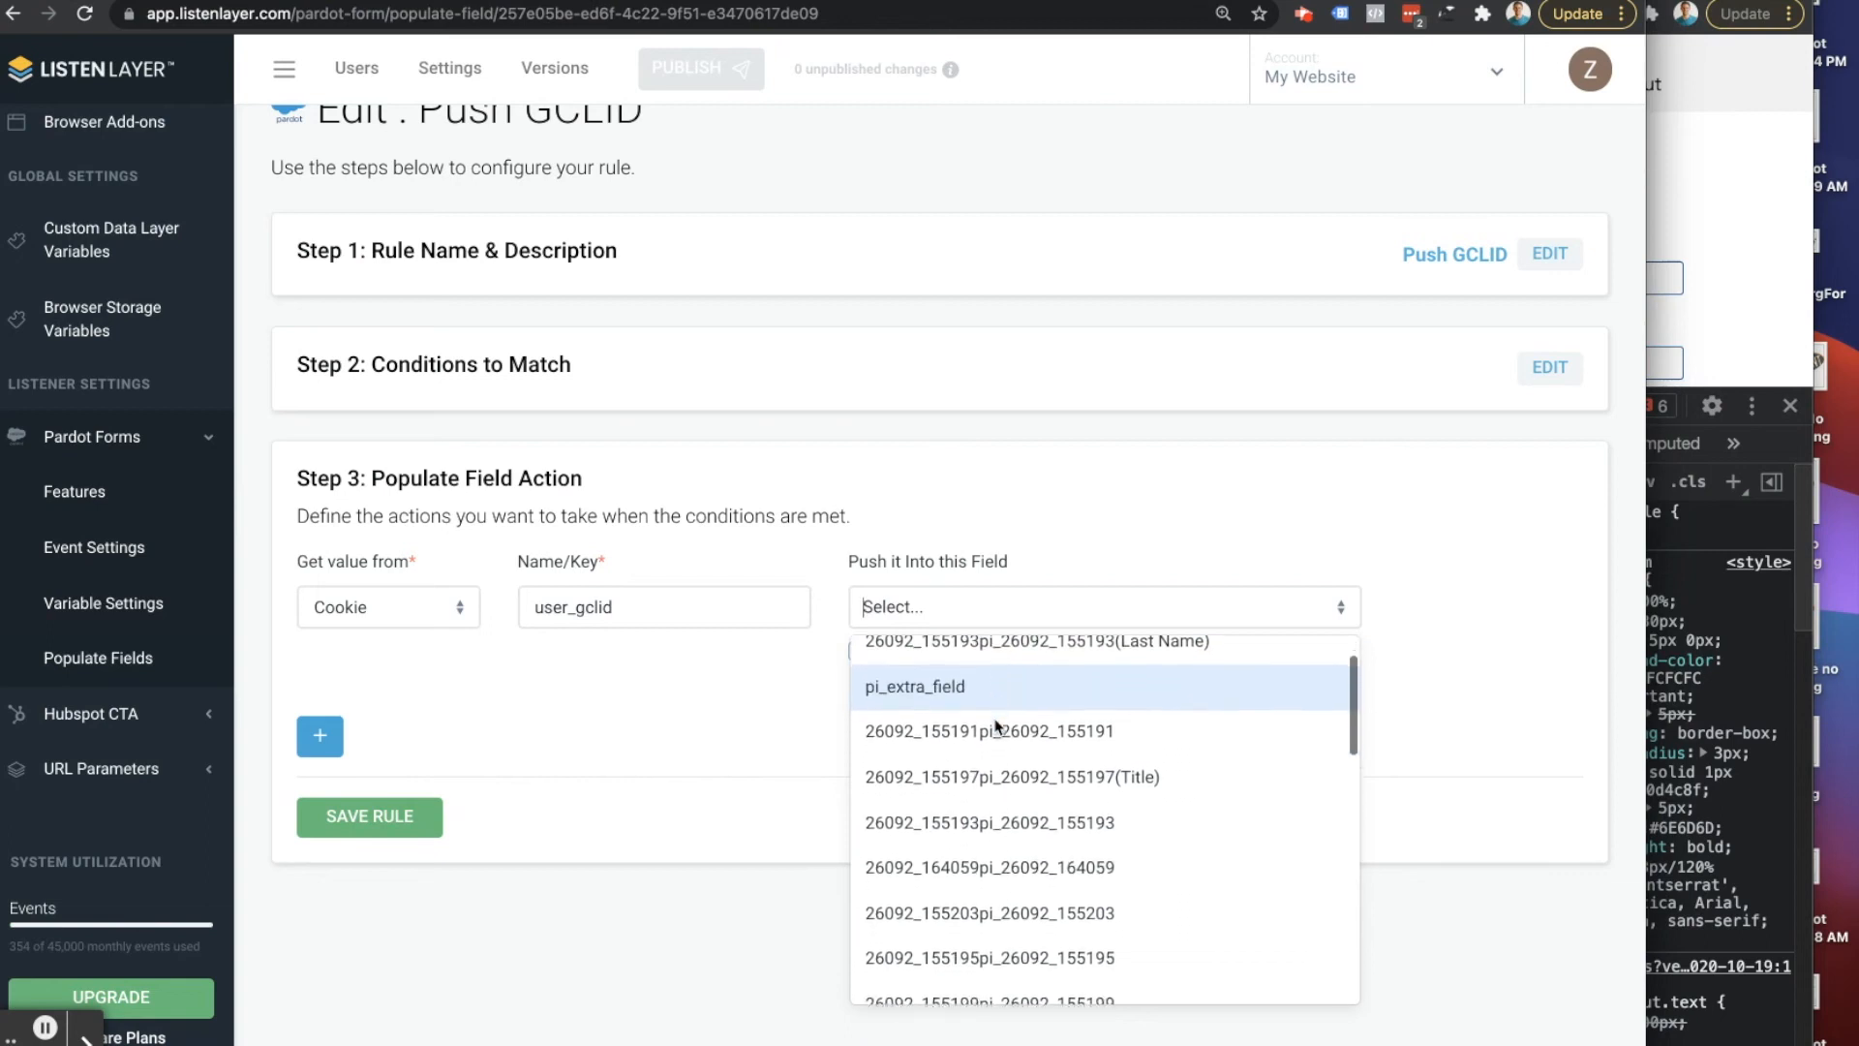
left_click(610, 734)
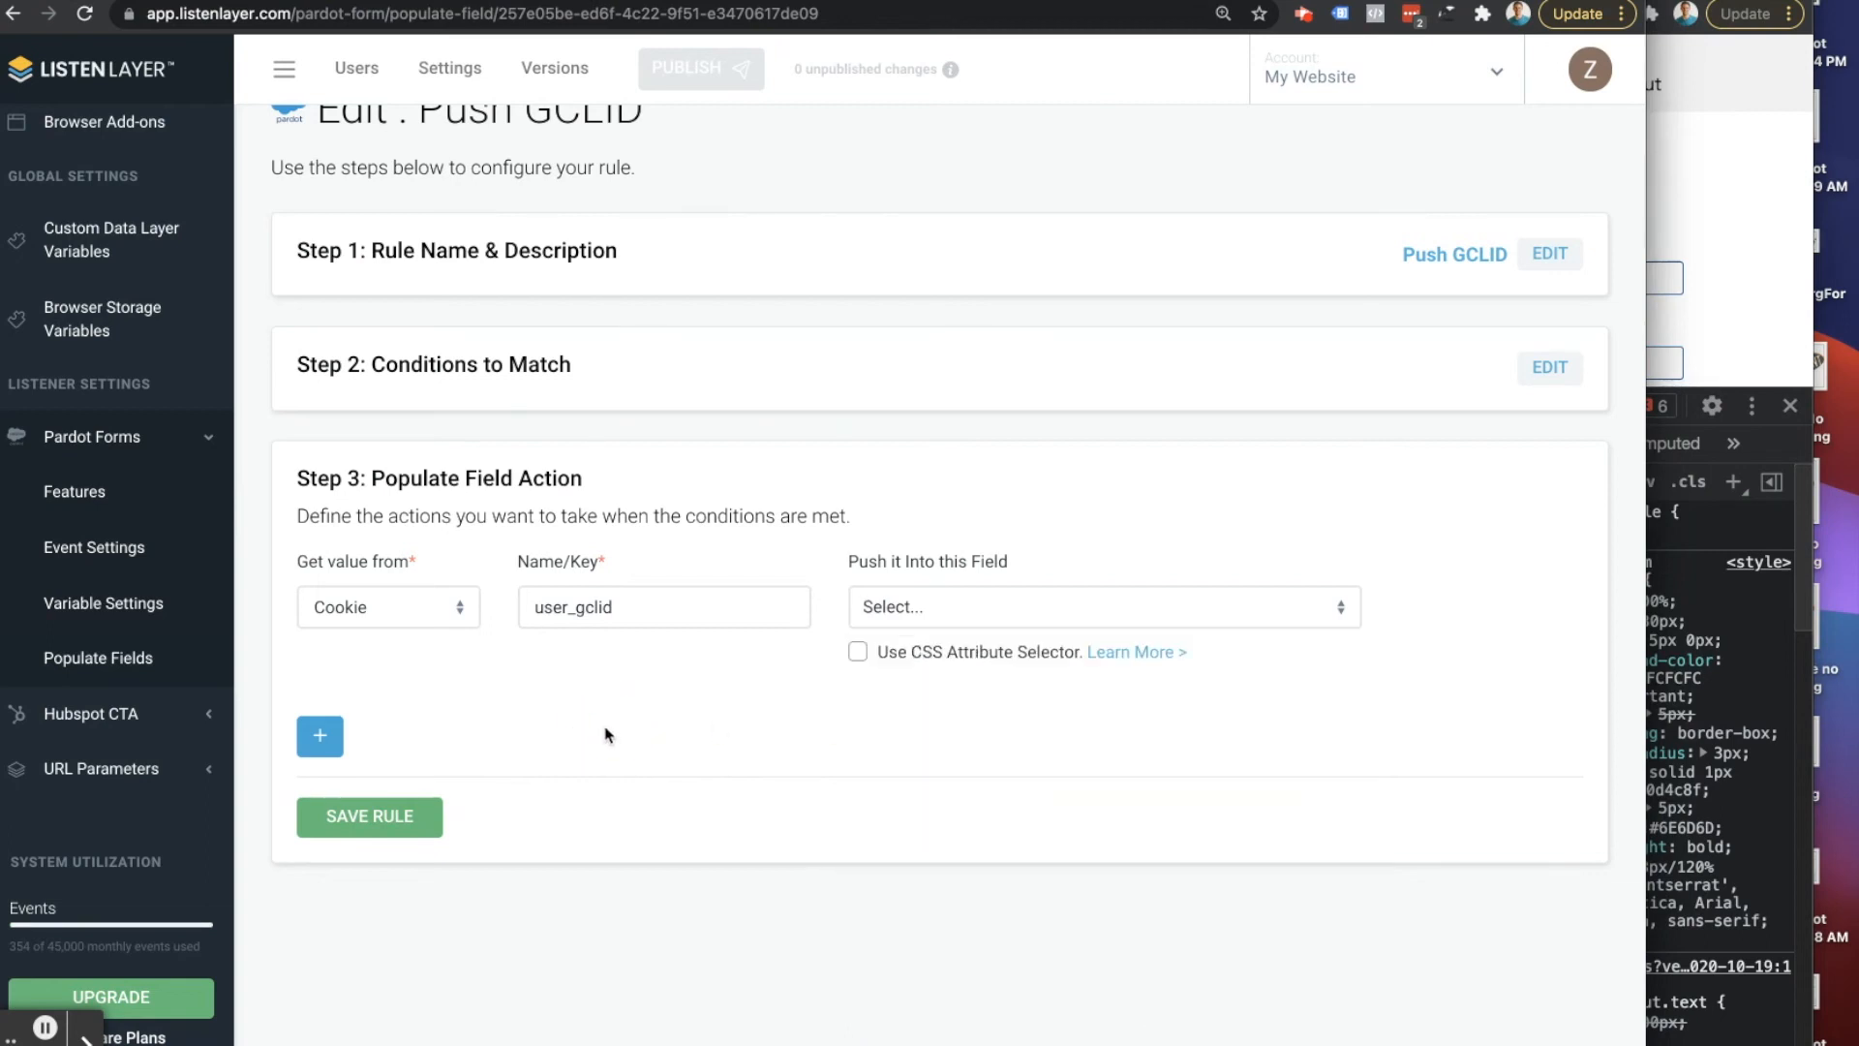
left_click(987, 614)
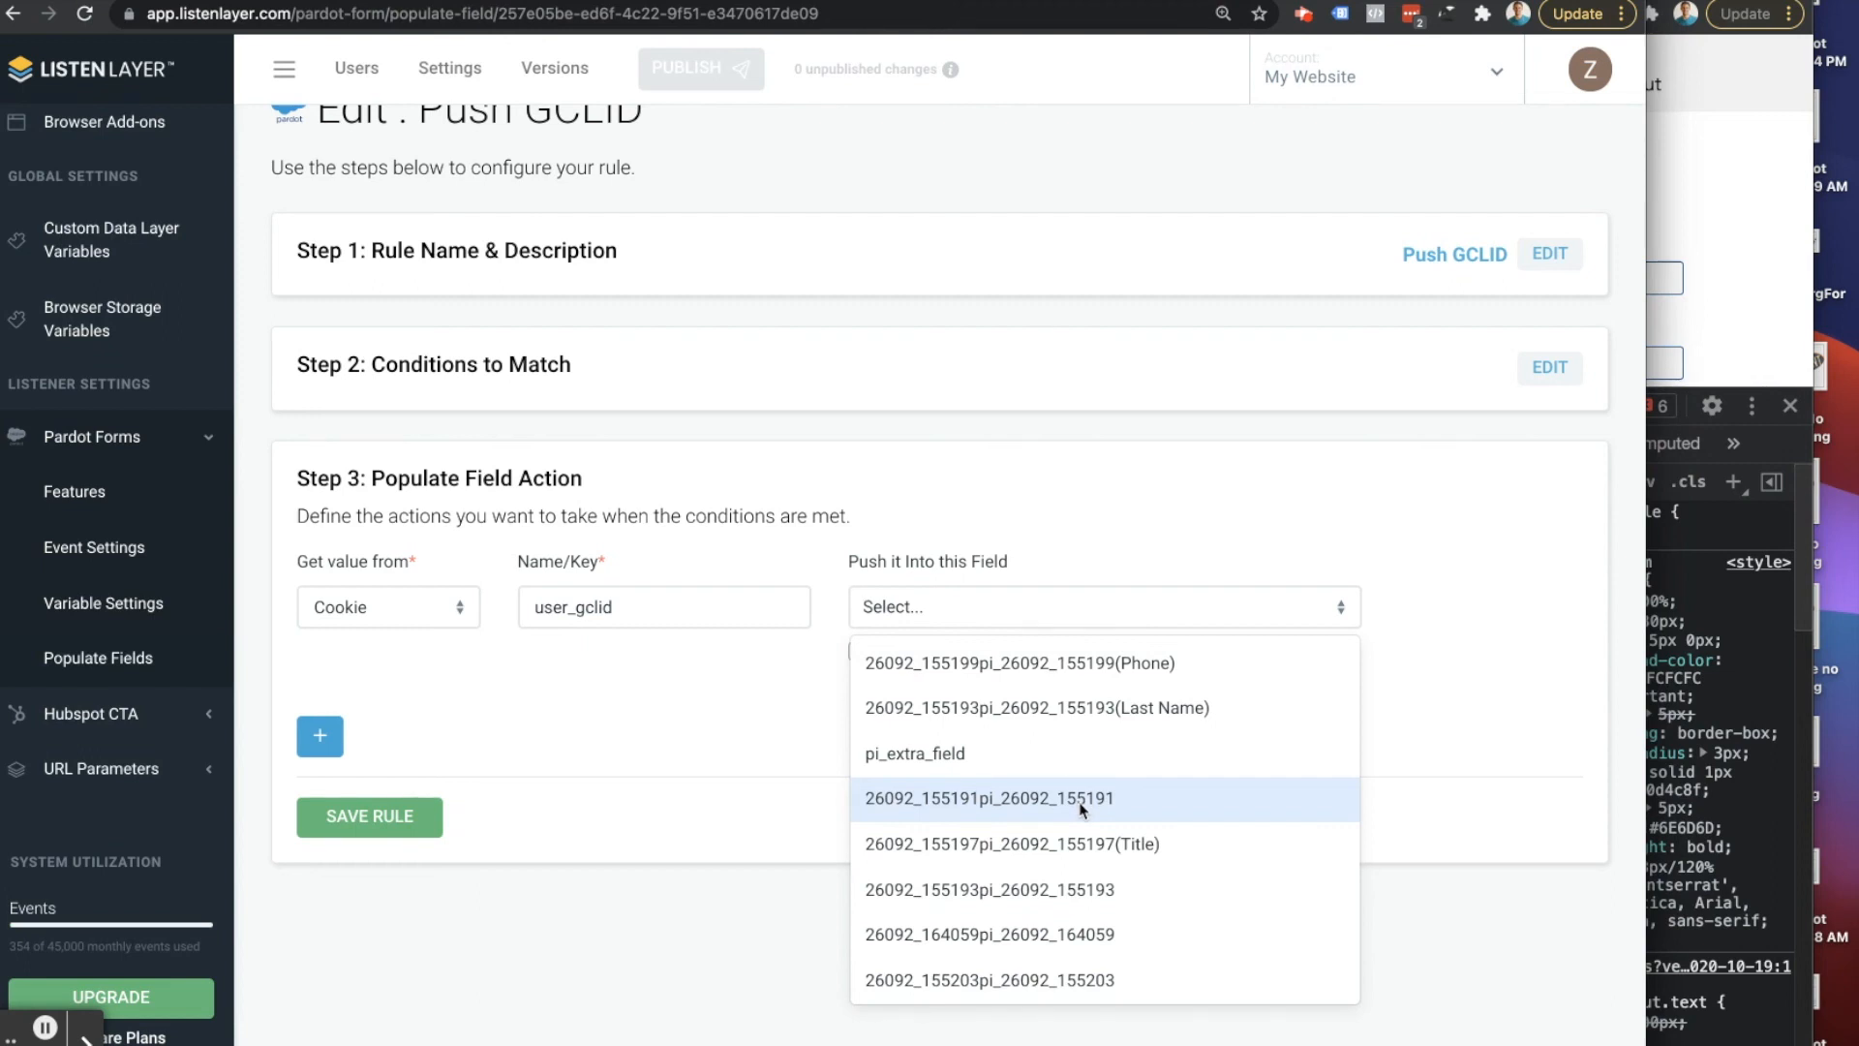
left_click(1443, 705)
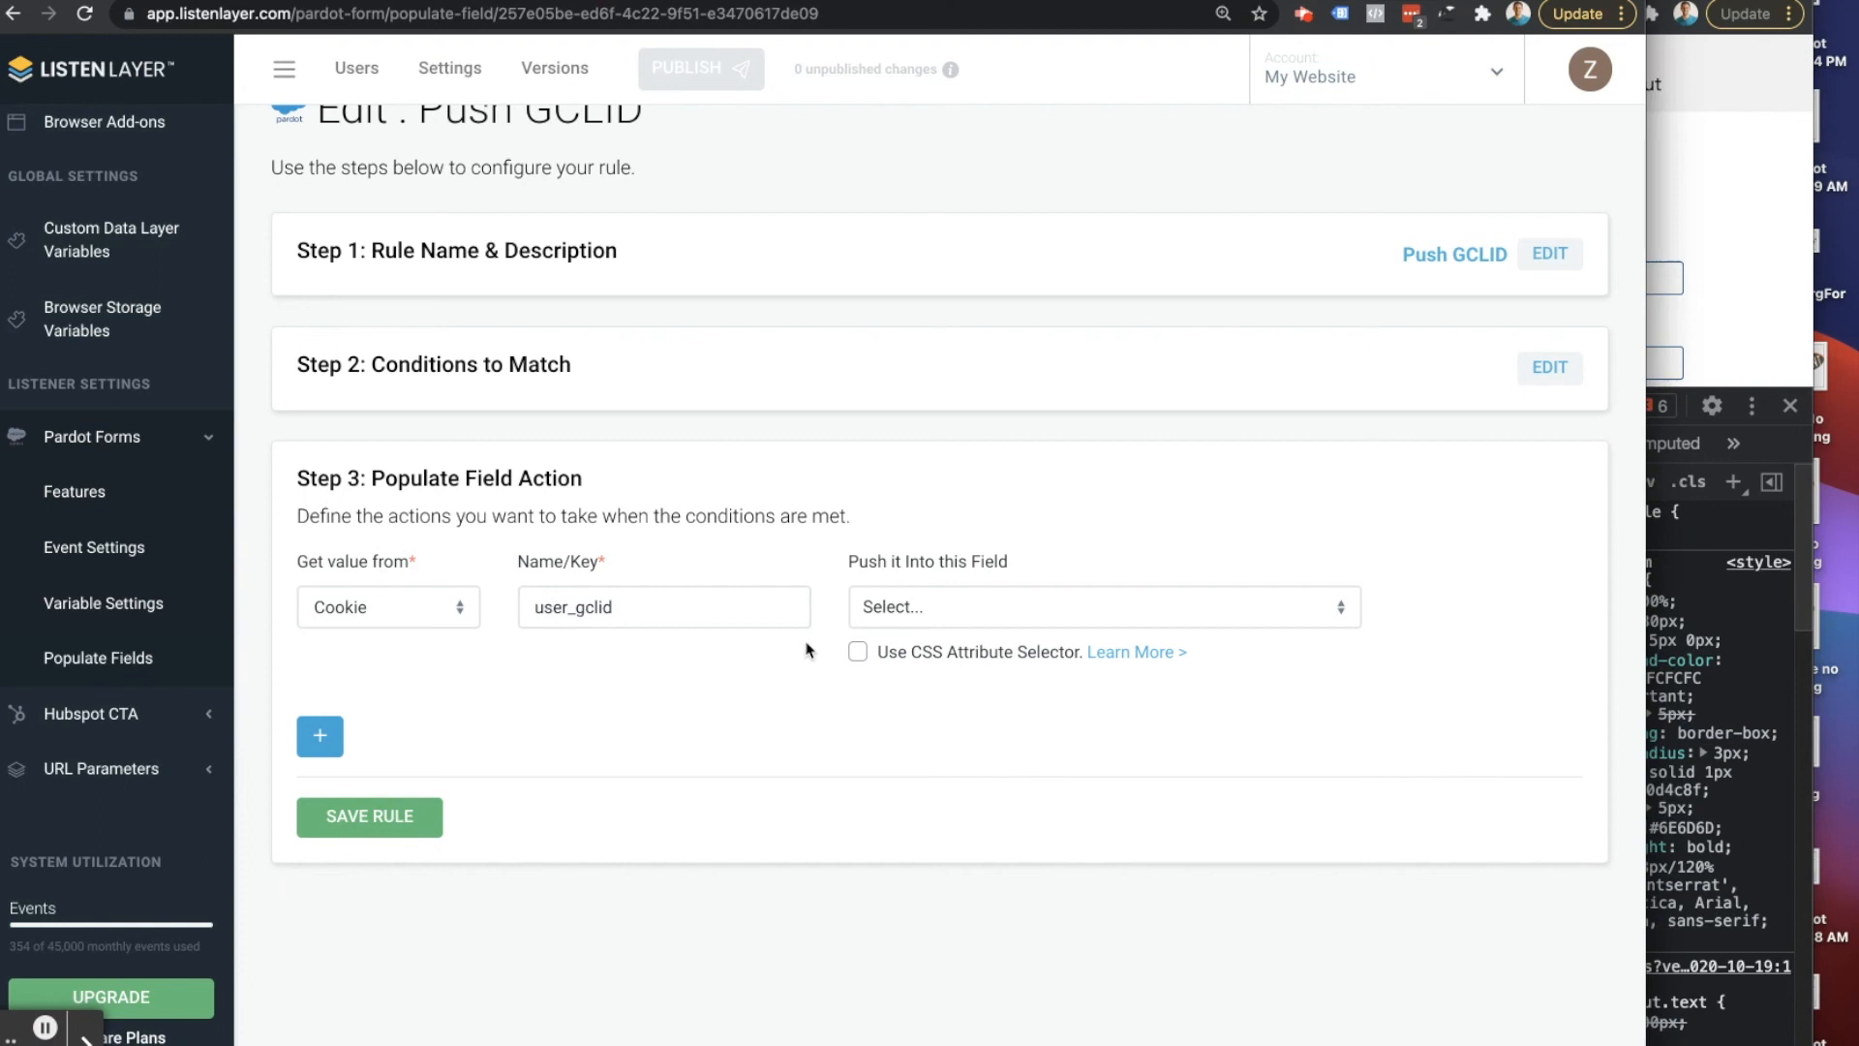
Step: Turn the CSS attribute selector back on for the target field and check its p.gclid selector rule
left_click(857, 652)
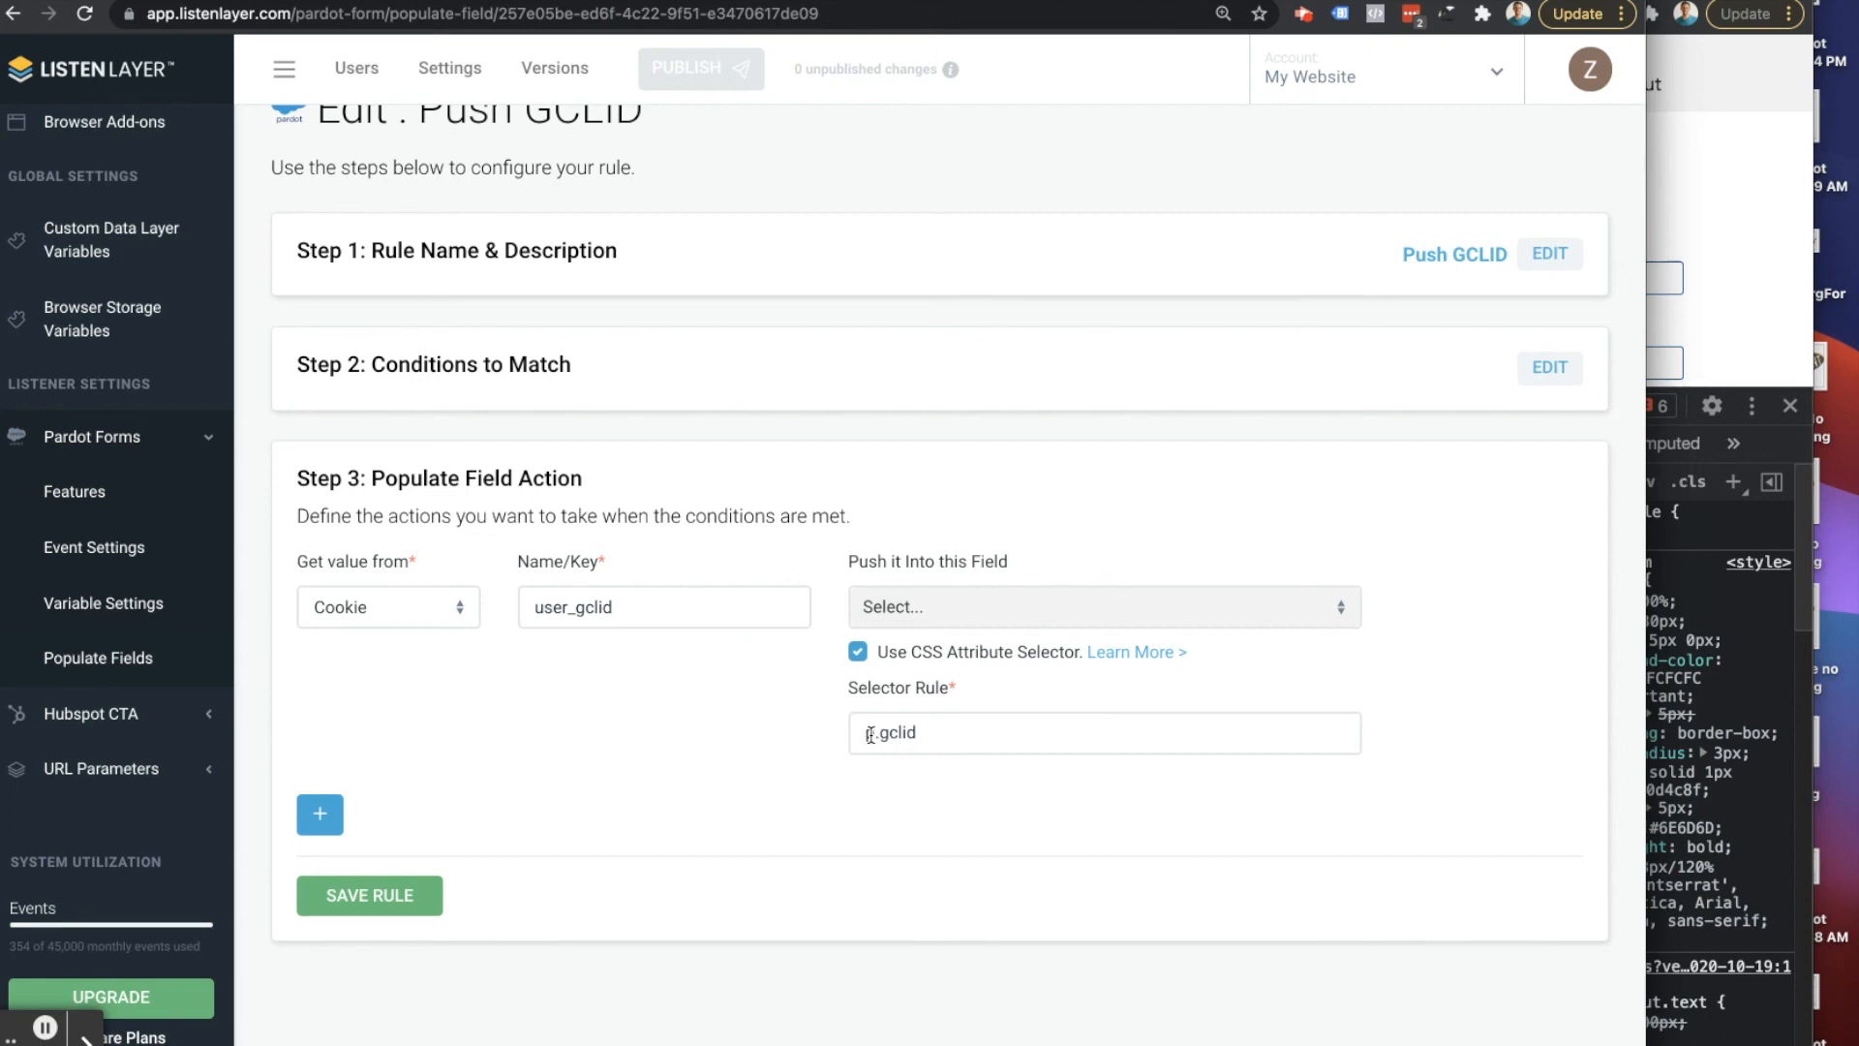
double_click(907, 733)
left_click(682, 703)
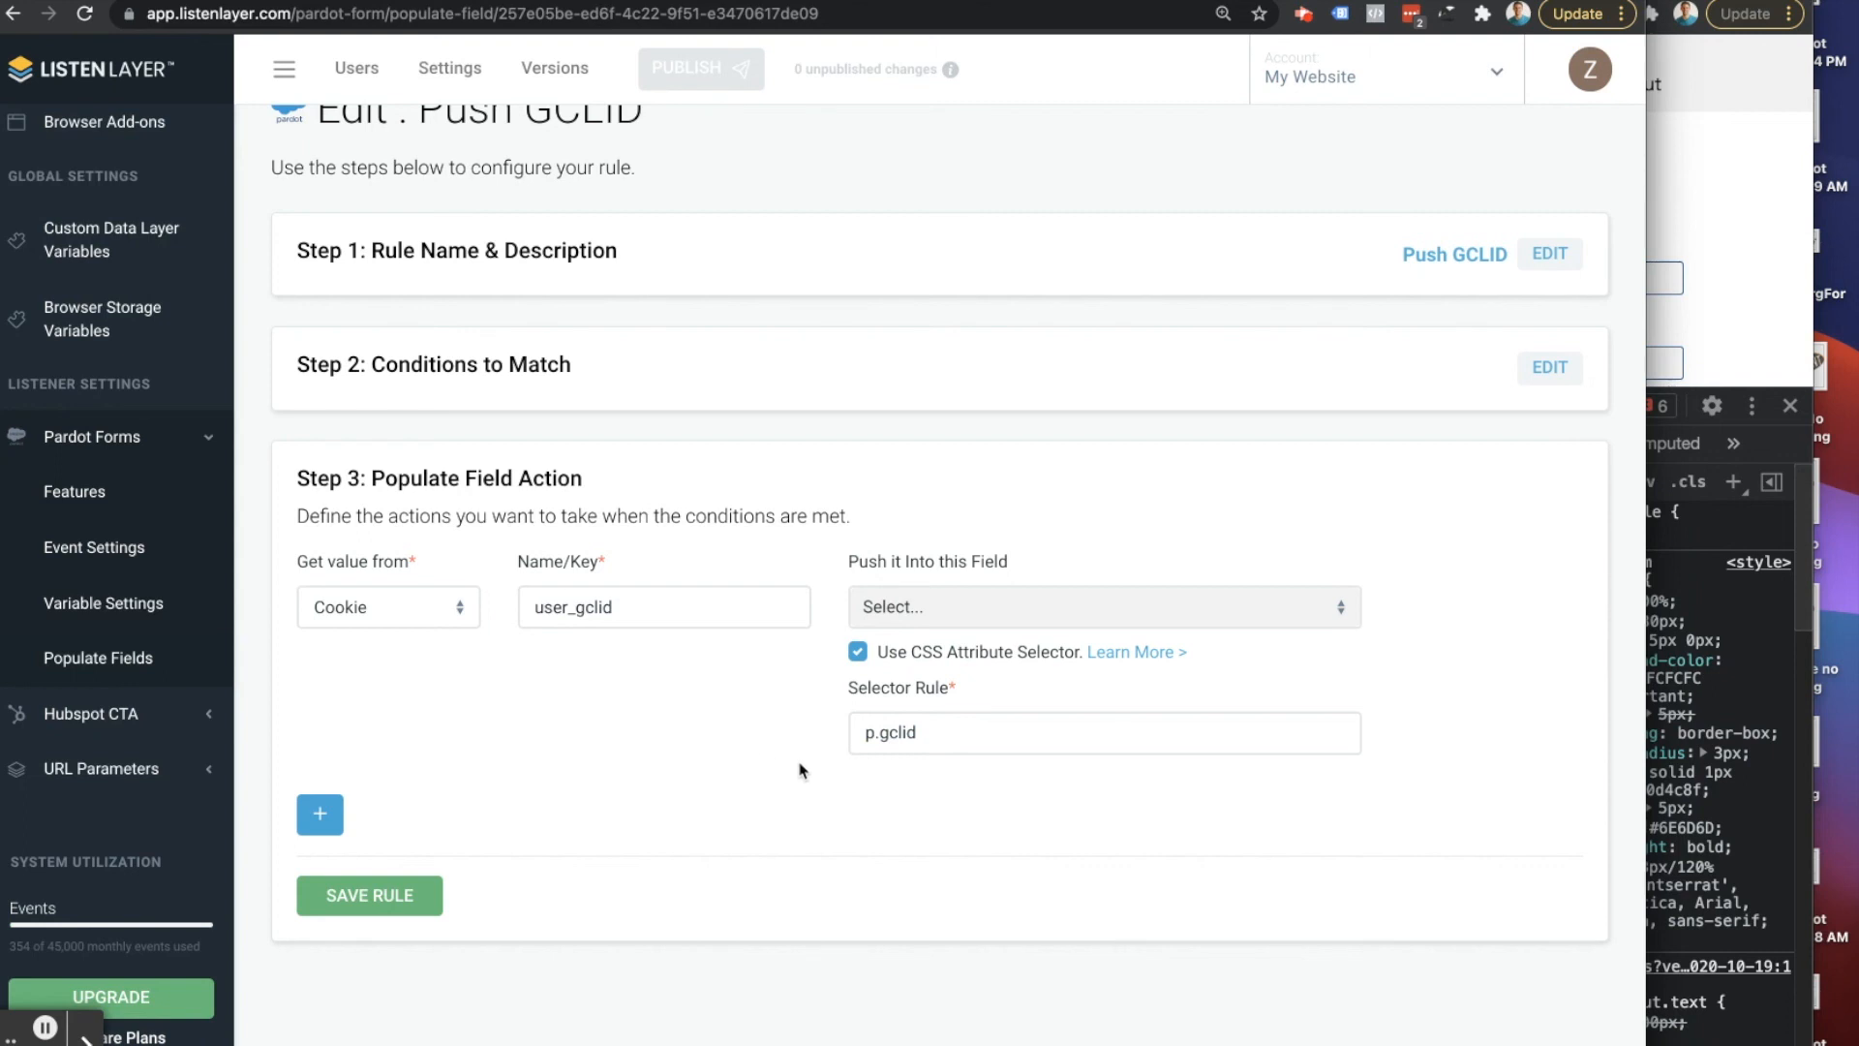